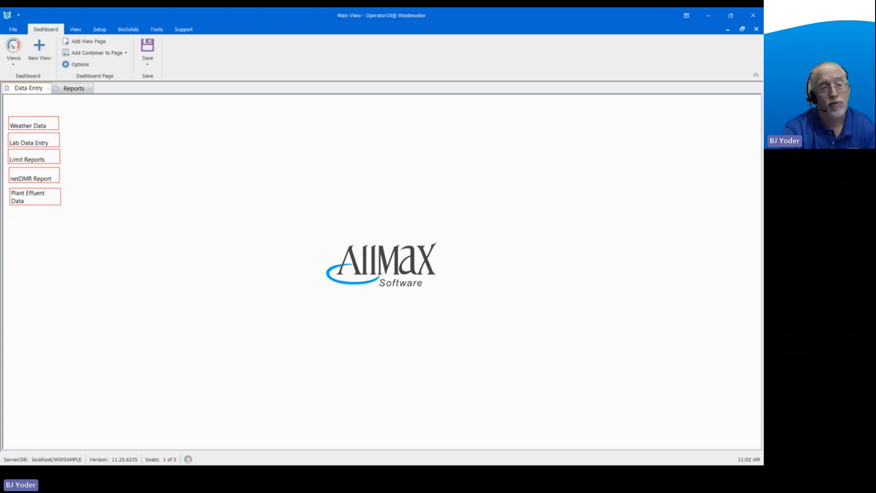
- Consult the DMR copy of record in the Photos app, and open the reporting window back in Operator10 Wastewater
{"action": "key", "text": "alt+Tab"}
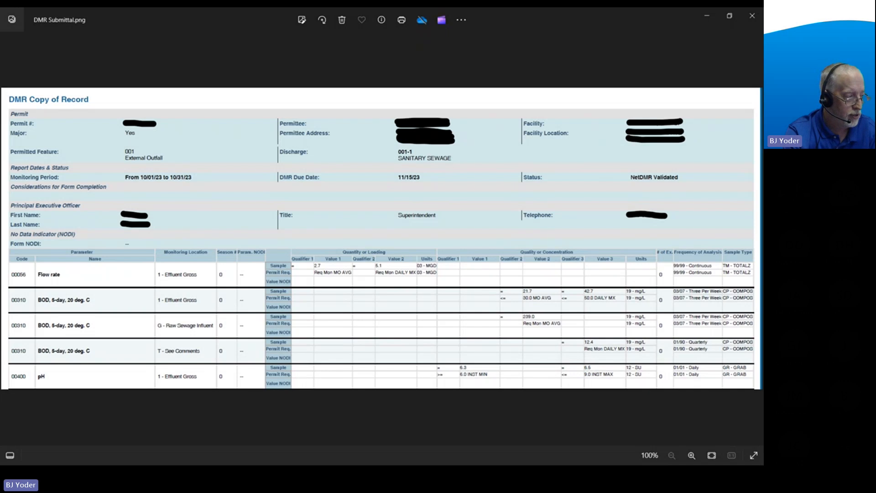
{"action": "key", "text": "alt+Tab"}
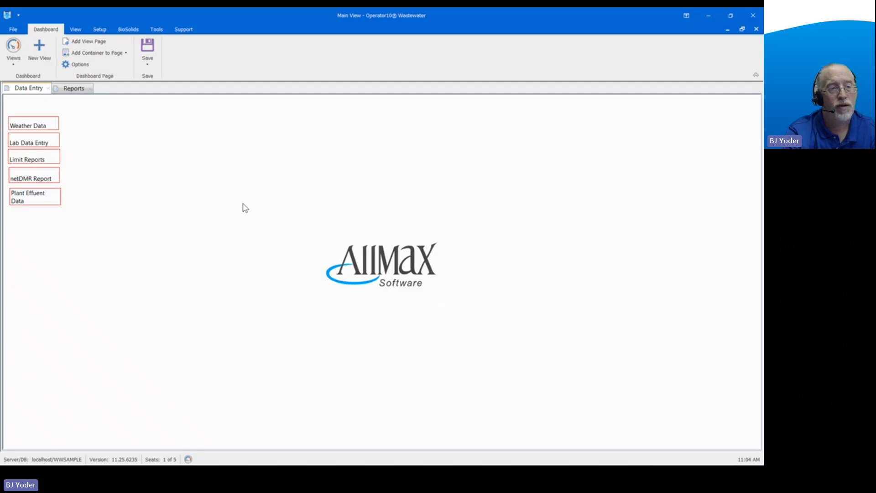
{"action": "left_click", "coordinate": [75, 30]}
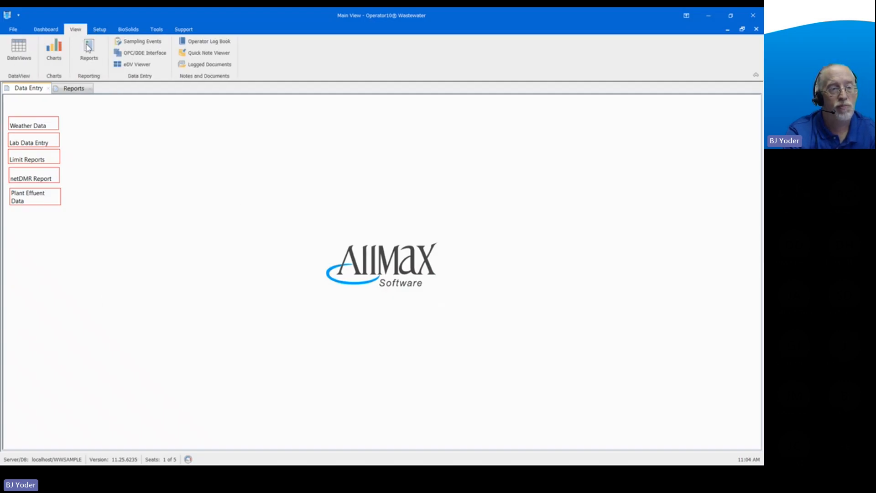
{"action": "left_click", "coordinate": [90, 49]}
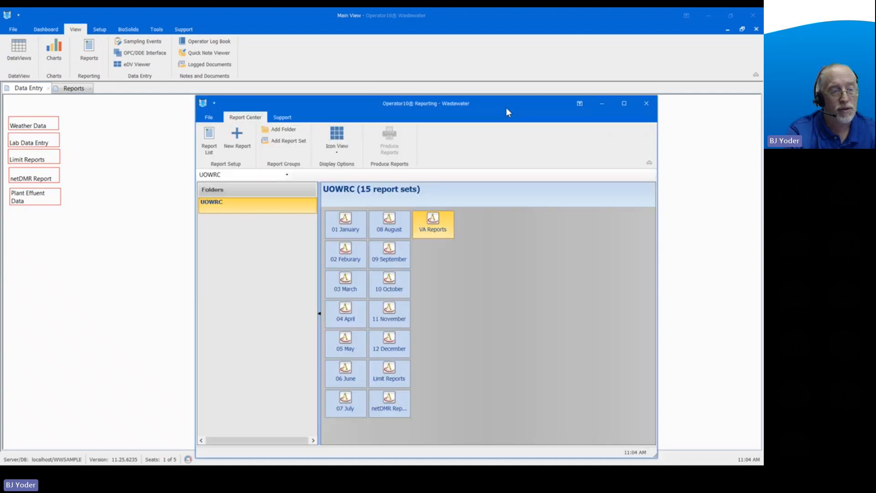
{"action": "left_click_drag", "start_coordinate": [505, 107], "coordinate": [502, 70]}
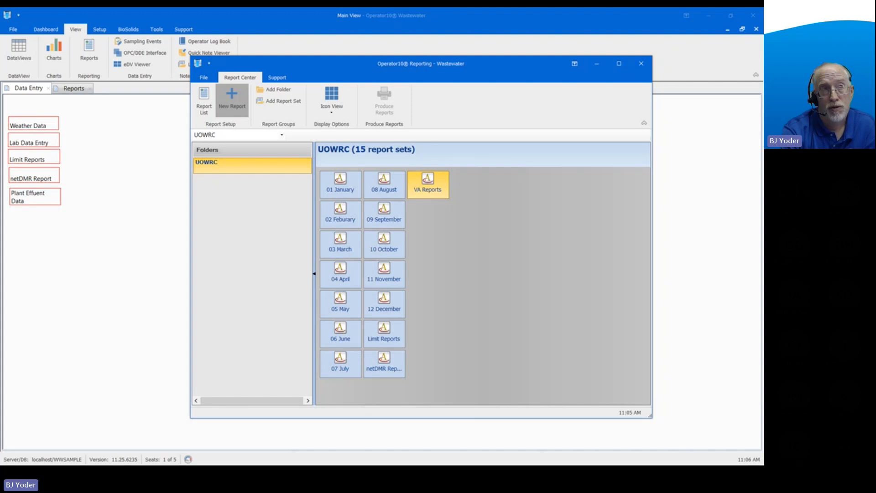
- Start creating a new report for the UOWRC facility and look through the available Ohio state reports
{"action": "left_click", "coordinate": [231, 98]}
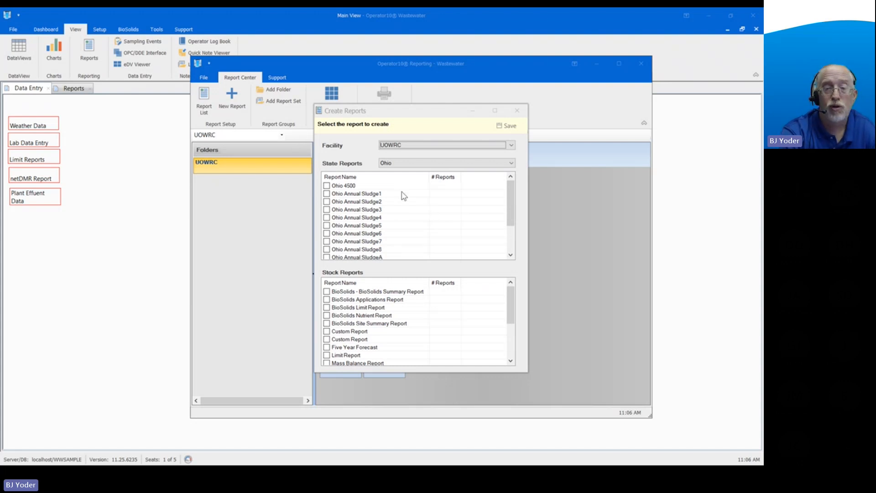
{"action": "scroll", "coordinate": [404, 196], "scroll_direction": "down", "scroll_amount": 2}
{"action": "scroll", "coordinate": [404, 196], "scroll_direction": "up", "scroll_amount": 2}
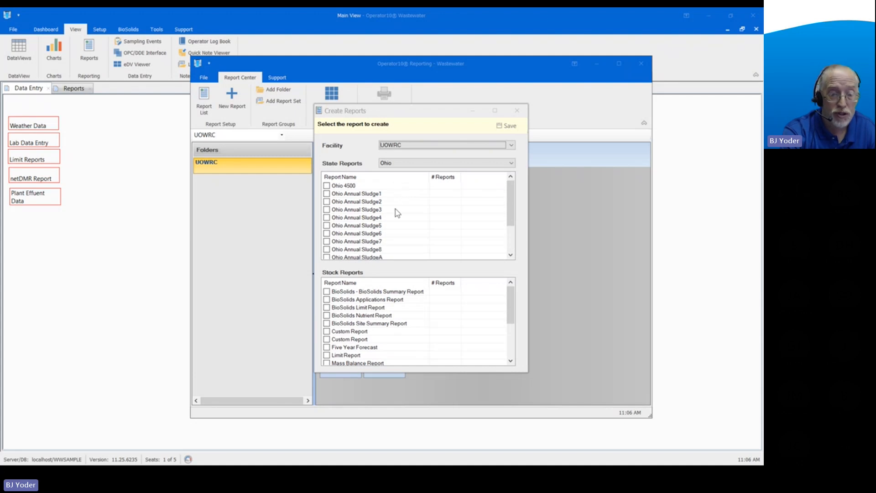
{"action": "scroll", "coordinate": [397, 215], "scroll_direction": "down", "scroll_amount": 2}
{"action": "scroll", "coordinate": [397, 215], "scroll_direction": "up", "scroll_amount": 2}
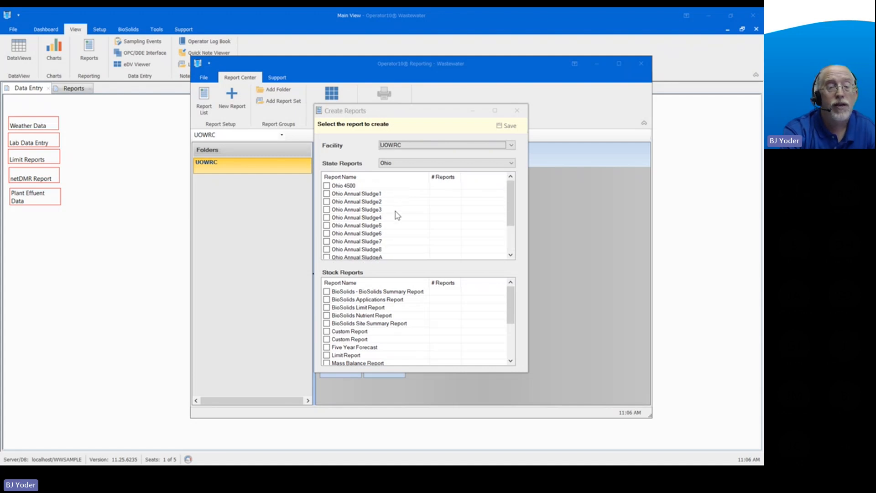
- View the state reports offered for Georgia, and set the state back to Ohio
{"action": "left_click", "coordinate": [506, 165]}
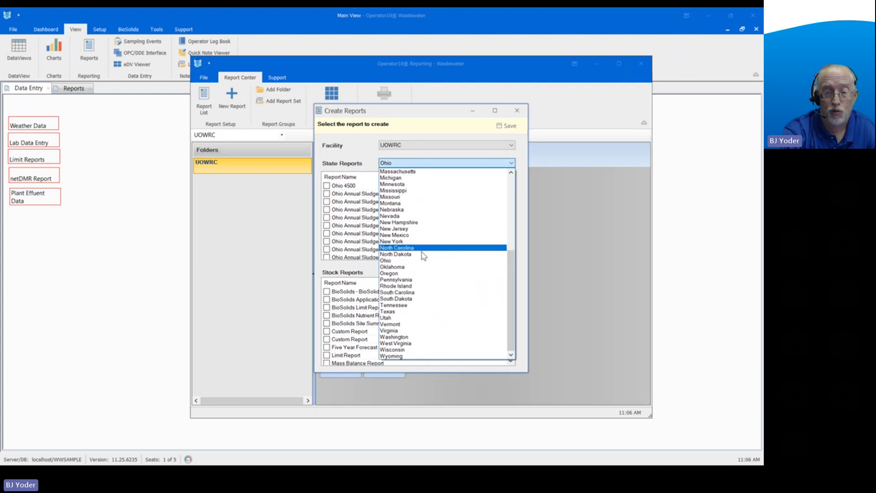
{"action": "scroll", "coordinate": [424, 258], "scroll_direction": "up", "scroll_amount": 6}
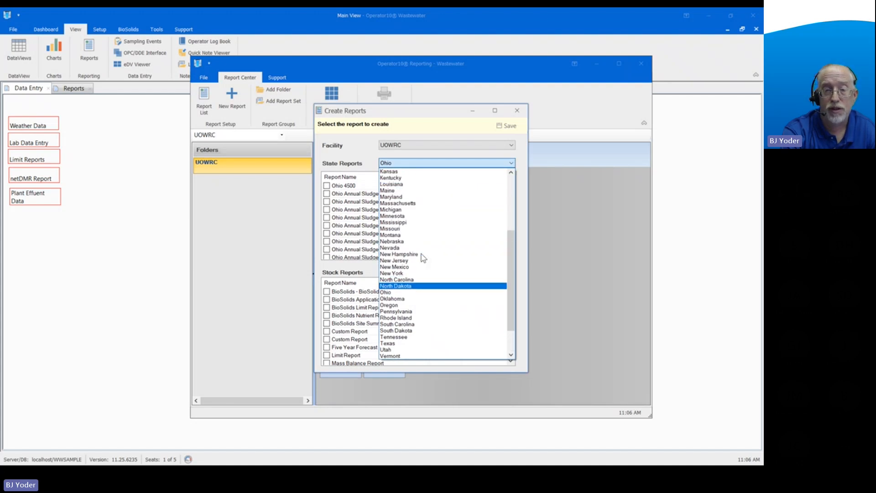
{"action": "scroll", "coordinate": [423, 258], "scroll_direction": "up", "scroll_amount": 4}
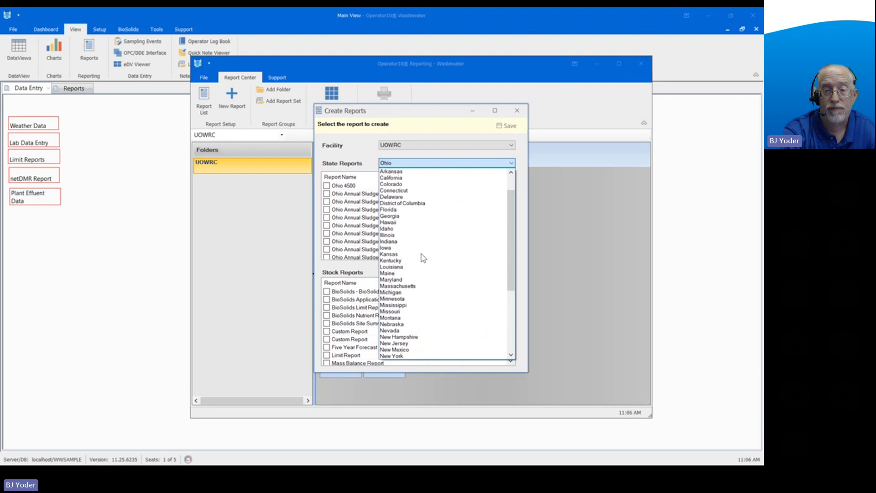
{"action": "left_click", "coordinate": [409, 222]}
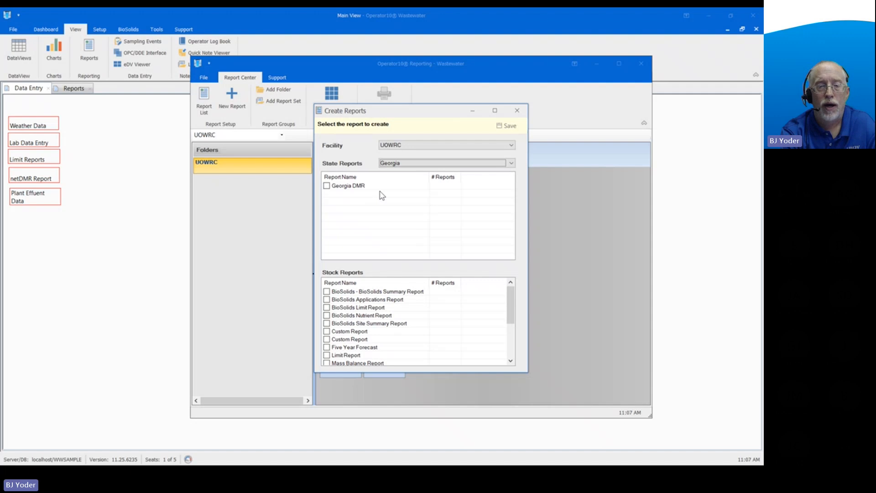
{"action": "left_click", "coordinate": [511, 164]}
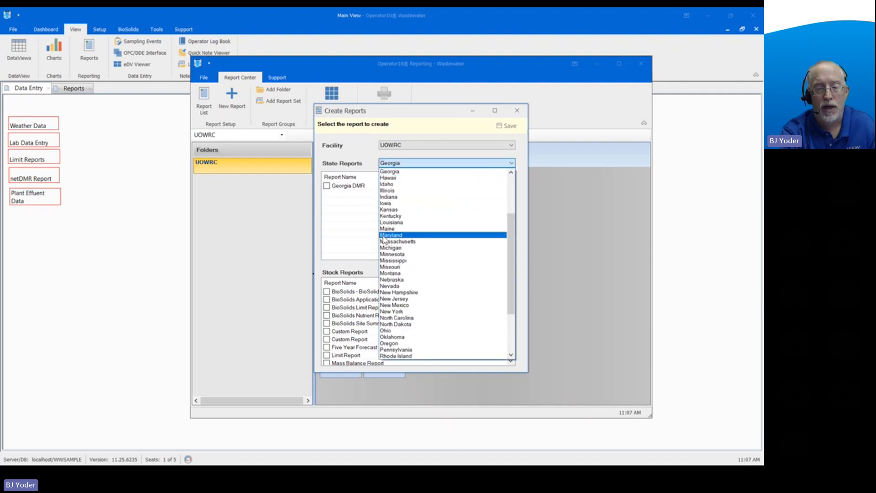
{"action": "left_click", "coordinate": [385, 331]}
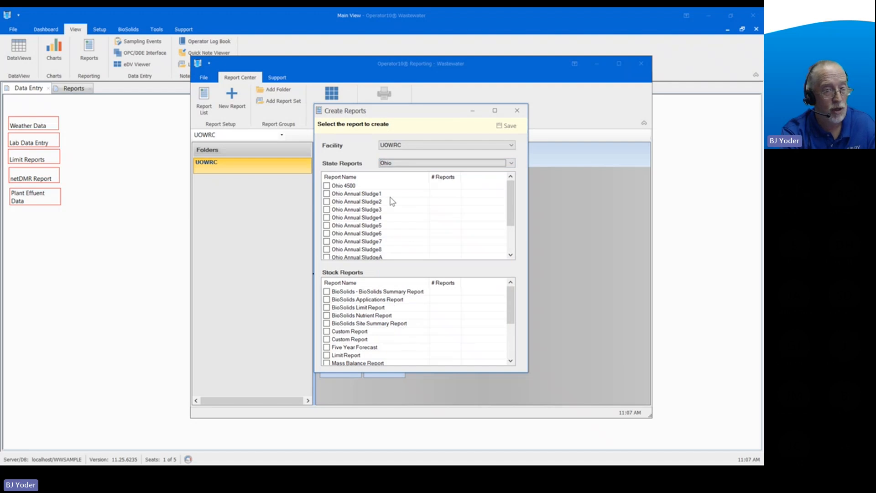
- Create one Net DMR report from the stock reports and save the selection to open its setup
{"action": "scroll", "coordinate": [389, 310], "scroll_direction": "down", "scroll_amount": 3}
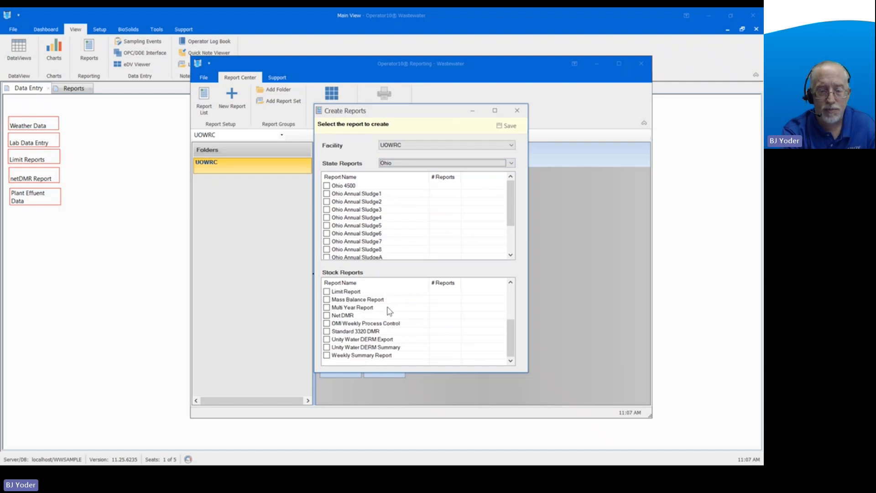
{"action": "left_click", "coordinate": [384, 315]}
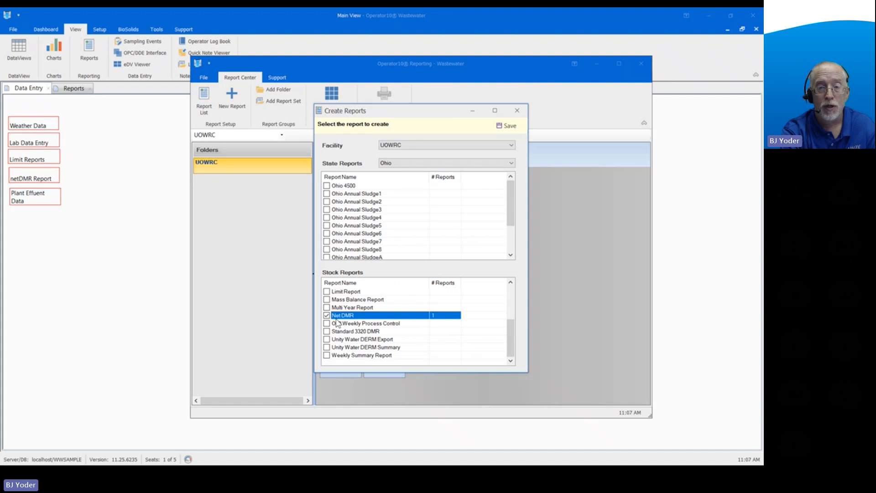
{"action": "left_click", "coordinate": [509, 126]}
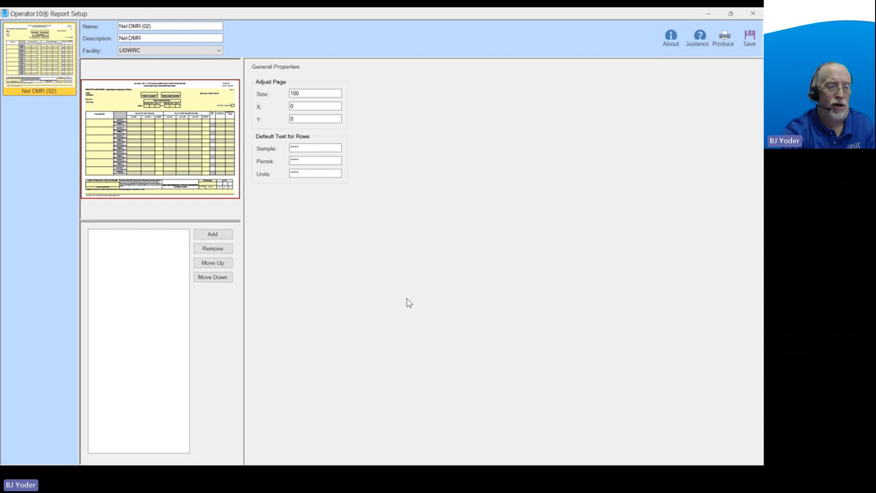
- In the report's General Information section, set the name to City of AllMax and enter the permit number
{"action": "left_click", "coordinate": [113, 102]}
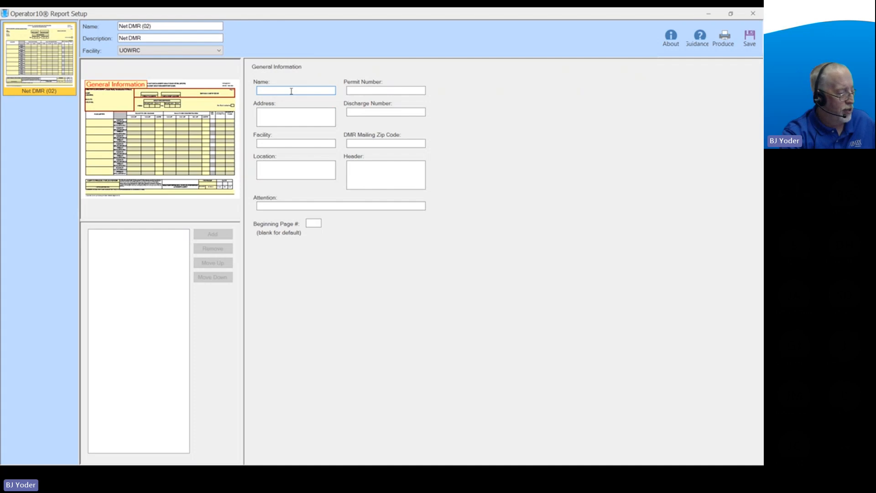
{"action": "type", "text": "City"}
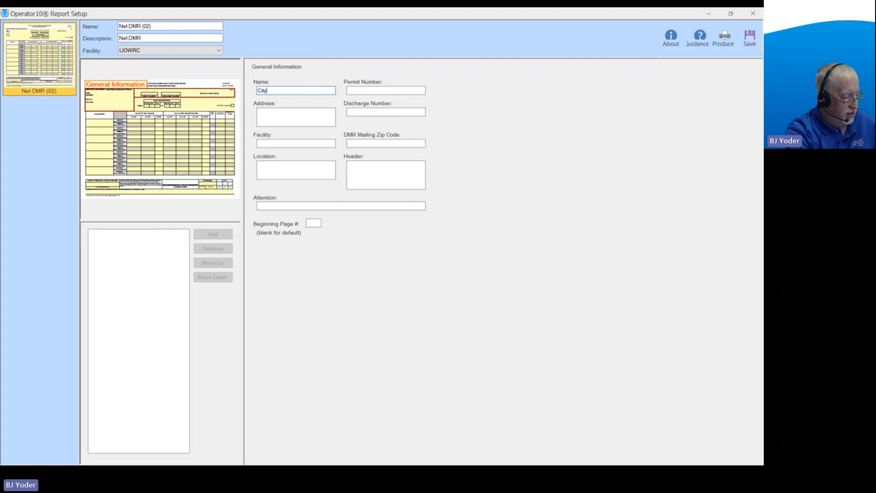
{"action": "type", "text": " of All"}
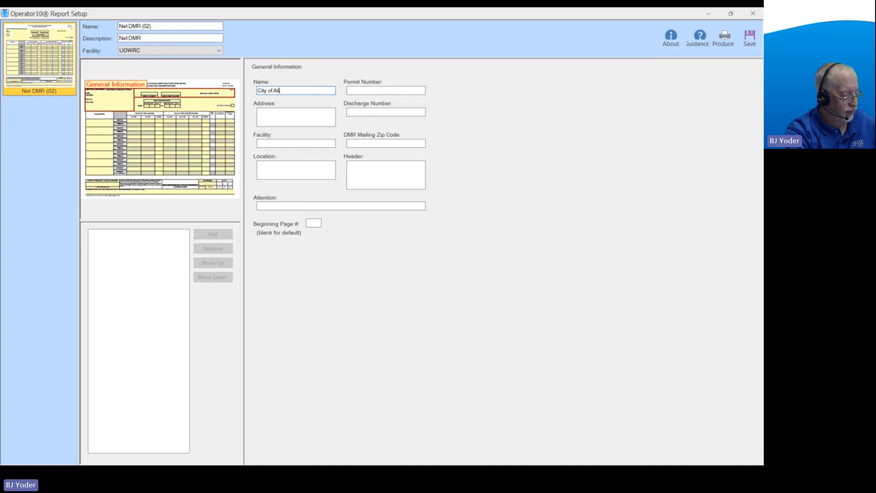
{"action": "type", "text": "Max"}
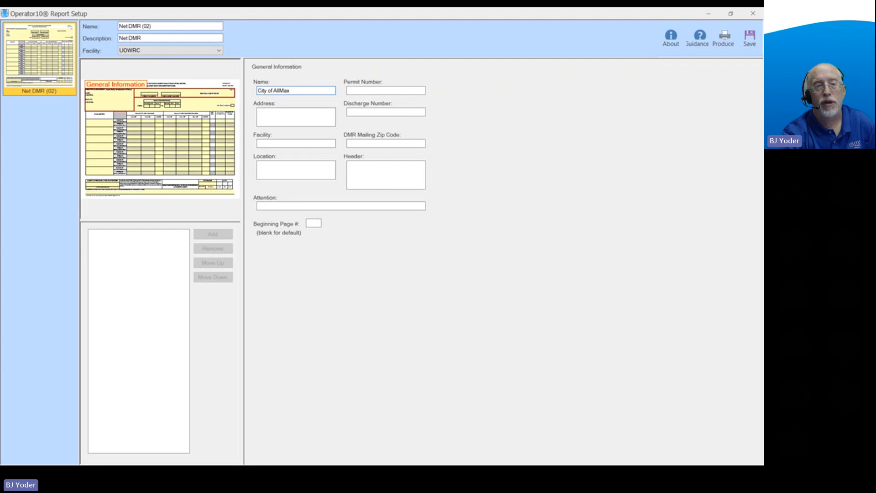
{"action": "left_click", "coordinate": [355, 90]}
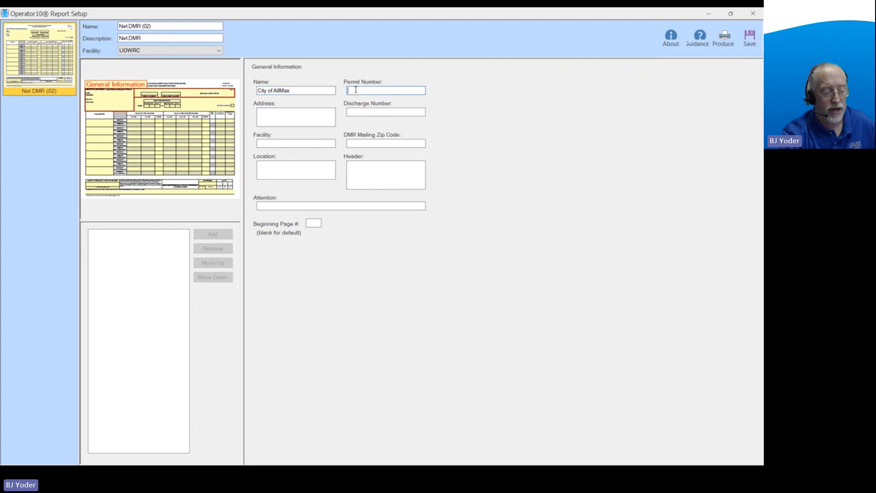
{"action": "type", "text": "123456"}
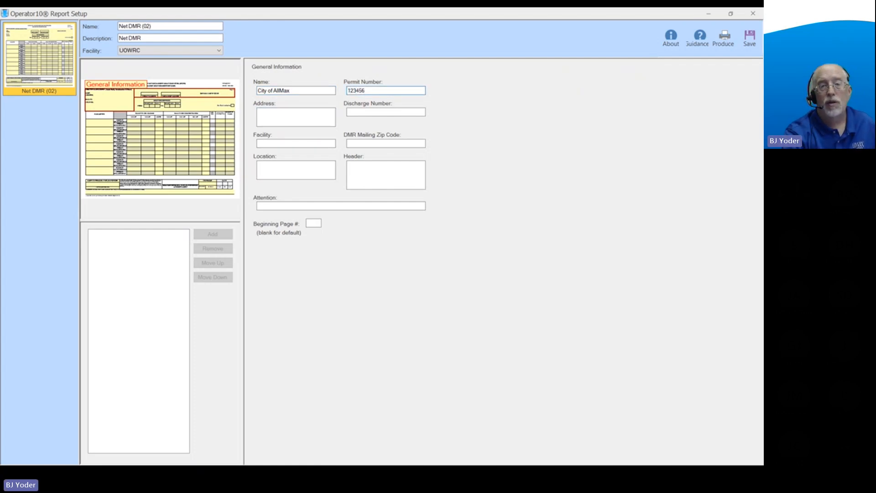
- Set the discharge number to 001-1, checking it against the DMR copy of record
{"action": "left_click", "coordinate": [372, 111]}
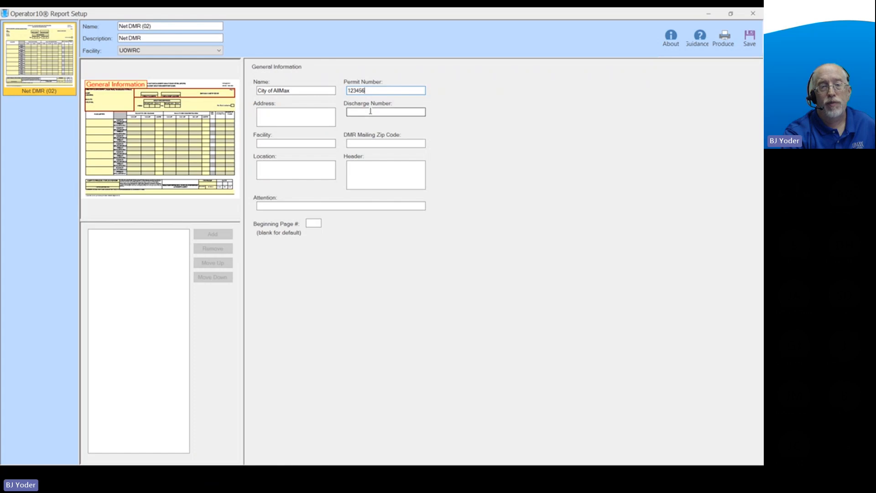
{"action": "type", "text": "001"}
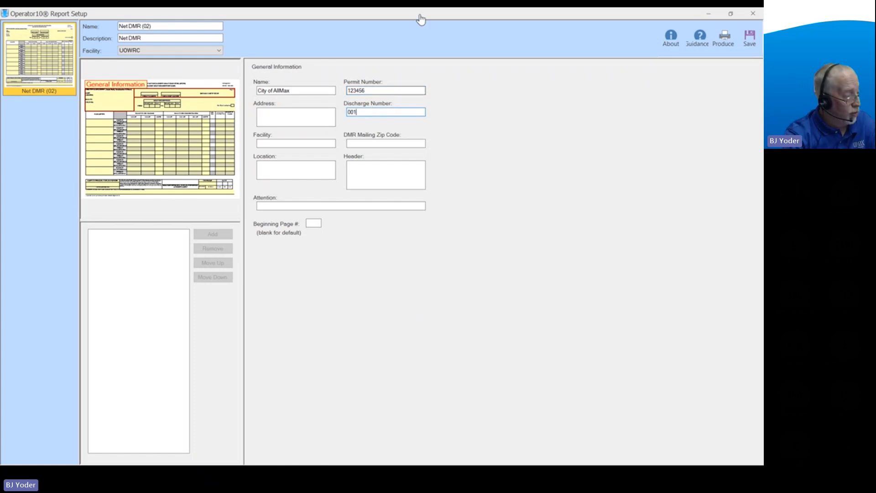
{"action": "key", "text": "alt+Tab"}
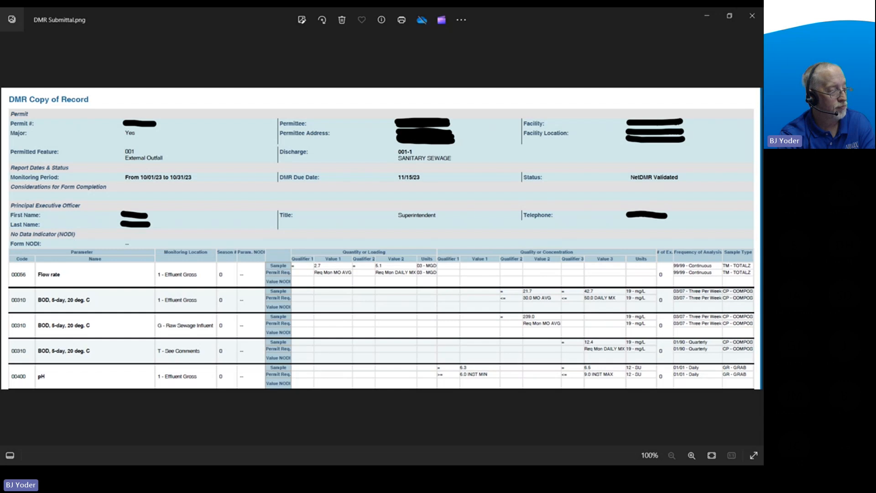
{"action": "left_click", "coordinate": [91, 475]}
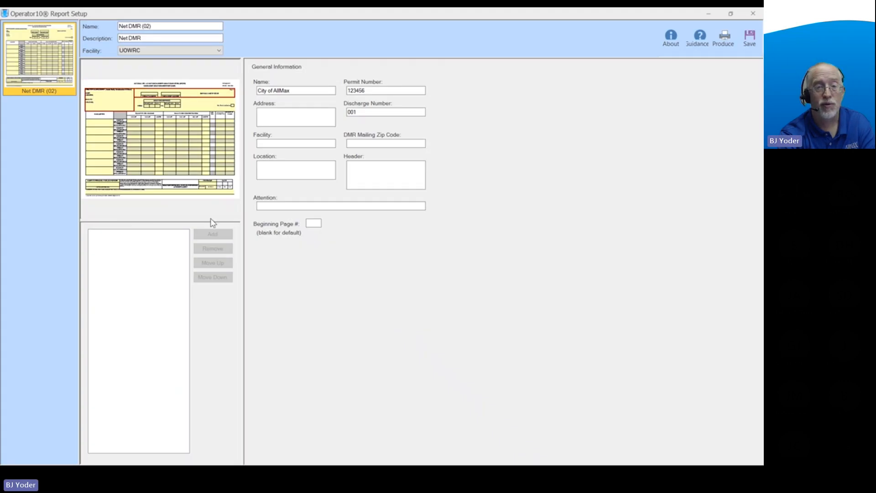
{"action": "left_click", "coordinate": [368, 111]}
{"action": "type", "text": "-1"}
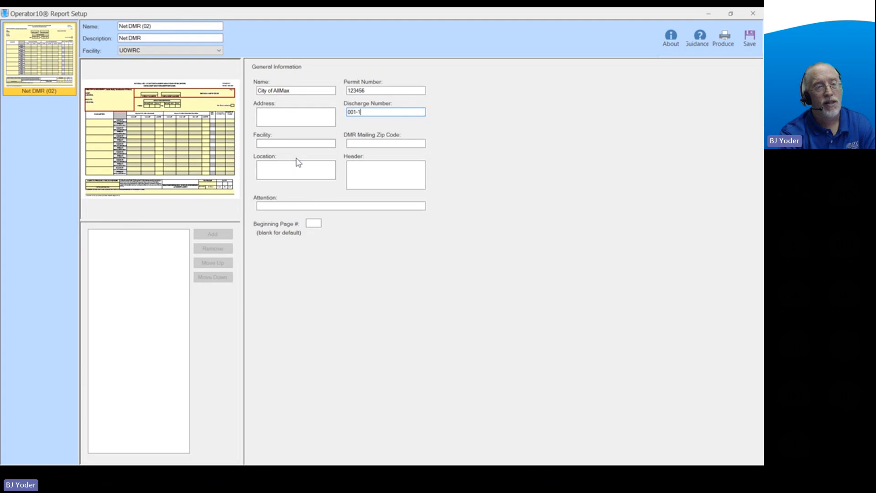
{"action": "key", "text": "shift+Tab"}
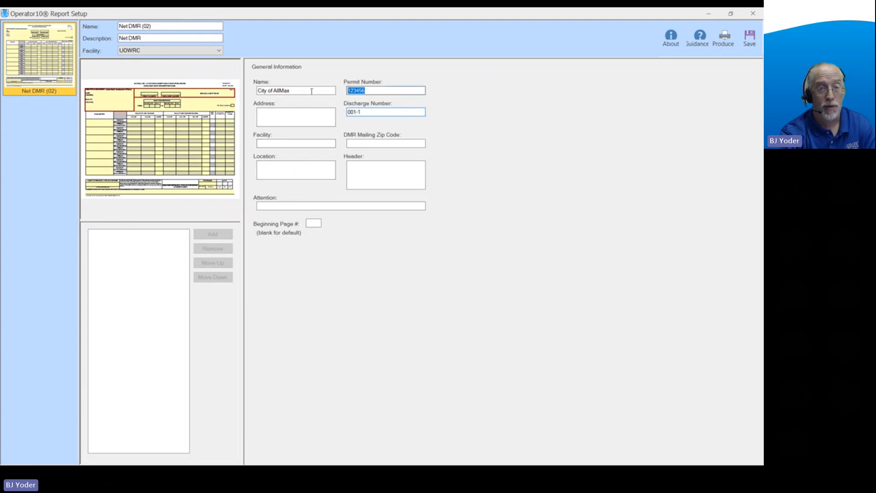
{"action": "key", "text": "Tab"}
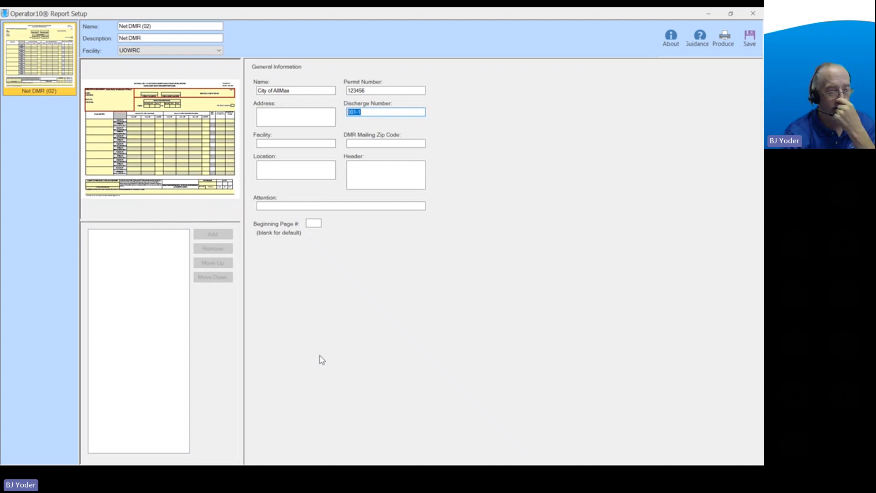
- In the report's Reporting section, set the months to 1 and open the Name/Title of Officer field for editing
{"action": "left_click", "coordinate": [187, 106]}
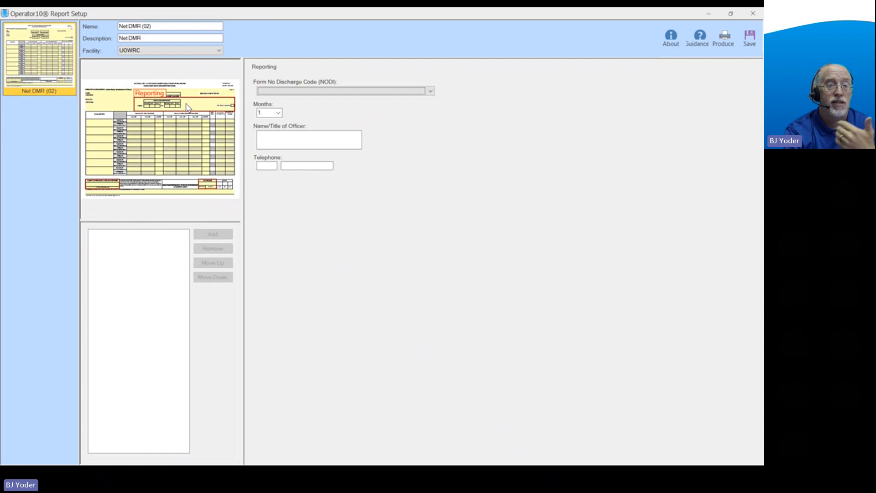
{"action": "left_click", "coordinate": [277, 113]}
{"action": "left_click", "coordinate": [281, 115]}
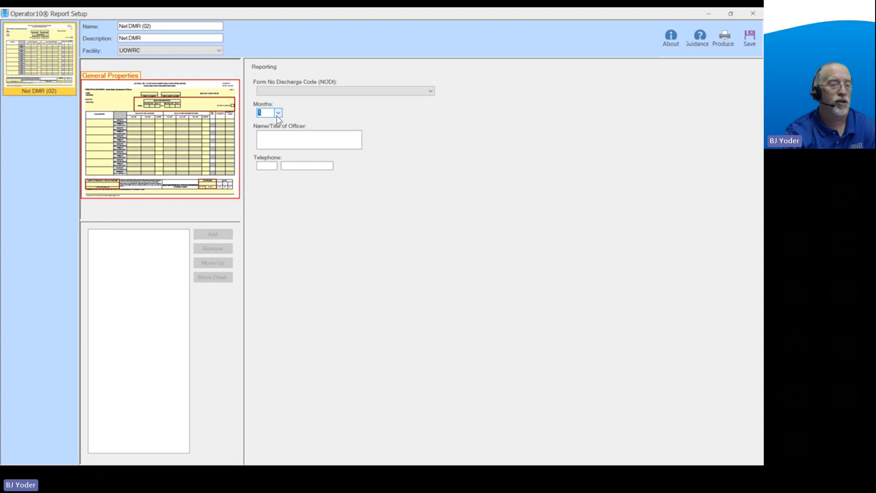
{"action": "left_click", "coordinate": [279, 115]}
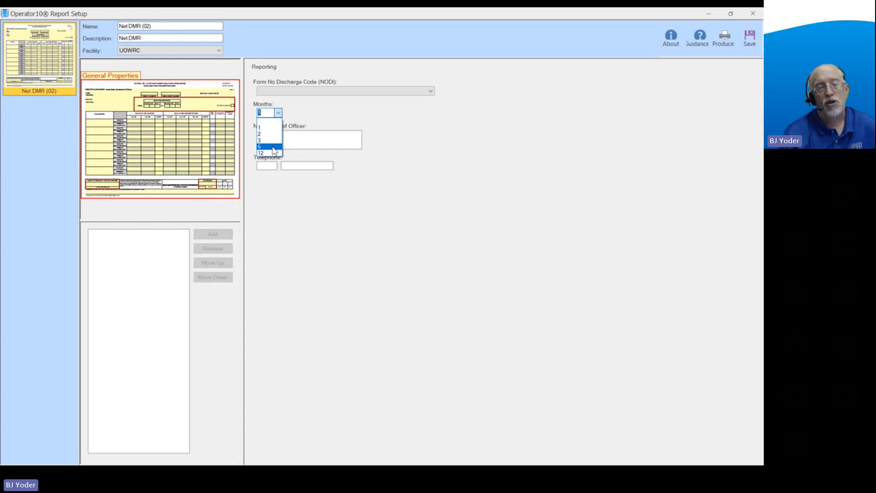
{"action": "left_click", "coordinate": [263, 128]}
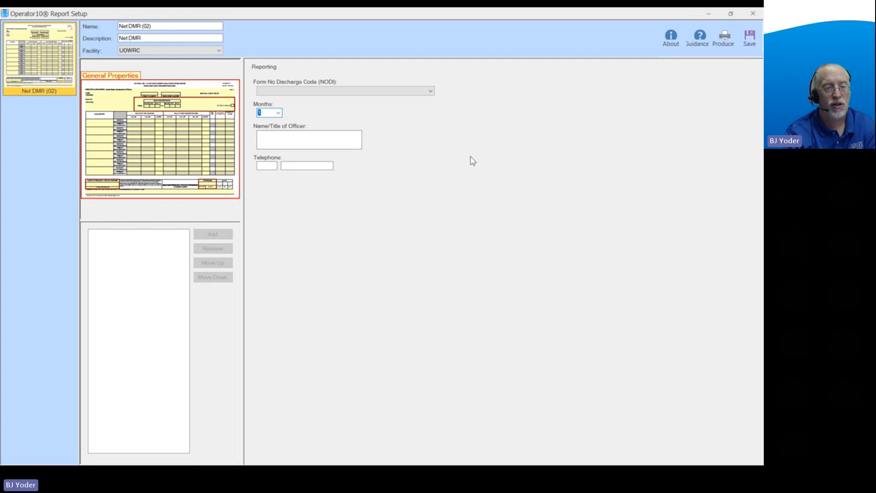
{"action": "left_click", "coordinate": [284, 138]}
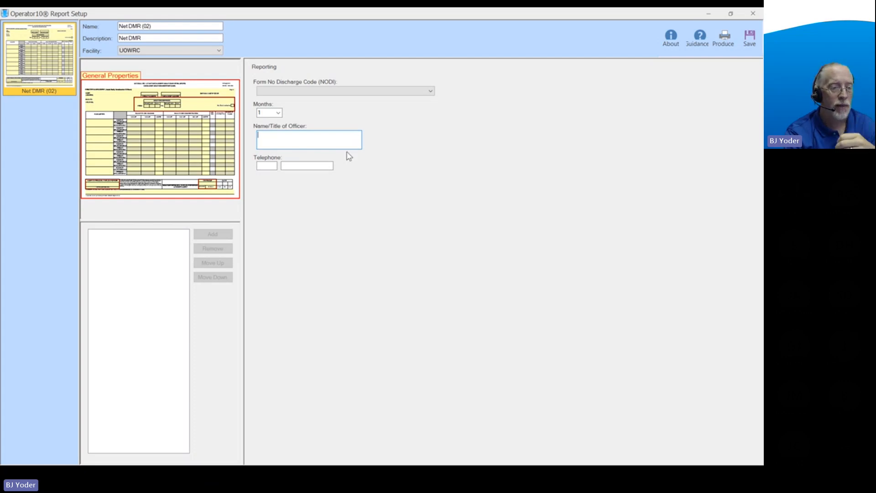
- Open the report's facility/location/parameter definition section and check the parameters listed in the DMR copy of record
{"action": "left_click", "coordinate": [86, 108]}
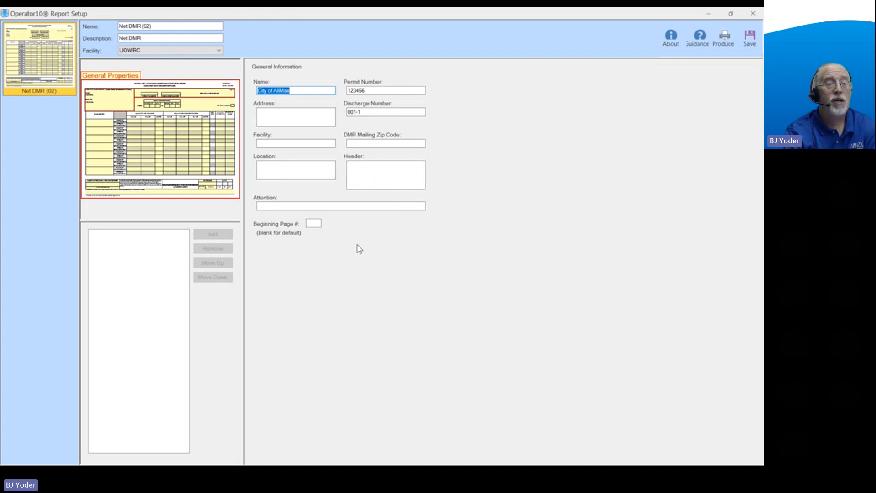
{"action": "left_click", "coordinate": [81, 149]}
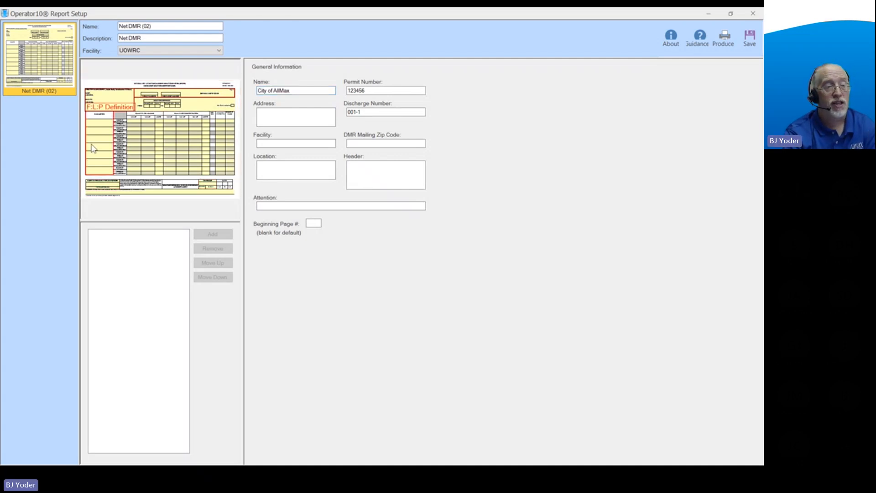
{"action": "left_click", "coordinate": [96, 146]}
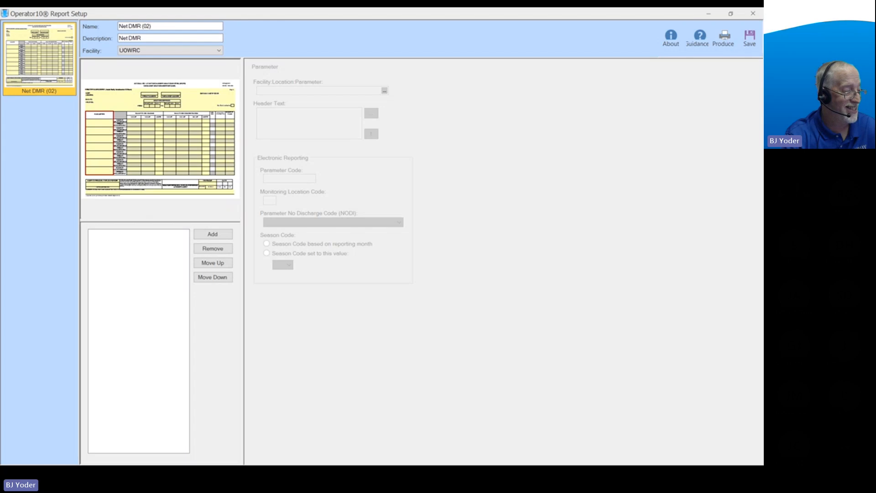
{"action": "key", "text": "alt+Tab"}
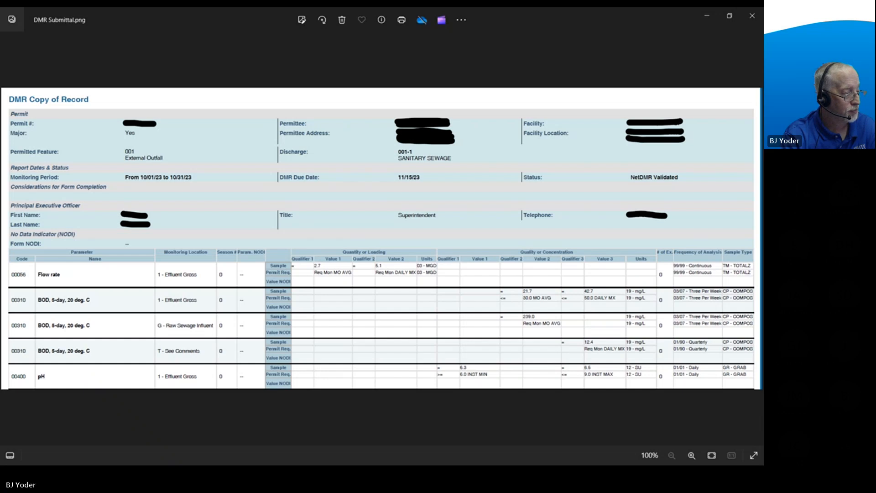
{"action": "key", "text": "alt+Tab"}
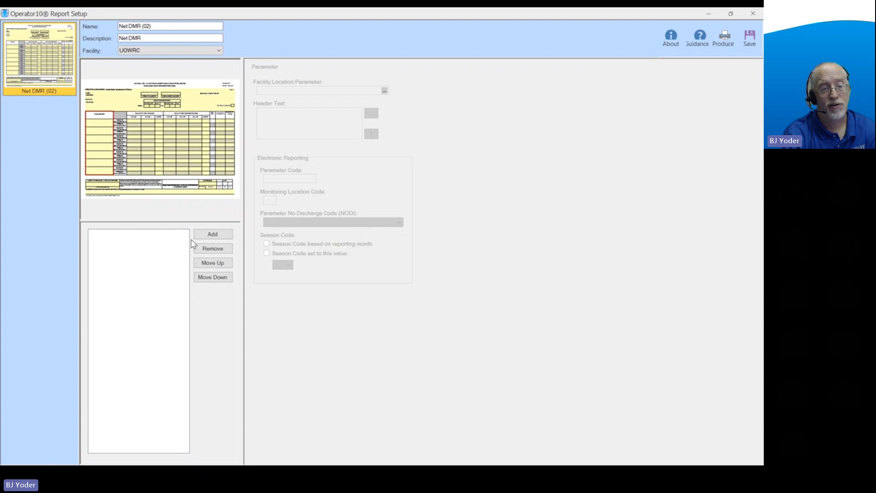
- Add the UOWRC Effluent Flow Mgd location parameter to the report, filtering locations by "eff" and checking it against the DMR copy of record
{"action": "left_click", "coordinate": [211, 237]}
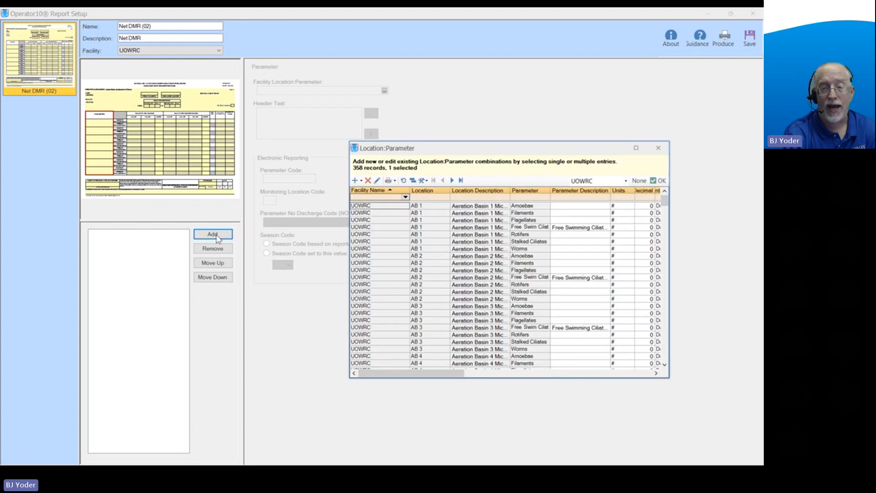
{"action": "left_click", "coordinate": [424, 197]}
{"action": "type", "text": "eff"}
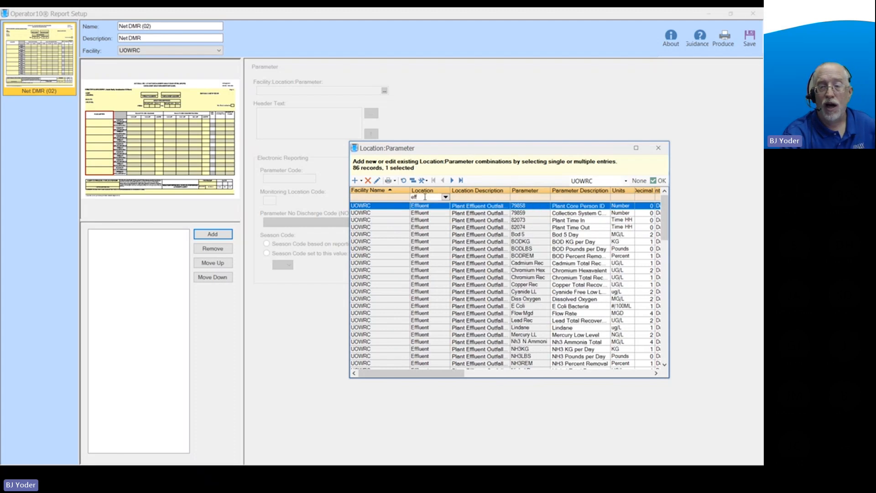
{"action": "left_click", "coordinate": [528, 314]}
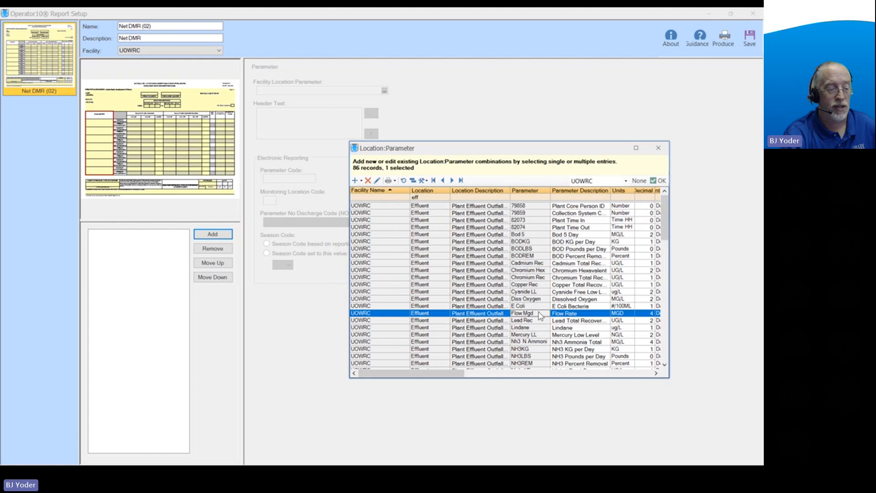
{"action": "key", "text": "alt+Tab"}
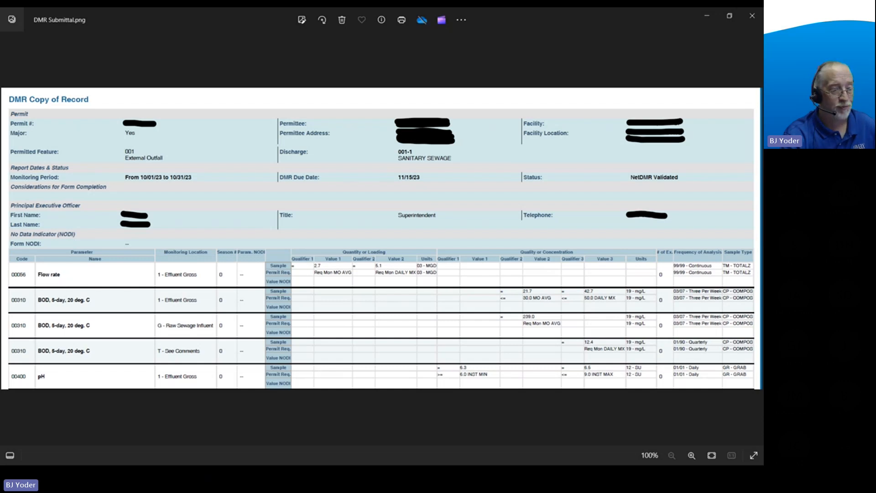
{"action": "key", "text": "alt+Tab"}
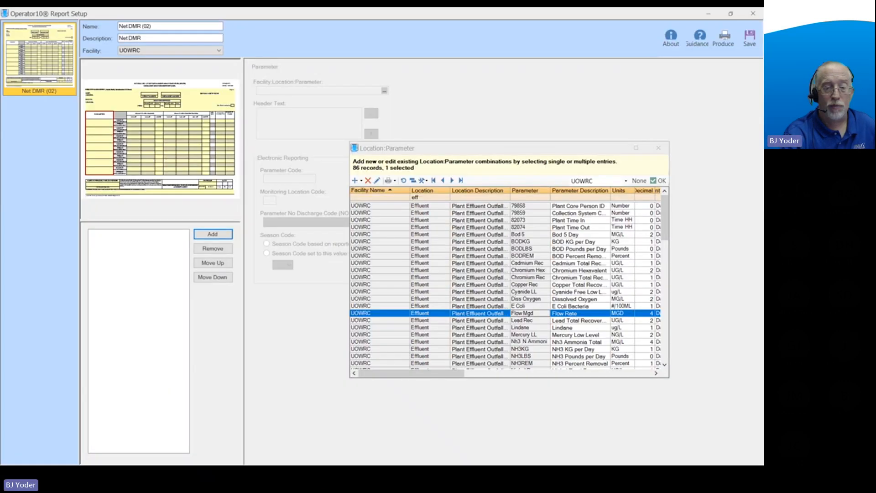
{"action": "left_click", "coordinate": [663, 181]}
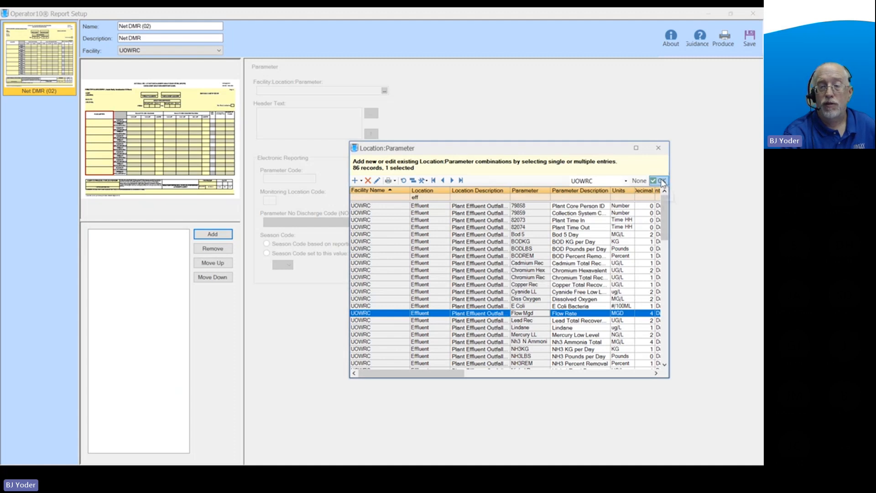
{"action": "left_click", "coordinate": [661, 180]}
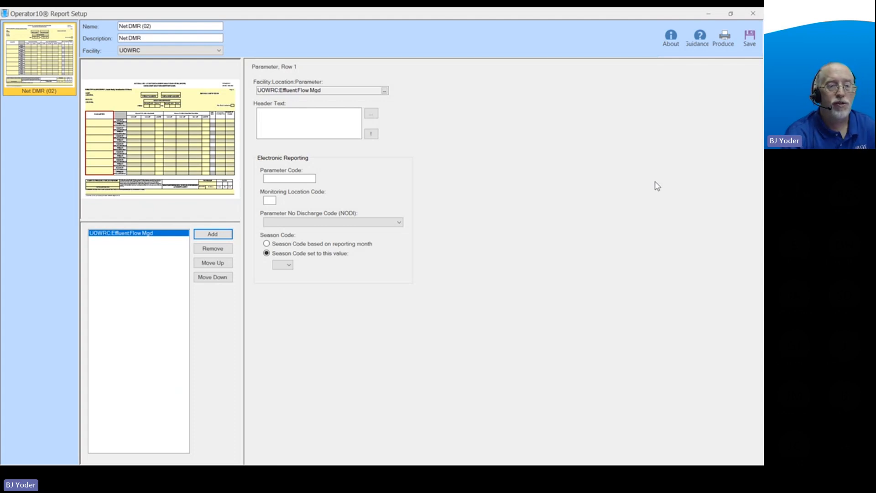
{"action": "left_click", "coordinate": [297, 119]}
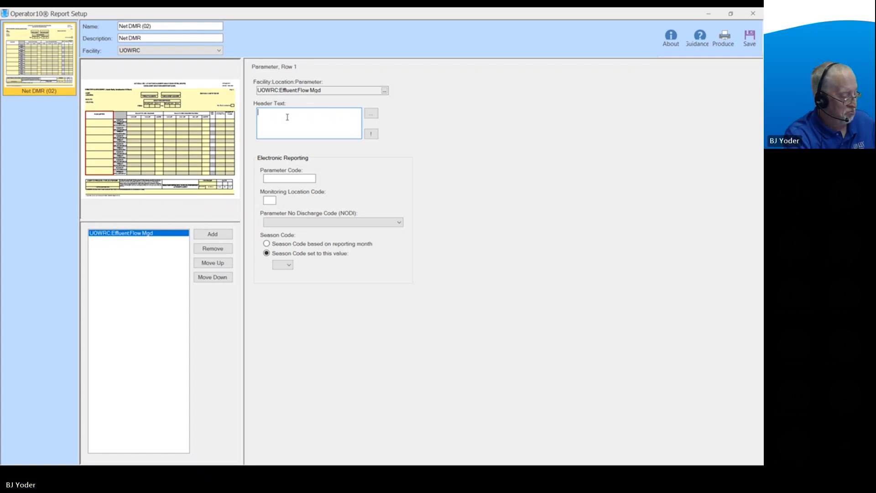
{"action": "type", "text": "Effluent"}
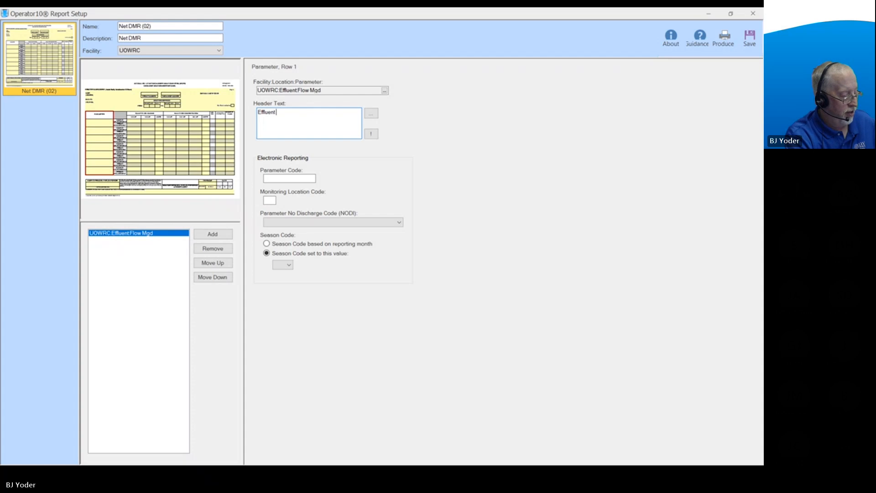
{"action": "type", "text": " Flow"}
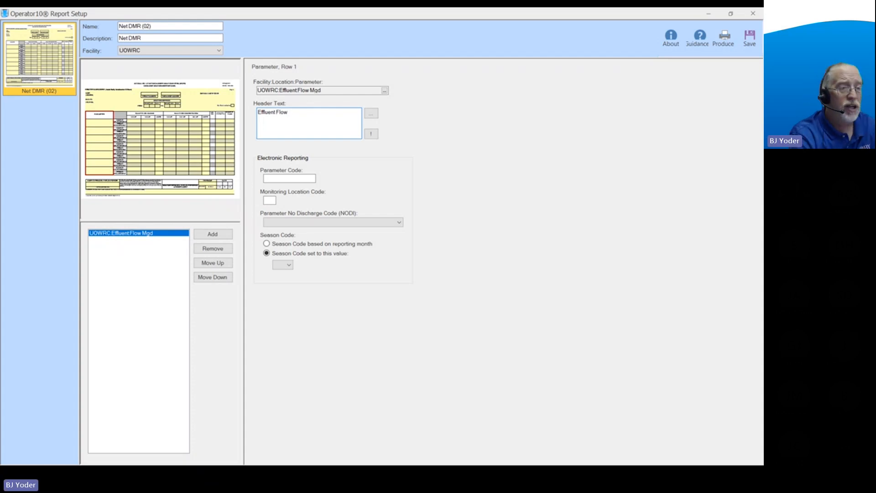
{"action": "key", "text": "BackSpace"}
{"action": "key", "text": "BackSpace"}
{"action": "key", "text": "BackSpace"}
{"action": "key", "text": "BackSpace"}
{"action": "key", "text": "BackSpace"}
{"action": "key", "text": "BackSpace"}
{"action": "key", "text": "BackSpace"}
{"action": "key", "text": "BackSpace"}
{"action": "key", "text": "BackSpace"}
{"action": "key", "text": "BackSpace"}
{"action": "key", "text": "BackSpace"}
{"action": "key", "text": "BackSpace"}
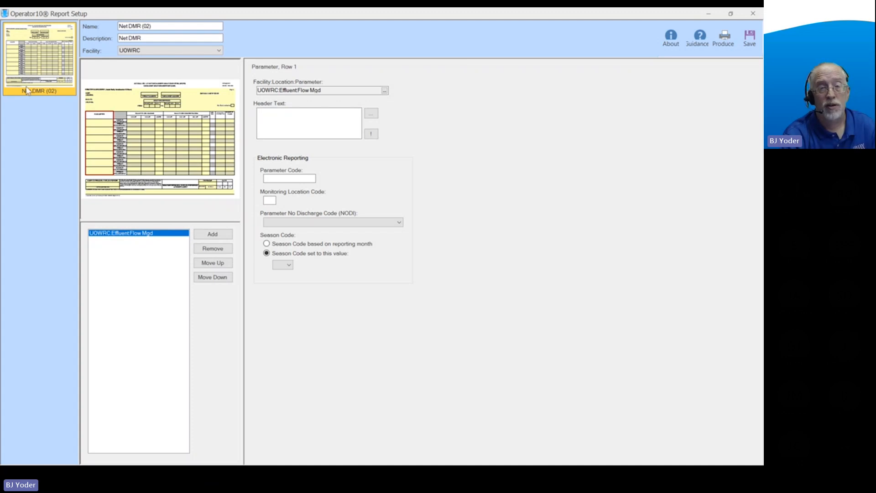
- Fill row 1's header text by reselecting the Effluent Flow Mgd location parameter, filtering the parameters by "flow"
{"action": "left_click", "coordinate": [385, 90]}
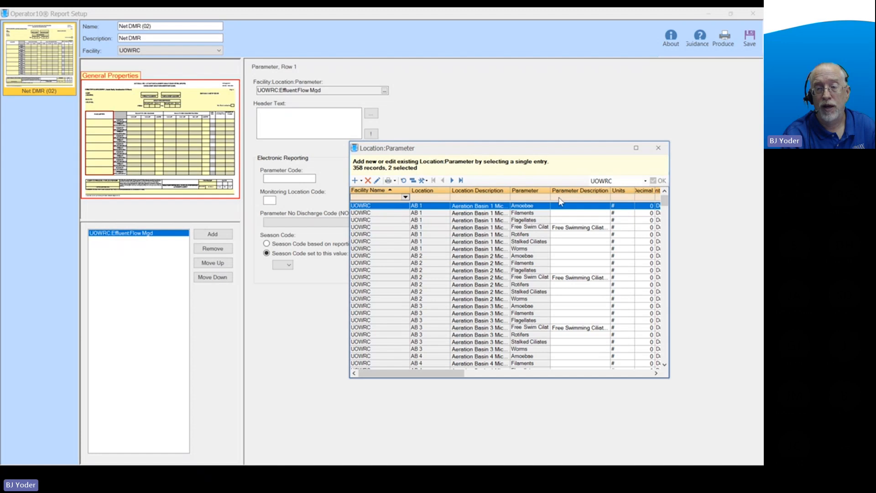
{"action": "left_click", "coordinate": [517, 198]}
{"action": "type", "text": "flow"}
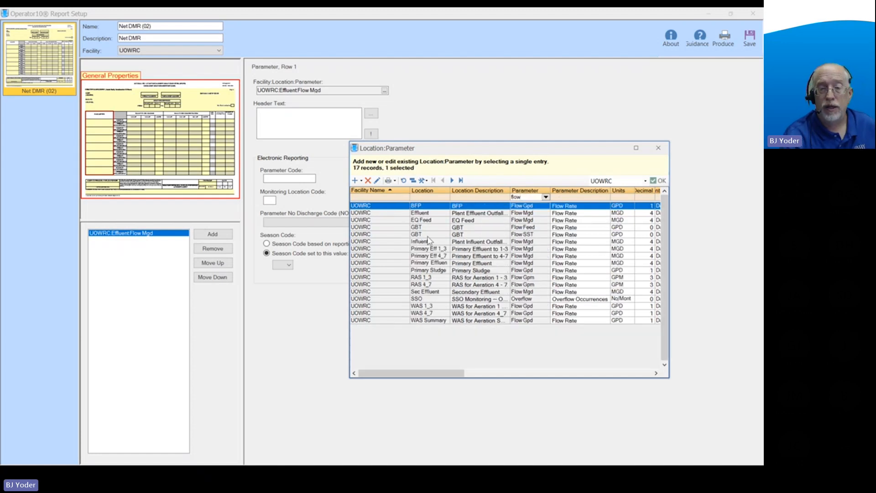
{"action": "double_click", "coordinate": [430, 213]}
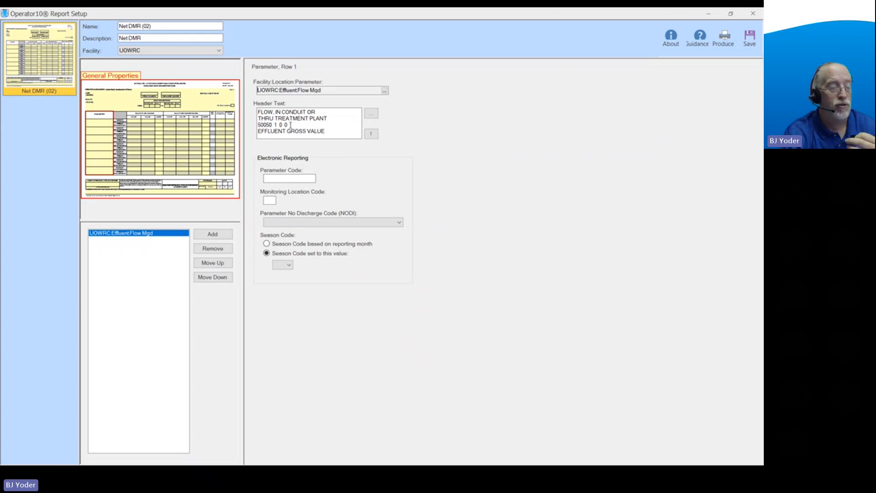
- Check the flow rate row in the DMR copy of record, and set the parameter code to 50050 and the monitoring location code to 1
{"action": "key", "text": "alt+Tab"}
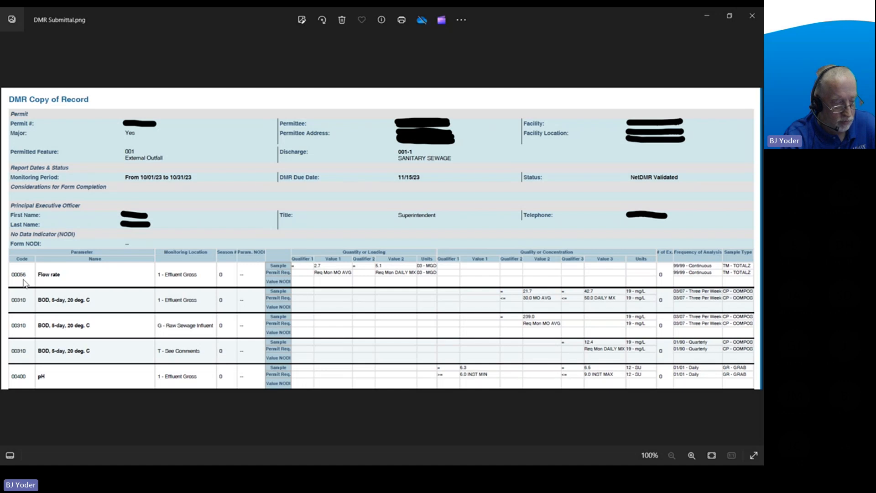
{"action": "left_click", "coordinate": [708, 16]}
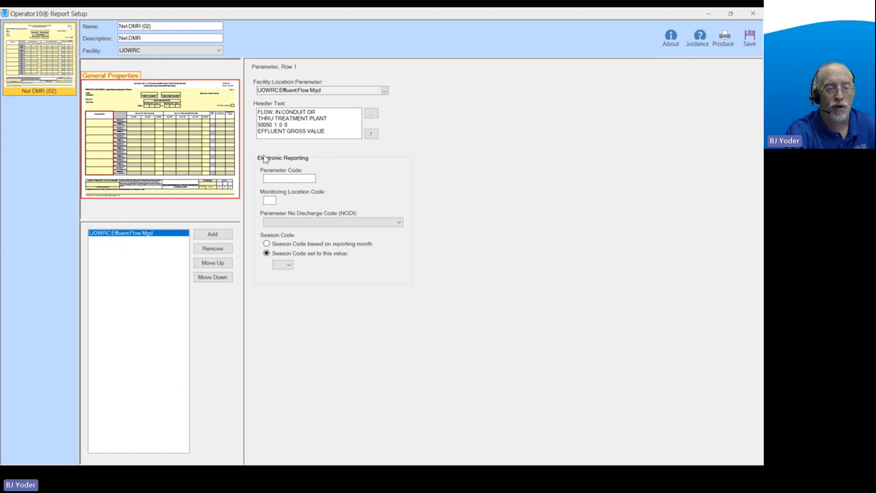
{"action": "left_click", "coordinate": [278, 179]}
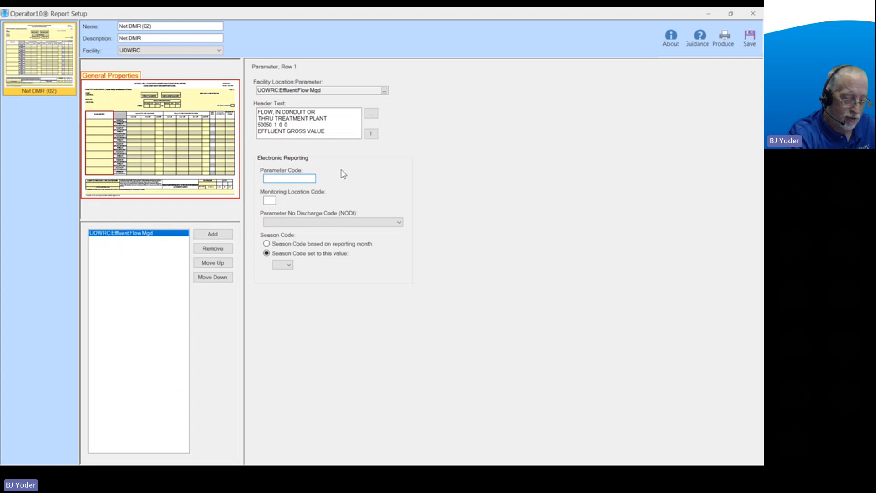
{"action": "type", "text": "50050"}
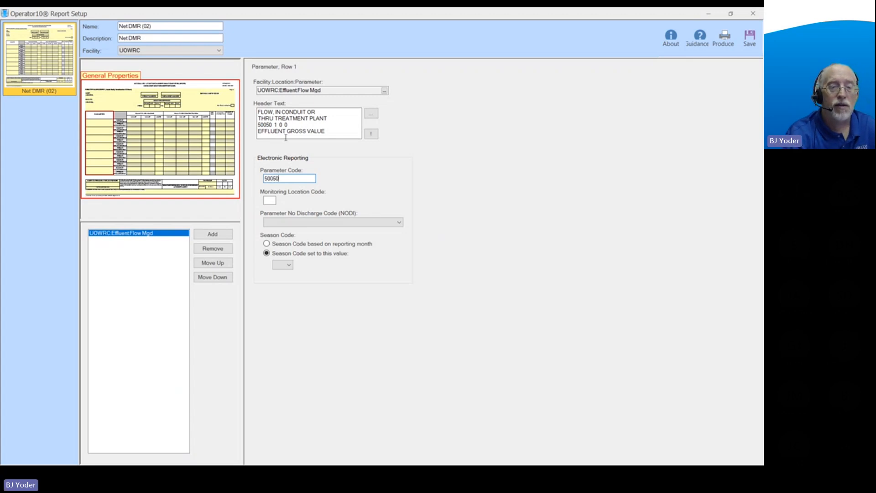
{"action": "left_click", "coordinate": [276, 126]}
{"action": "left_click_drag", "start_coordinate": [275, 126], "coordinate": [277, 125]}
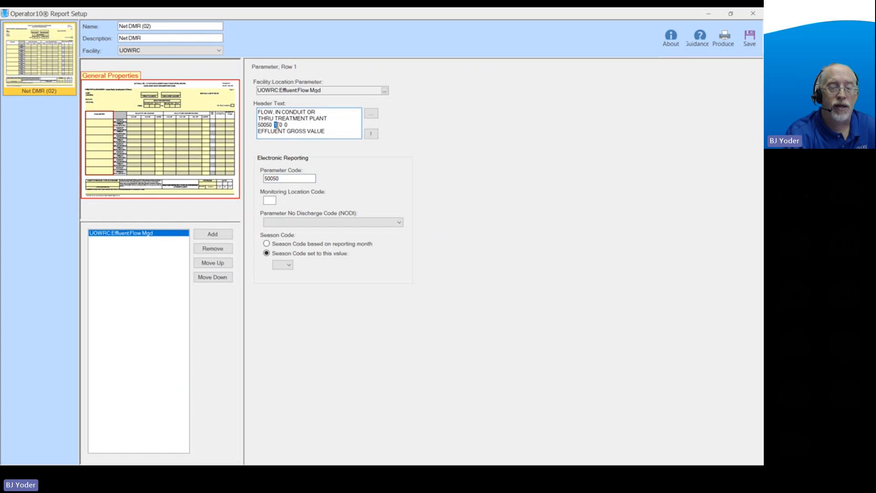
{"action": "left_click", "coordinate": [273, 200]}
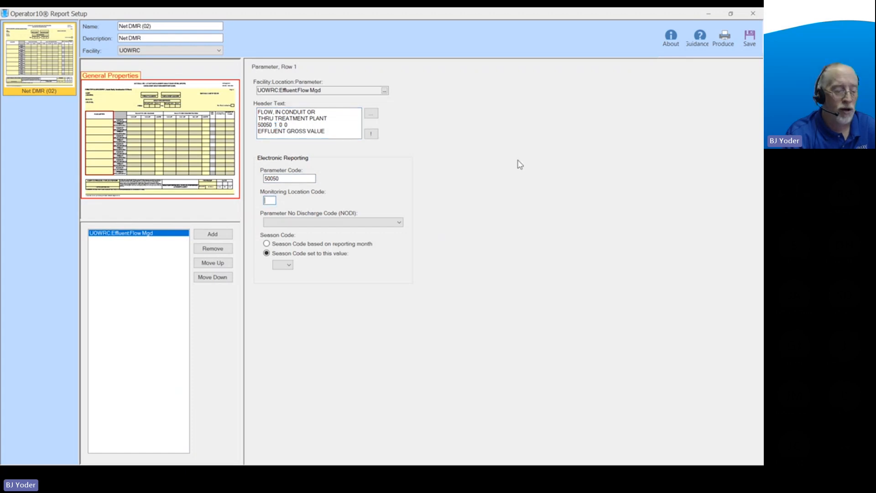
{"action": "type", "text": "1"}
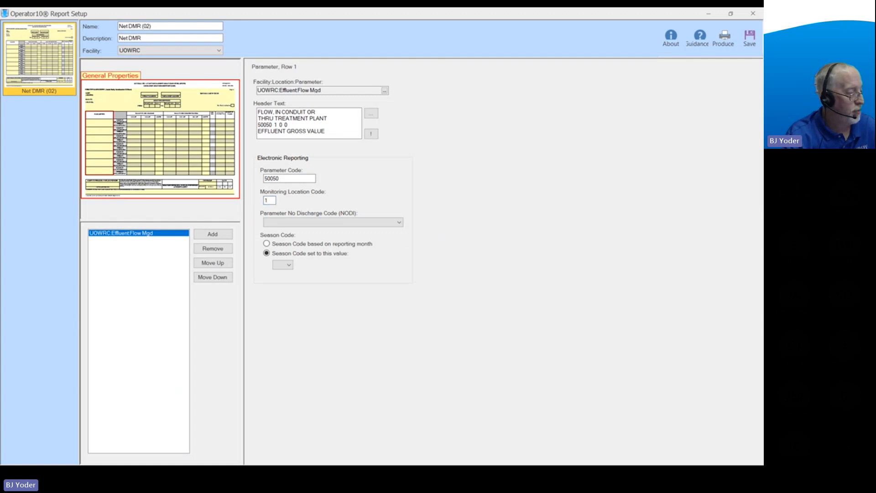
- Check the season number in the DMR copy of record and review the available season code and parameter NODI options without changing them
{"action": "key", "text": "alt+Tab"}
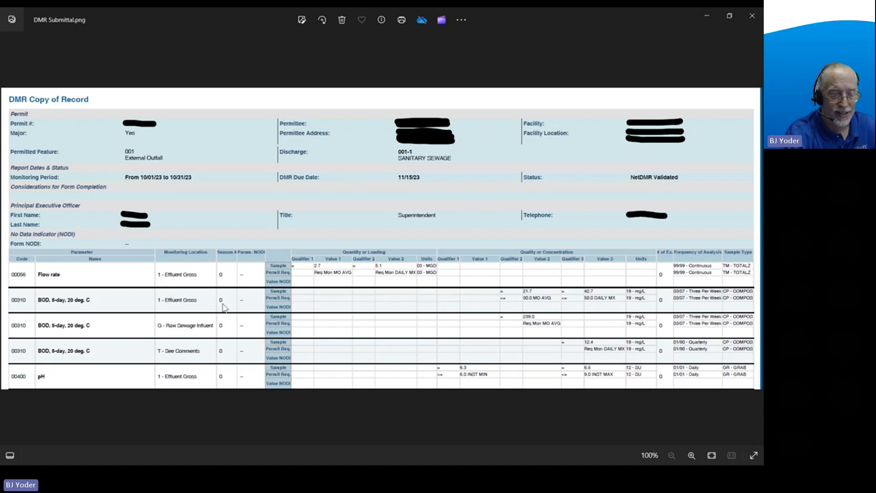
{"action": "left_click", "coordinate": [706, 15]}
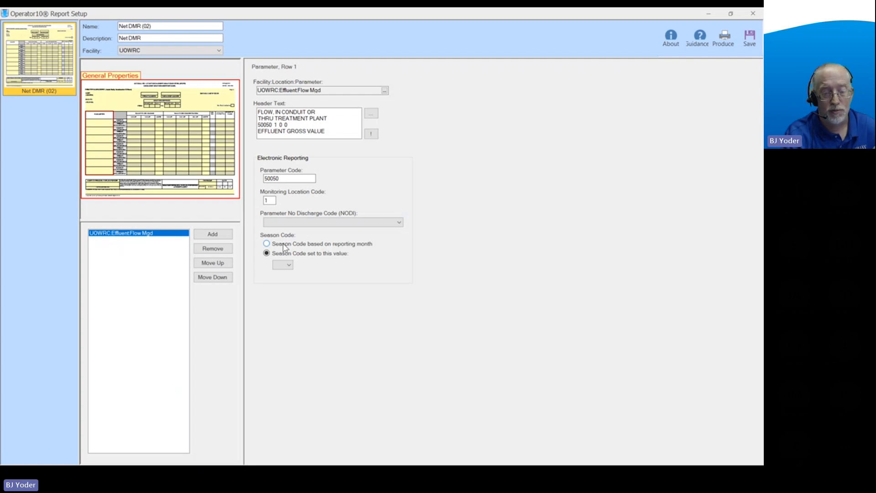
{"action": "left_click", "coordinate": [288, 266]}
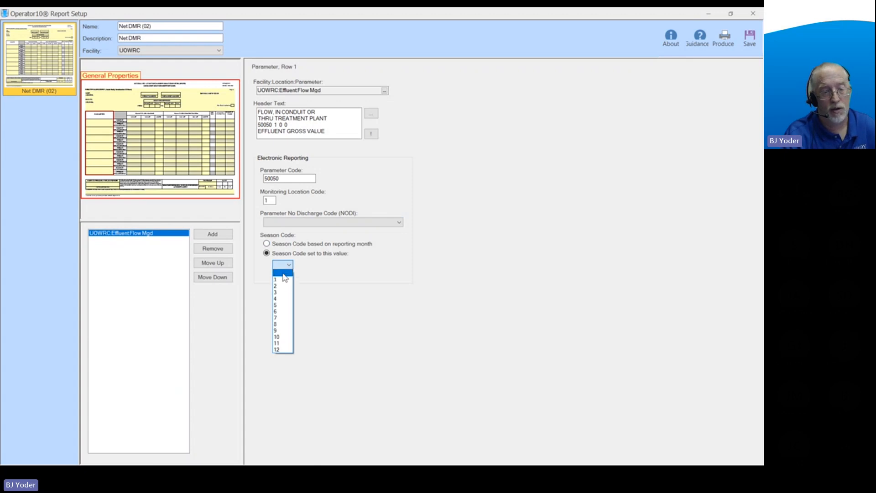
{"action": "left_click", "coordinate": [348, 278]}
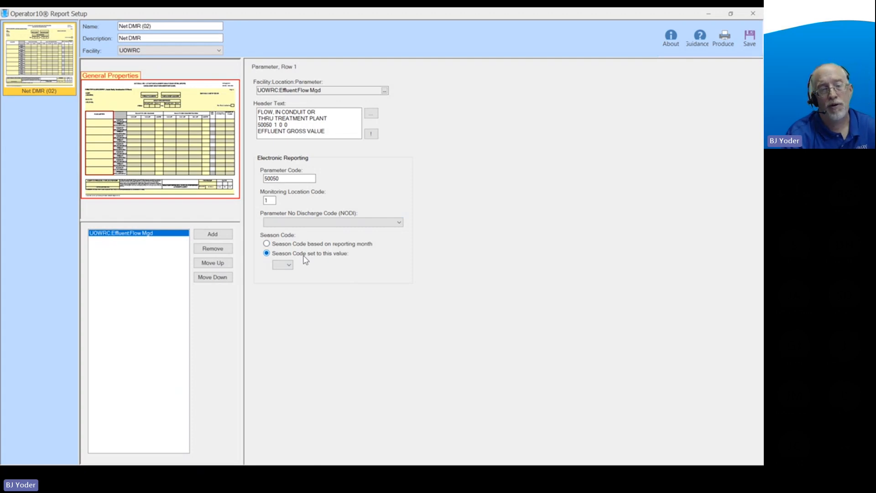
{"action": "left_click", "coordinate": [400, 223]}
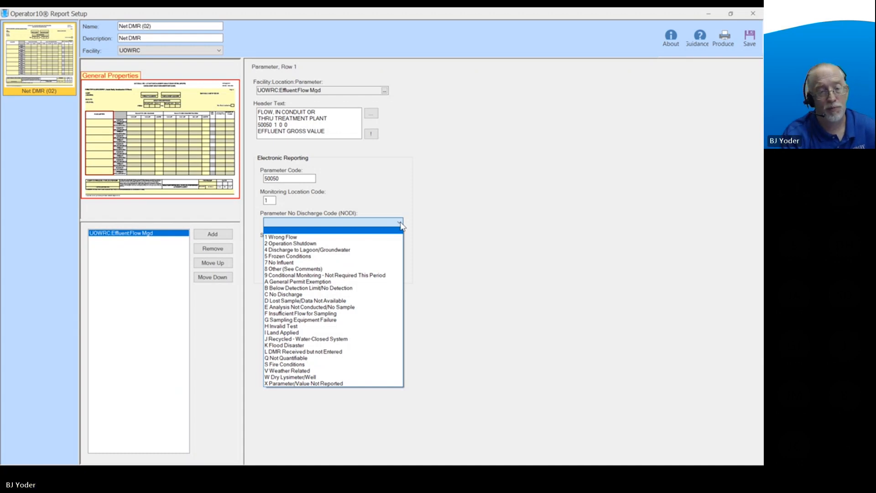
{"action": "left_click", "coordinate": [401, 224]}
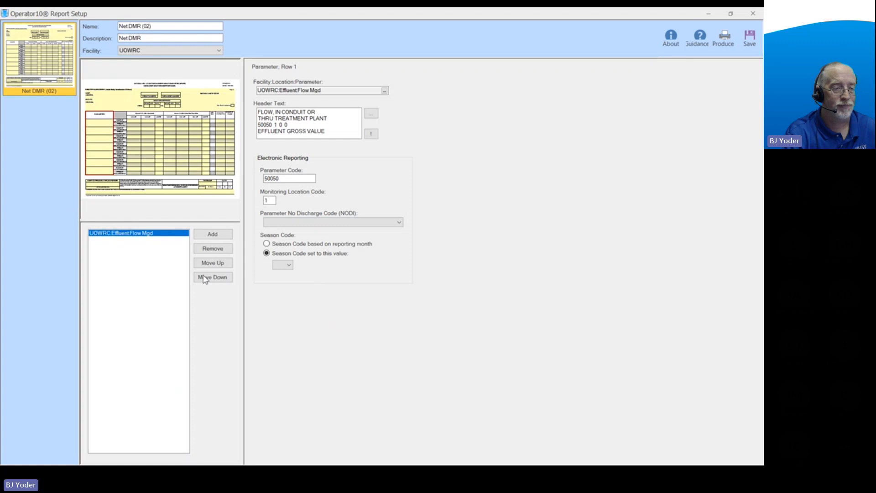
- Check the flow rate row in the DMR copy of record and set value column 1's calculation to Average
{"action": "left_click", "coordinate": [135, 132]}
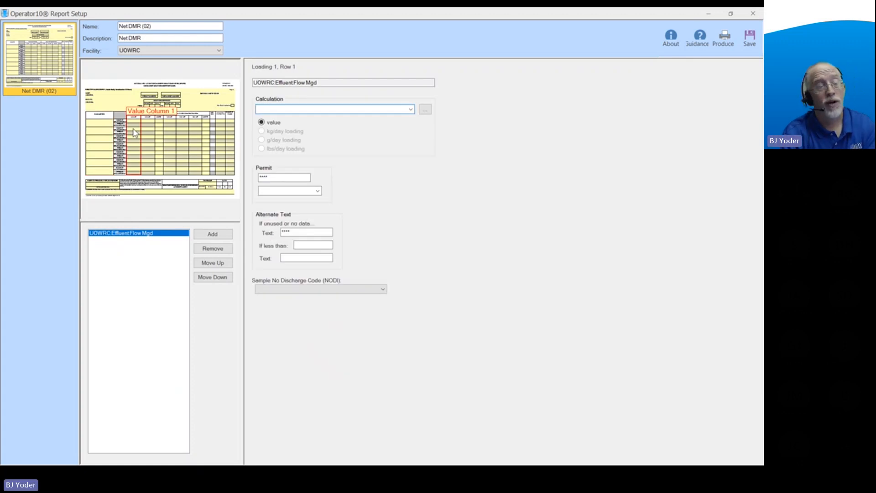
{"action": "key", "text": "alt+Tab"}
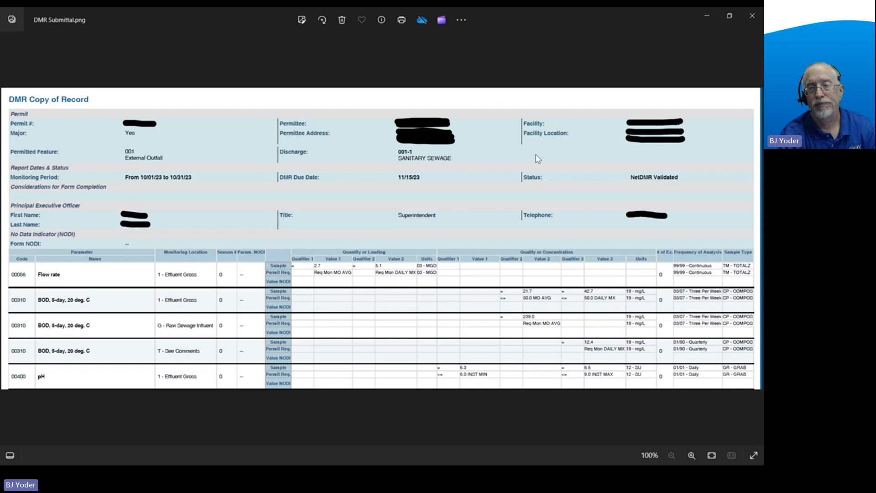
{"action": "left_click", "coordinate": [707, 14]}
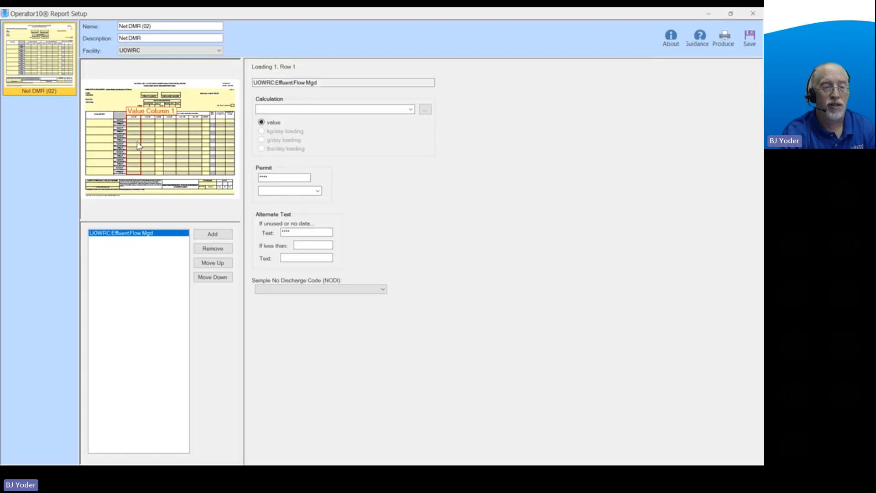
{"action": "left_click", "coordinate": [411, 110]}
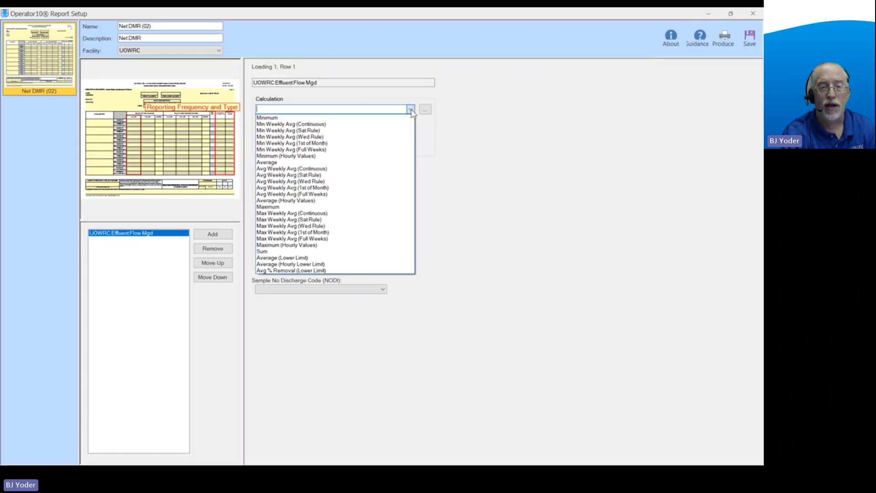
{"action": "left_click", "coordinate": [277, 163]}
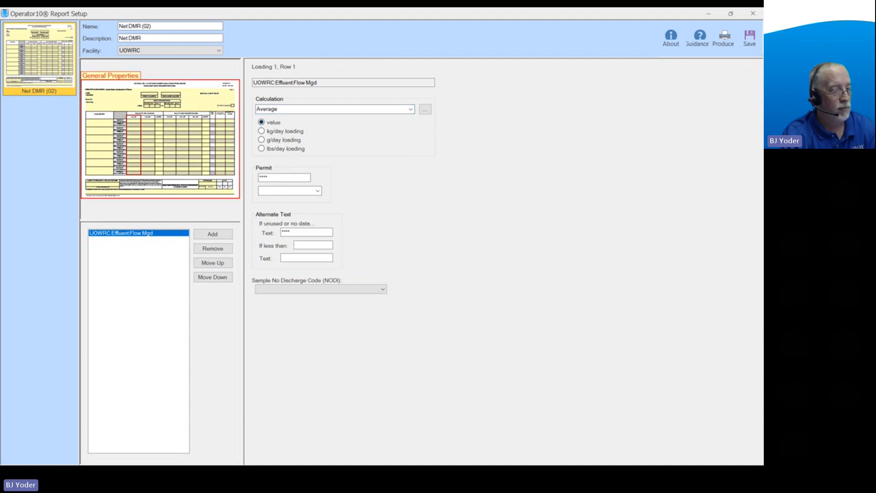
- Check the flow permit requirement in the DMR copy of record and set value column 1's permit to Req Mon with MO AVG
{"action": "key", "text": "alt+Tab"}
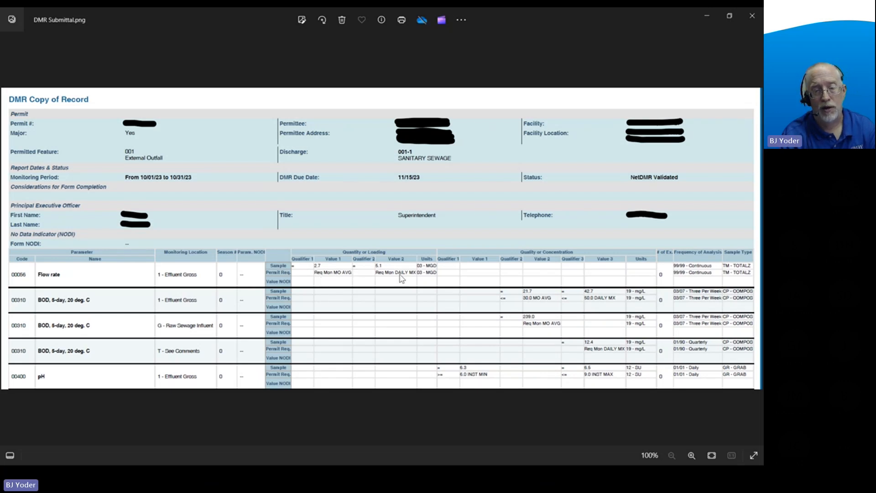
{"action": "left_click", "coordinate": [707, 16]}
{"action": "double_click", "coordinate": [276, 177]}
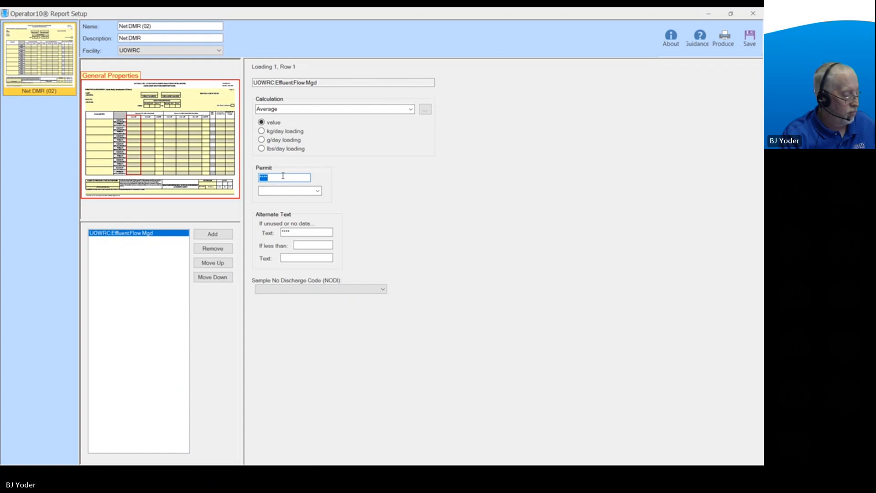
{"action": "type", "text": "Req Mon"}
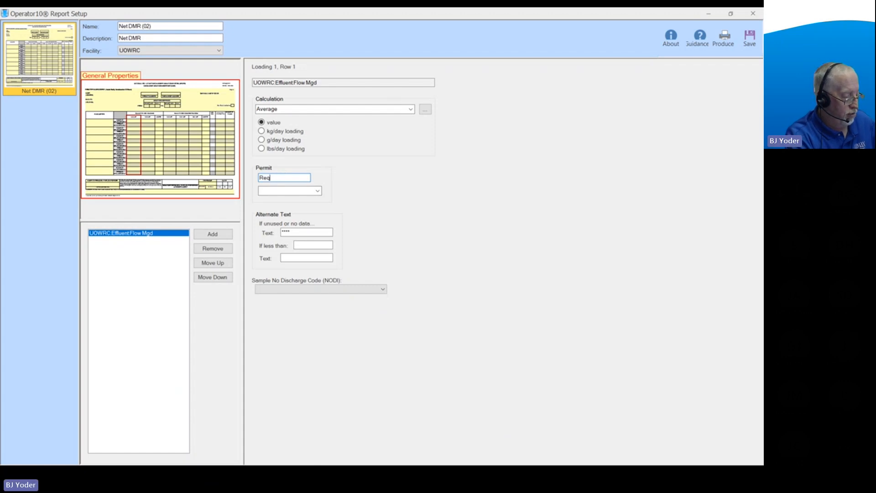
{"action": "left_click", "coordinate": [317, 191]}
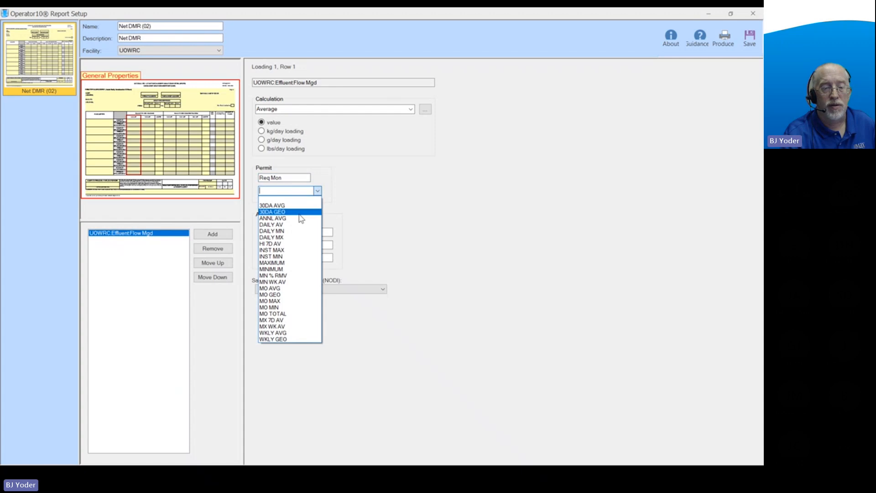
{"action": "left_click", "coordinate": [288, 288]}
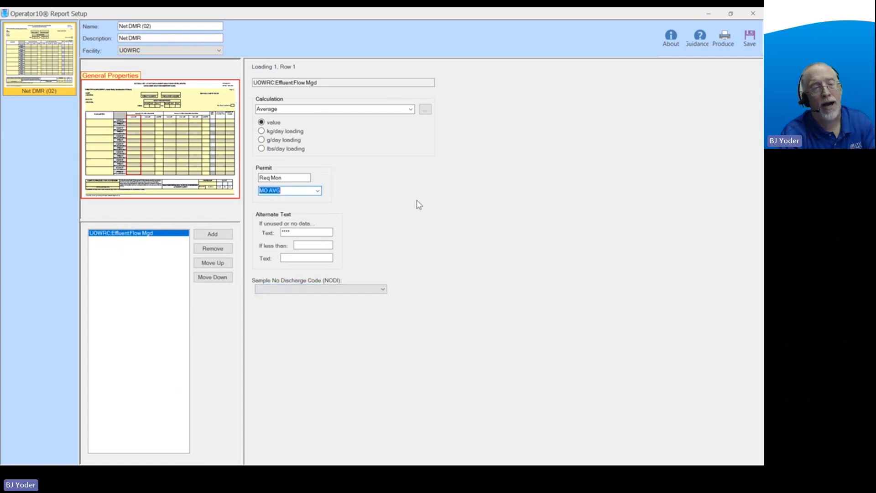
- Configure value column 2 with the Maximum calculation and a permit of Req Mon with DAILY MX
{"action": "left_click", "coordinate": [148, 167]}
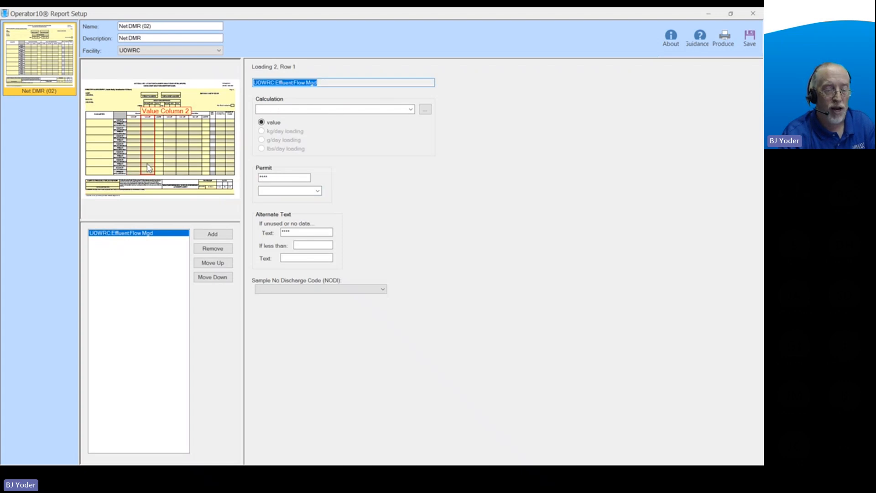
{"action": "left_click", "coordinate": [410, 109]}
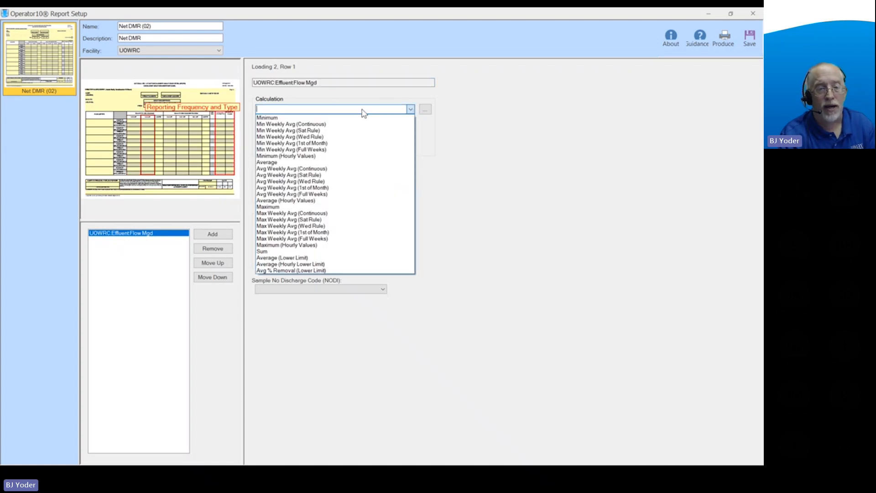
{"action": "left_click", "coordinate": [288, 207]}
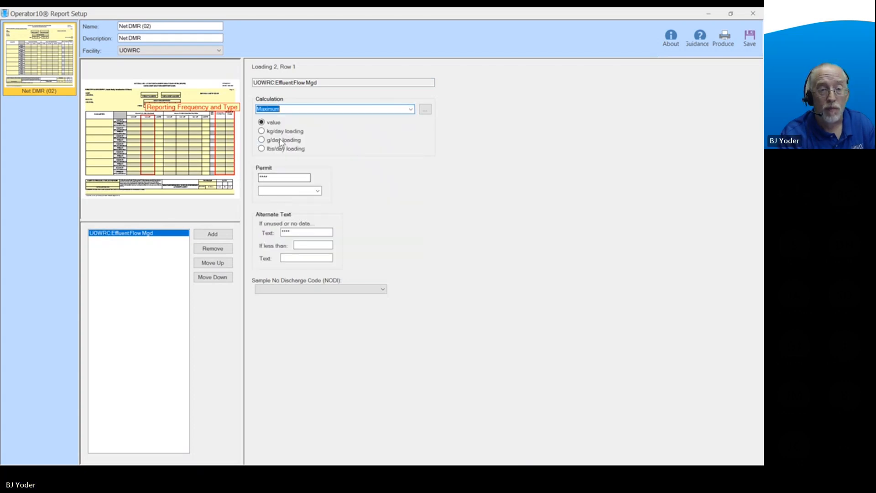
{"action": "left_click", "coordinate": [277, 179]}
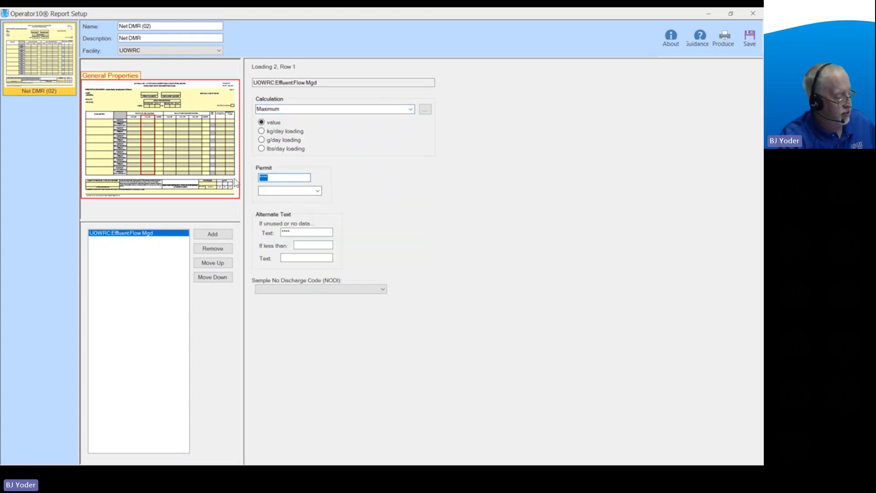
{"action": "type", "text": "Re"}
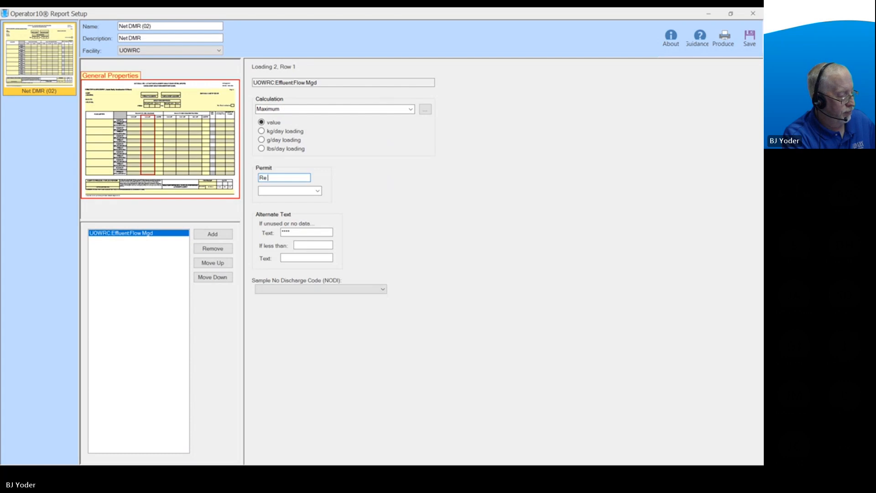
{"action": "type", "text": "q Mon"}
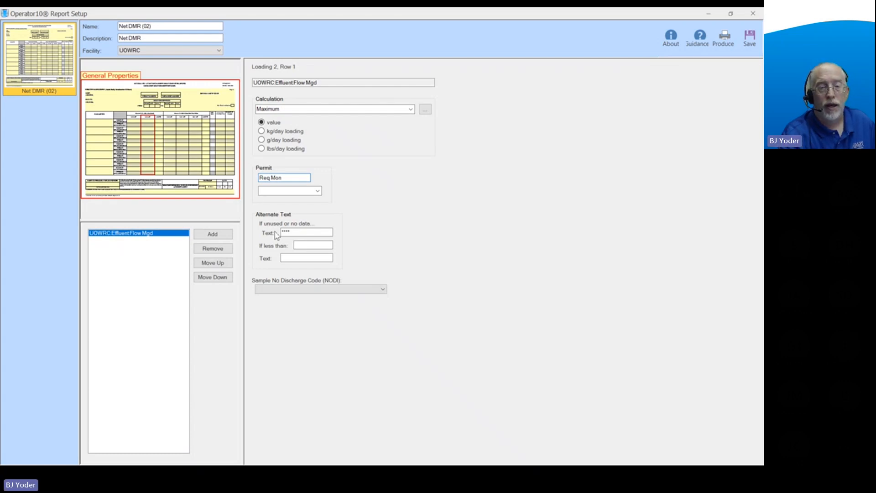
{"action": "left_click", "coordinate": [317, 190]}
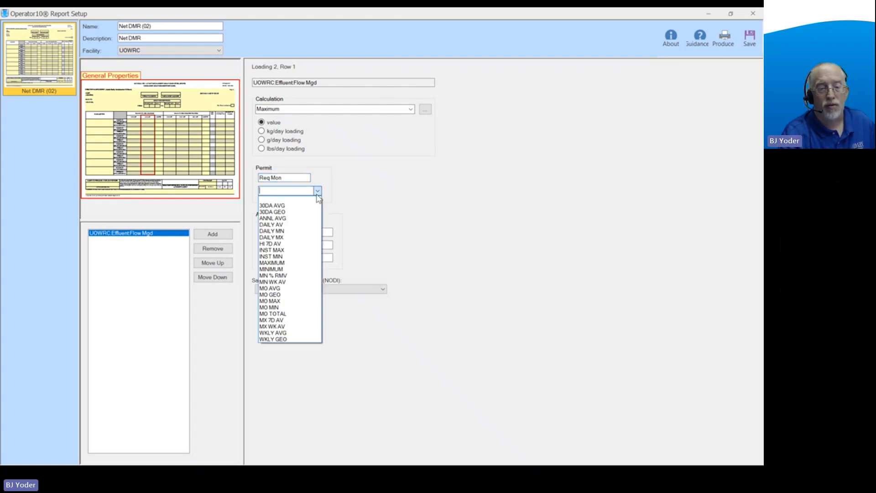
{"action": "left_click", "coordinate": [280, 237]}
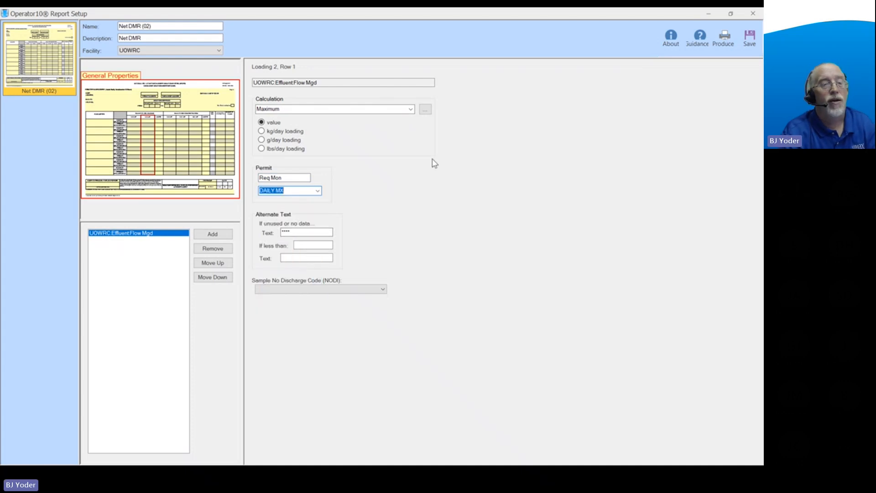
- Set the loading units to 03 MGD for both sample measurement and permit requirement, and check them against the DMR copy of record
{"action": "left_click", "coordinate": [159, 145]}
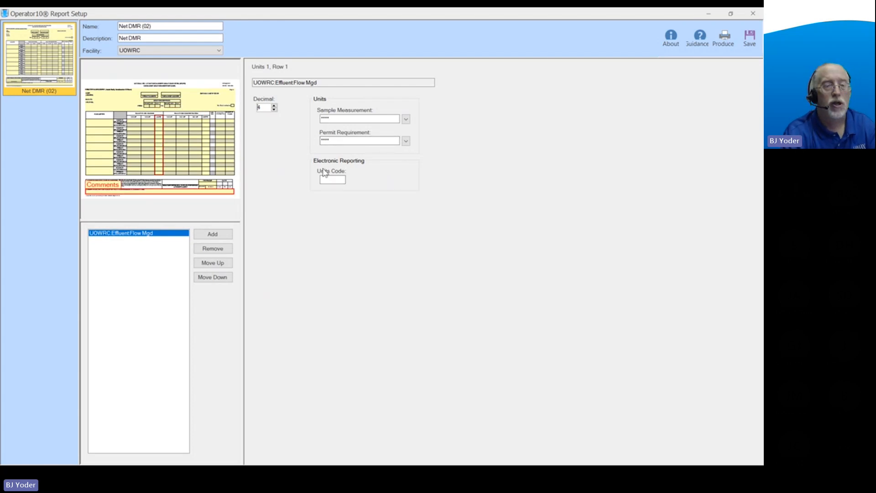
{"action": "left_click", "coordinate": [406, 120]}
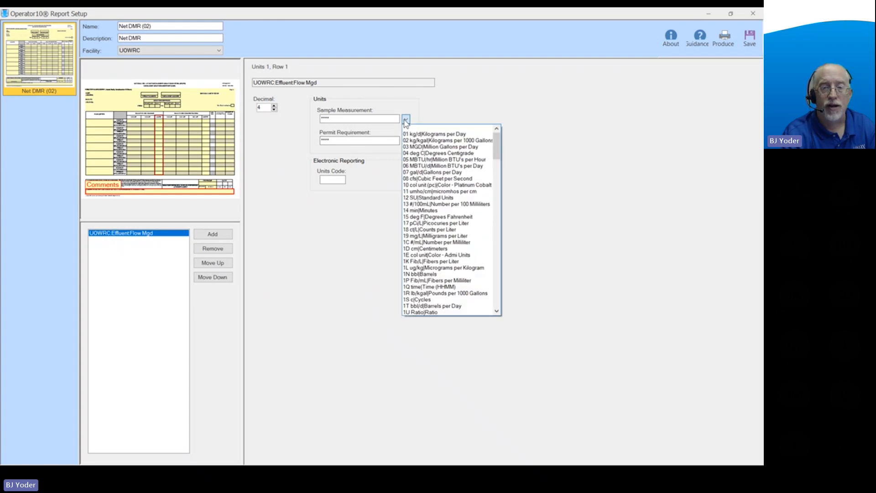
{"action": "left_click", "coordinate": [429, 148]}
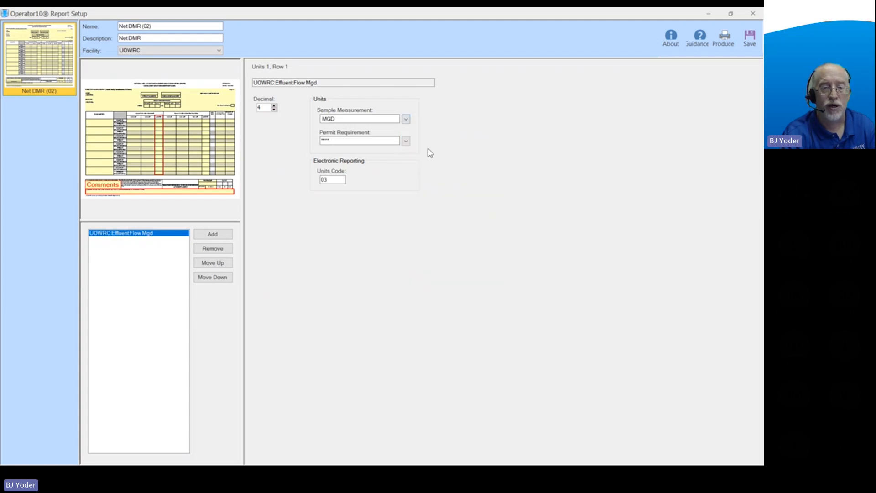
{"action": "left_click", "coordinate": [335, 180]}
{"action": "type", "text": "03"}
{"action": "left_click", "coordinate": [326, 227]}
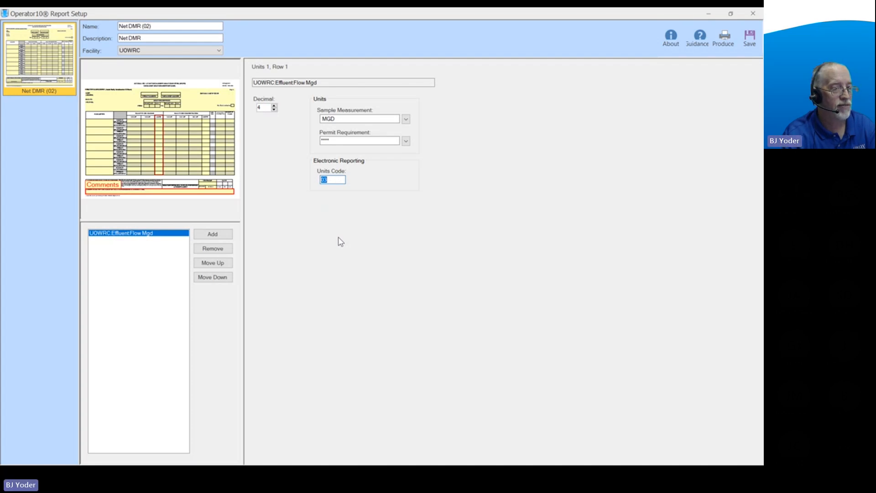
{"action": "left_click", "coordinate": [406, 141]}
{"action": "left_click", "coordinate": [413, 170]}
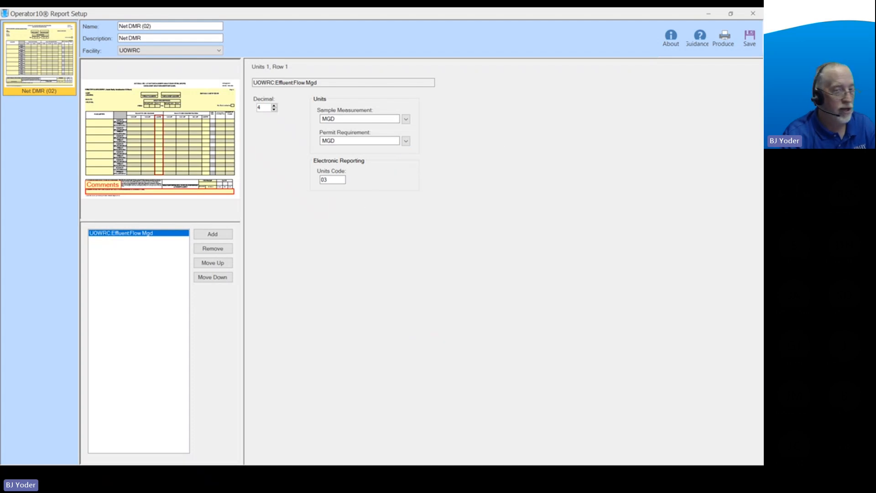
{"action": "key", "text": "alt+Tab"}
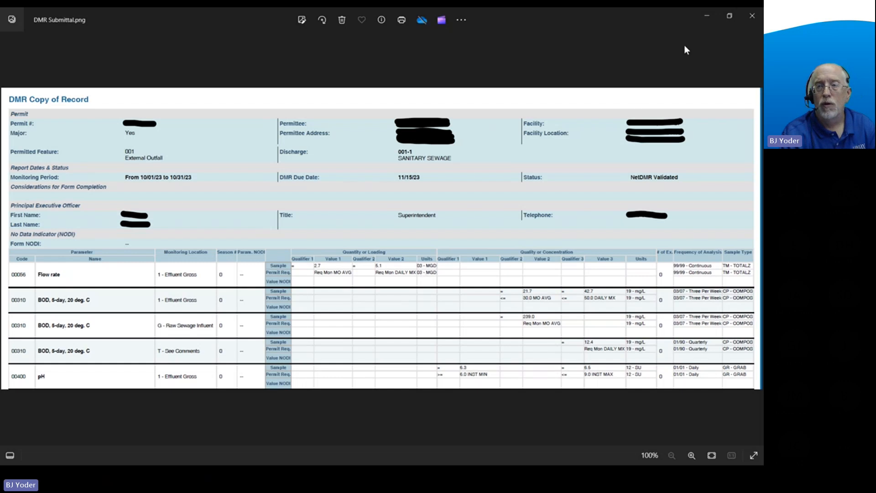
{"action": "left_click", "coordinate": [710, 16]}
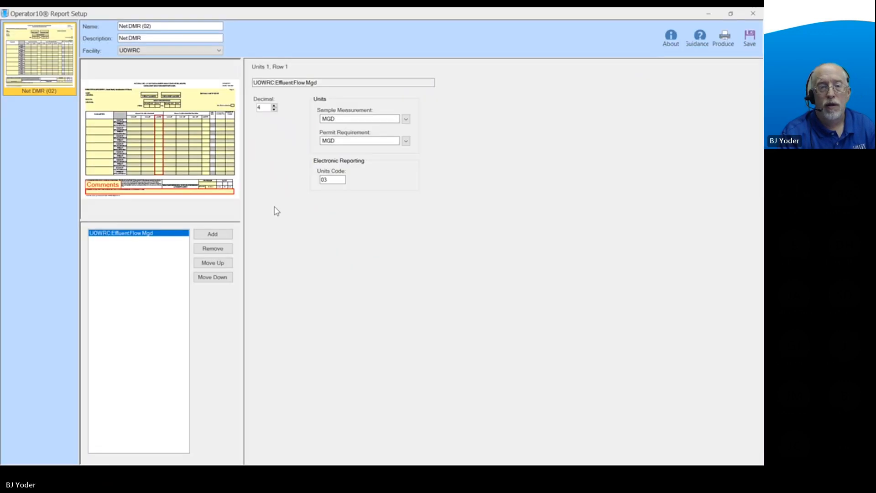
- Check the flow rate's analysis frequency in the DMR copy of record and set both sample measurement and permit requirement frequencies to 99/99 Continuous
{"action": "left_click", "coordinate": [229, 147]}
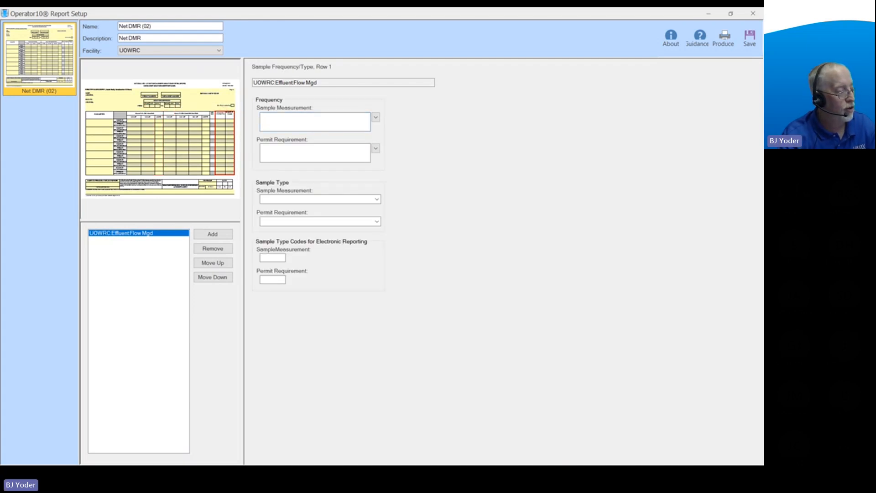
{"action": "key", "text": "alt+Tab"}
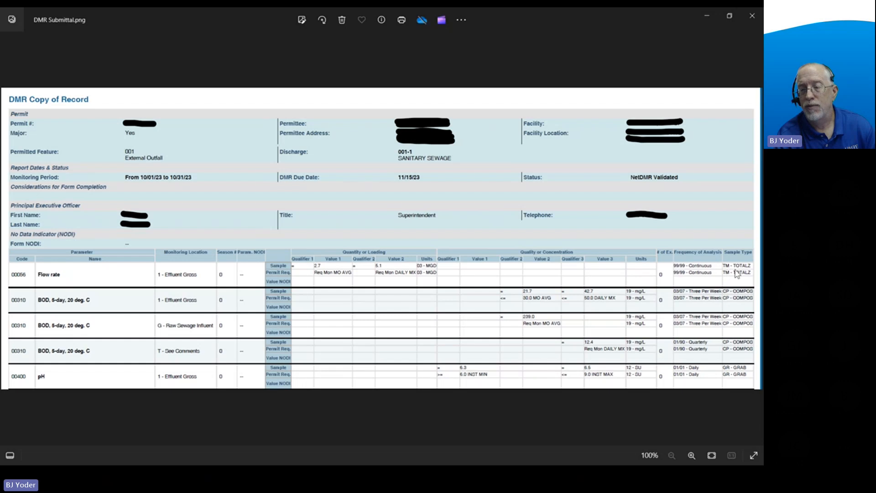
{"action": "left_click", "coordinate": [713, 18]}
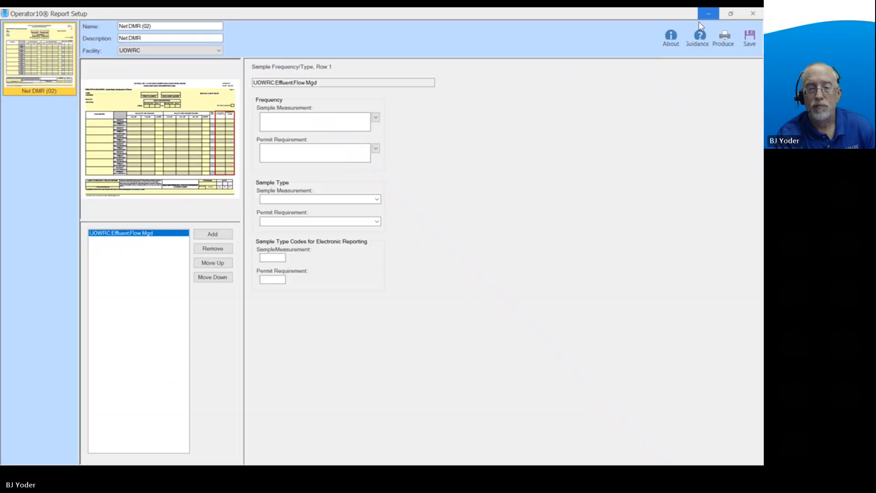
{"action": "left_click", "coordinate": [375, 118]}
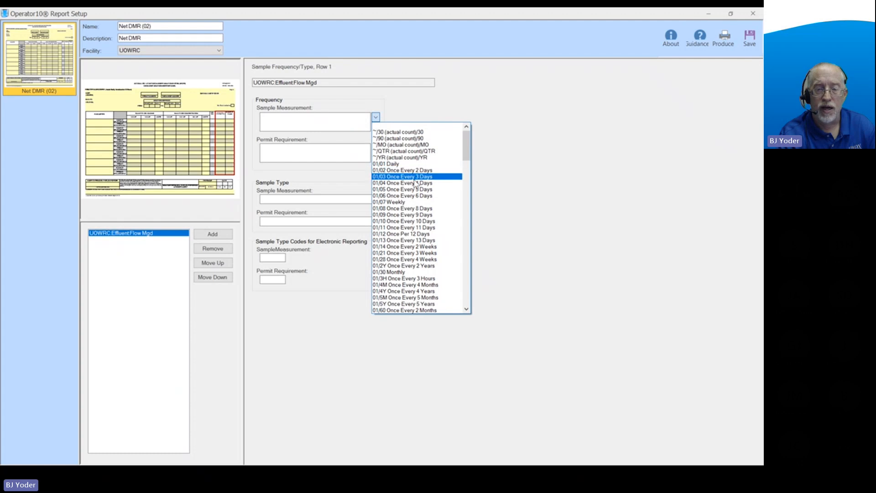
{"action": "left_click_drag", "start_coordinate": [466, 144], "coordinate": [472, 314]}
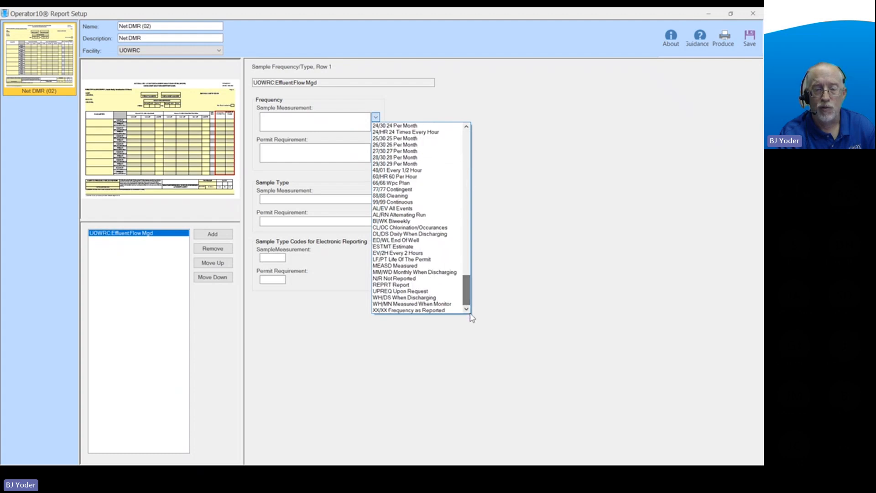
{"action": "left_click", "coordinate": [386, 201]}
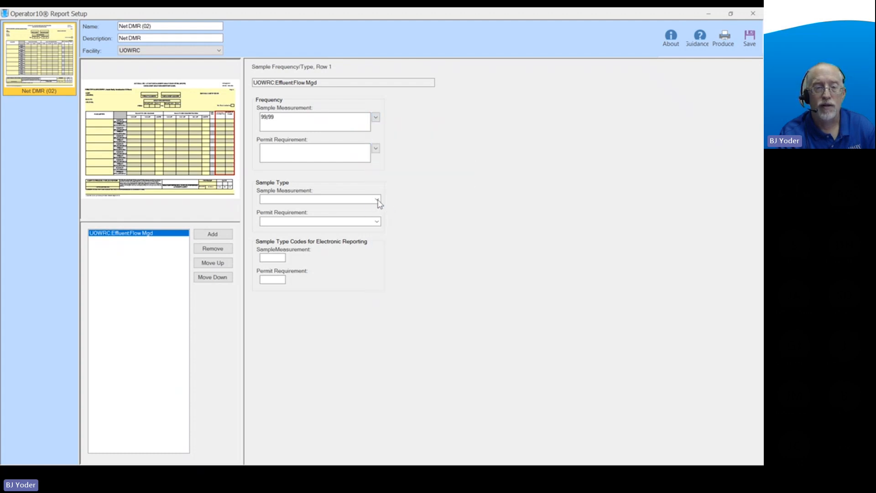
{"action": "left_click", "coordinate": [376, 149]}
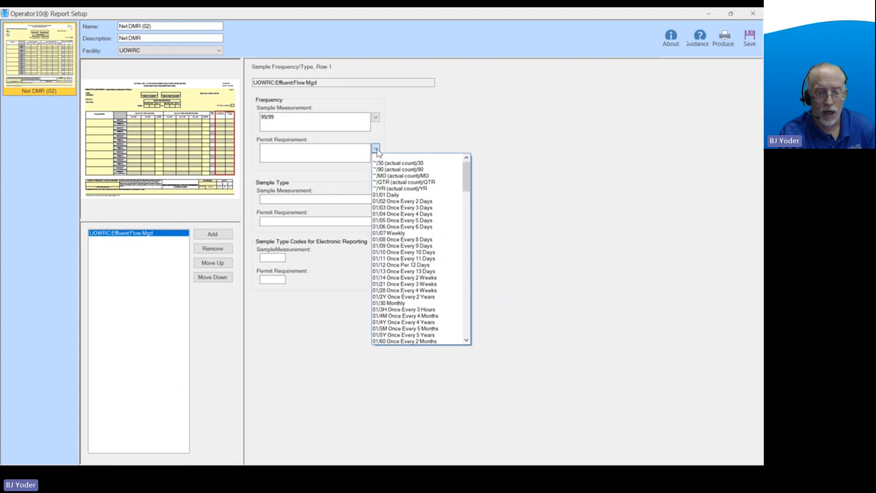
{"action": "left_click_drag", "start_coordinate": [466, 185], "coordinate": [469, 337]}
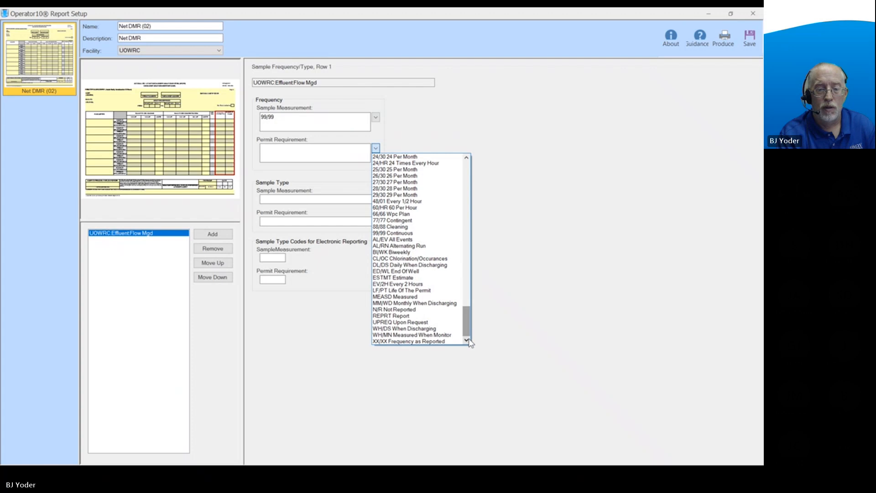
{"action": "left_click", "coordinate": [393, 233]}
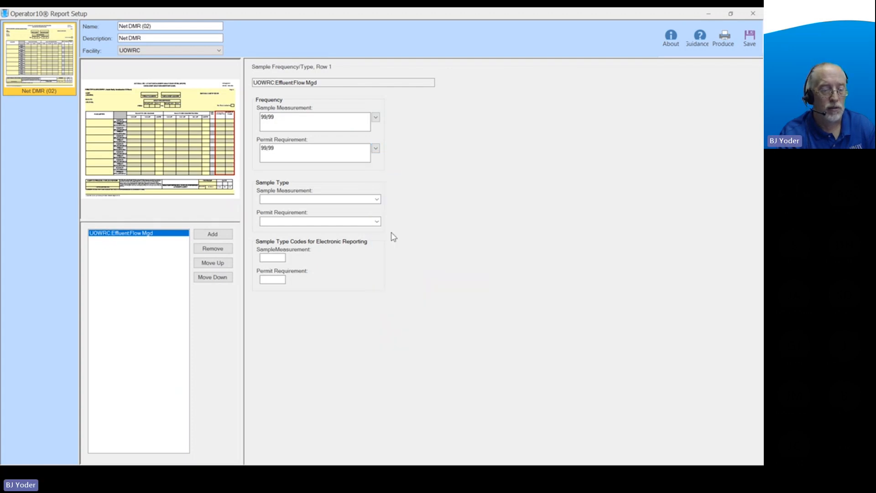
- Set the flow row's sample type to TM TOTALZ for both sample measurement and permit requirement
{"action": "left_click", "coordinate": [376, 200]}
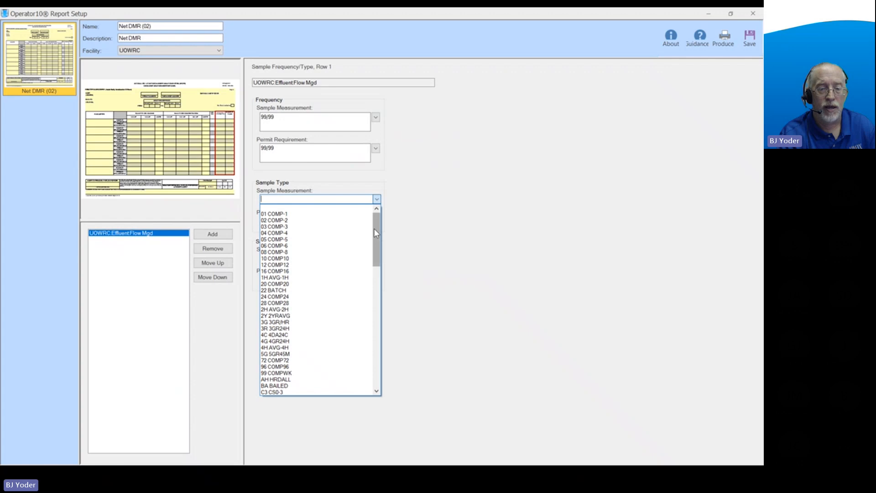
{"action": "left_click_drag", "start_coordinate": [375, 228], "coordinate": [375, 357]}
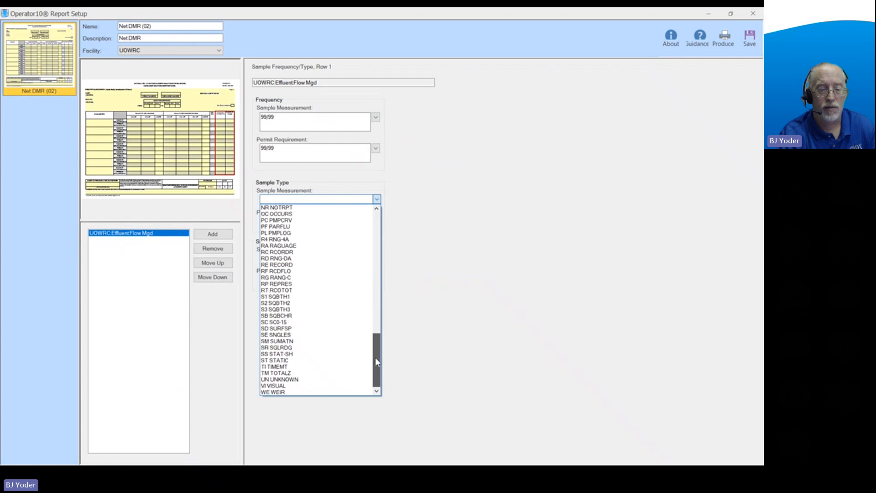
{"action": "left_click", "coordinate": [304, 377]}
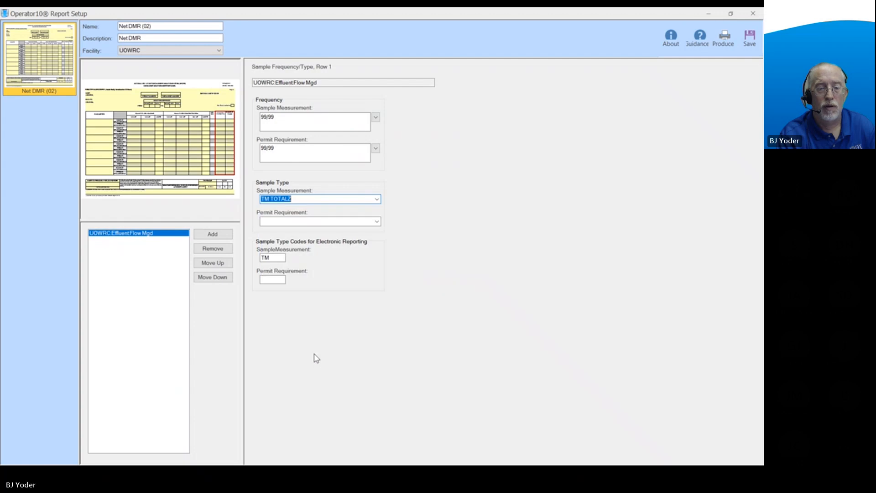
{"action": "left_click", "coordinate": [377, 222]}
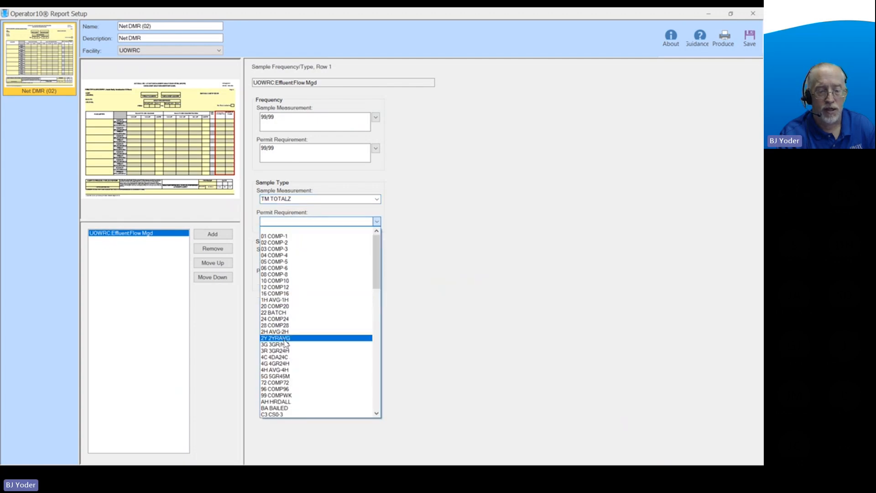
{"action": "left_click_drag", "start_coordinate": [377, 273], "coordinate": [373, 399]}
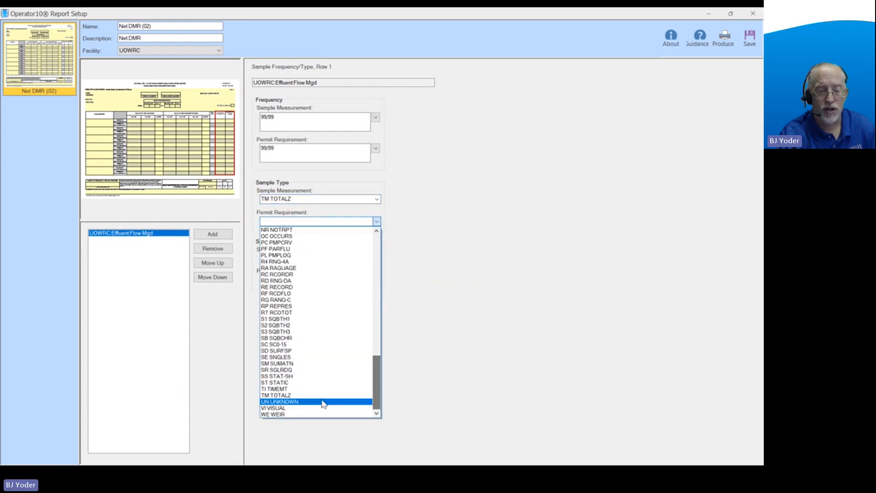
{"action": "left_click", "coordinate": [290, 395]}
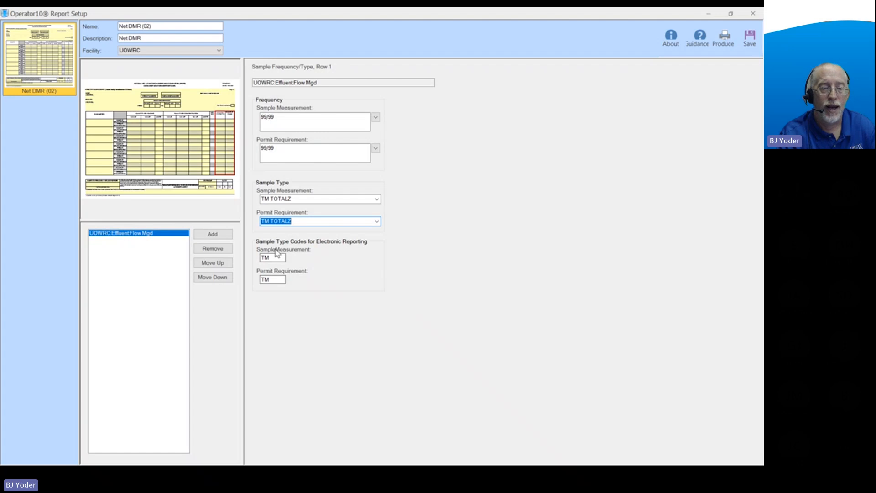
{"action": "left_click_drag", "start_coordinate": [279, 258], "coordinate": [261, 280]}
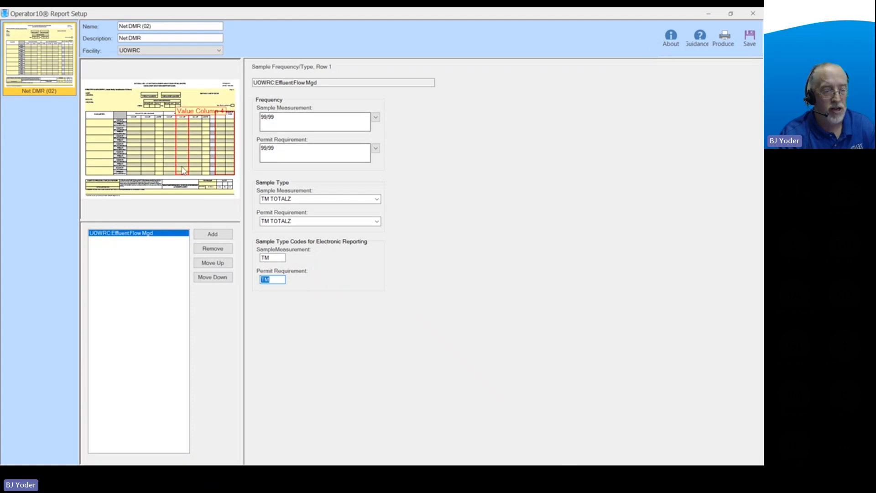
- Open the Location:Parameter selection for adding another row to the report's parameter definitions
{"action": "left_click", "coordinate": [101, 154]}
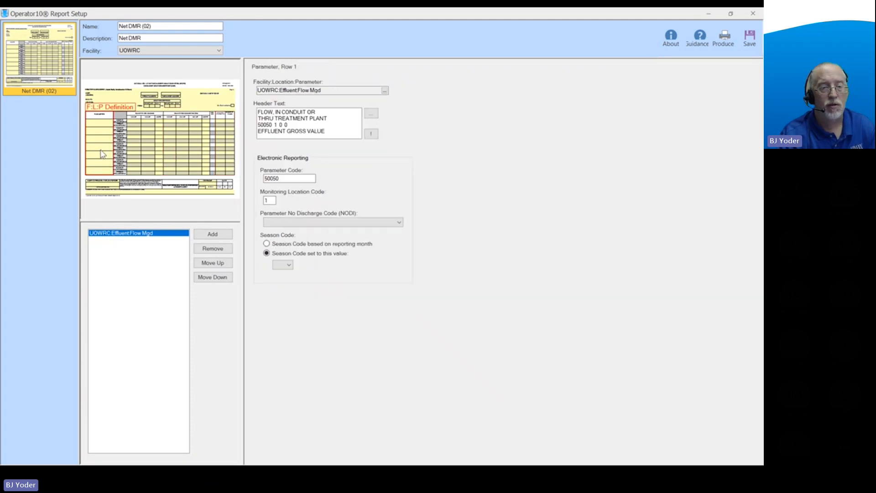
{"action": "left_click", "coordinate": [216, 234]}
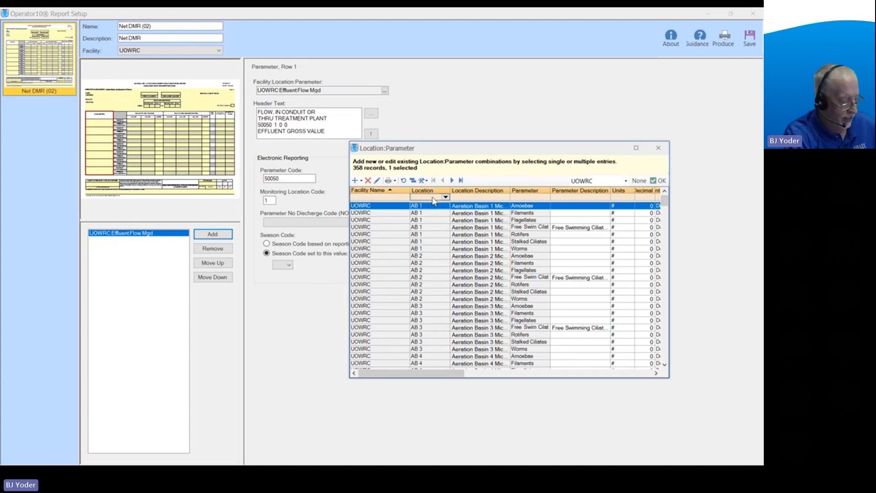
{"action": "left_click", "coordinate": [433, 197]}
{"action": "type", "text": "bod"}
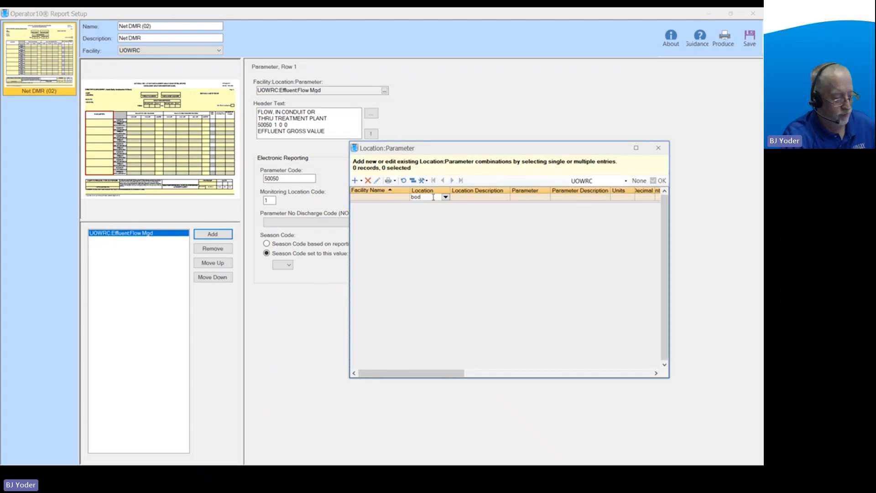
{"action": "key", "text": "BackSpace"}
{"action": "key", "text": "BackSpace"}
{"action": "key", "text": "BackSpace"}
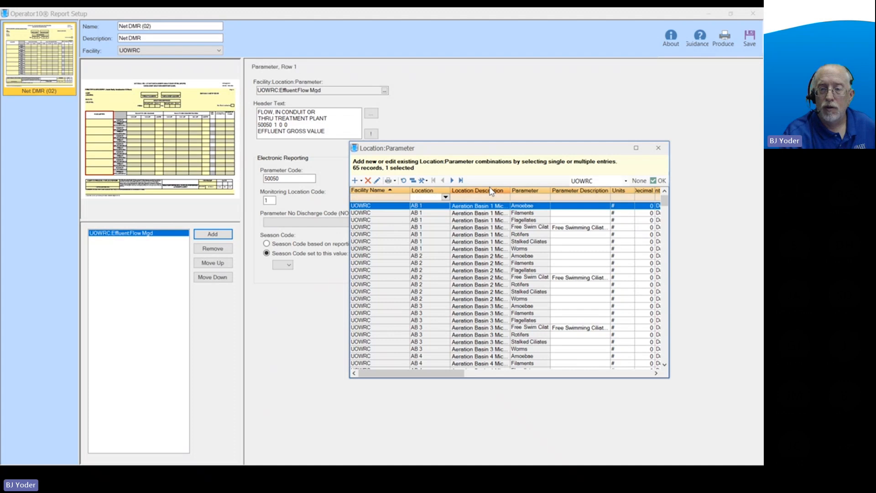
- Filter the parameters by "bod" and add the UOWRC Effluent Bod 5 entry as the report's second row
{"action": "left_click", "coordinate": [521, 197]}
{"action": "type", "text": "bod"}
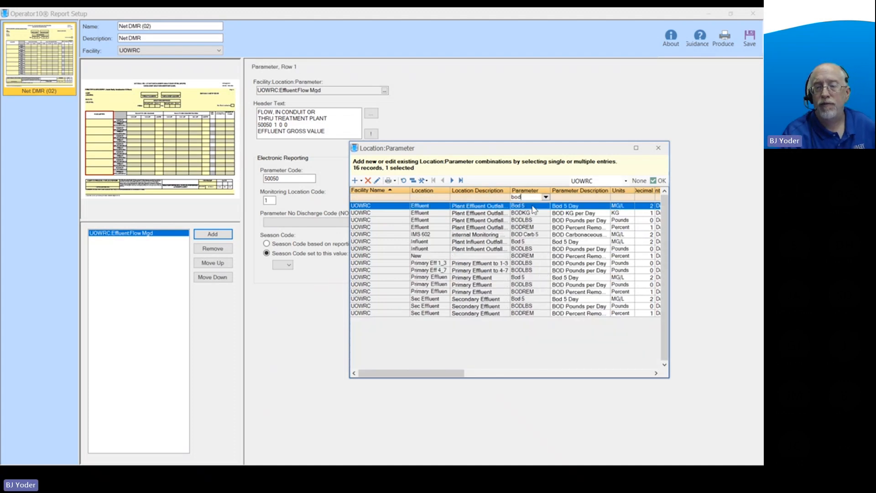
{"action": "left_click", "coordinate": [659, 180]}
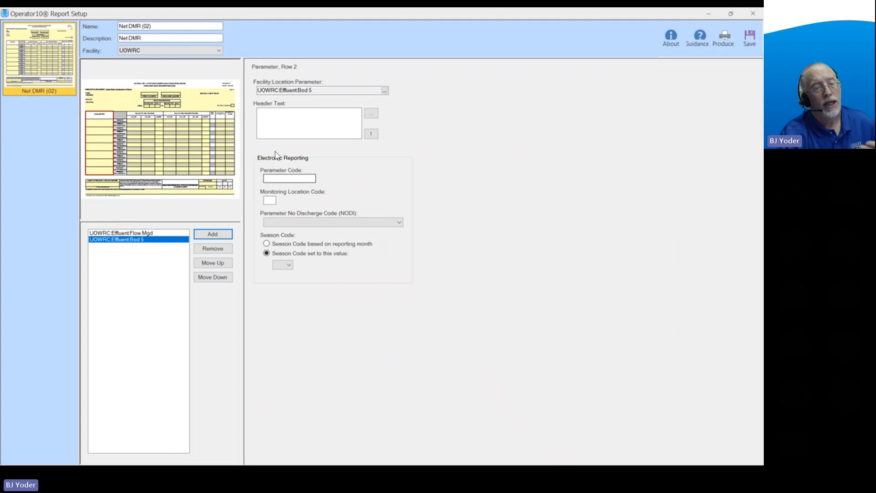
- Assign the BOD 5 parameter header to the Bod 5 row, with parameter code 00310 and monitoring location code 1
{"action": "left_click", "coordinate": [318, 114]}
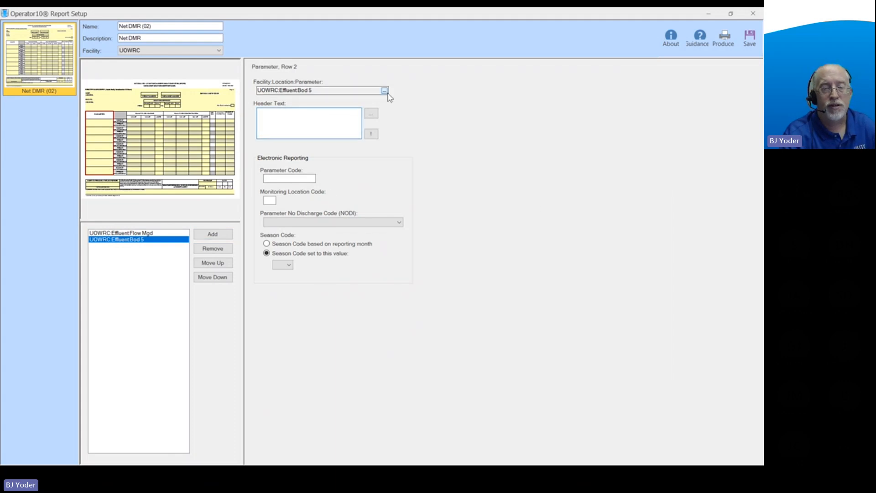
{"action": "left_click", "coordinate": [385, 91]}
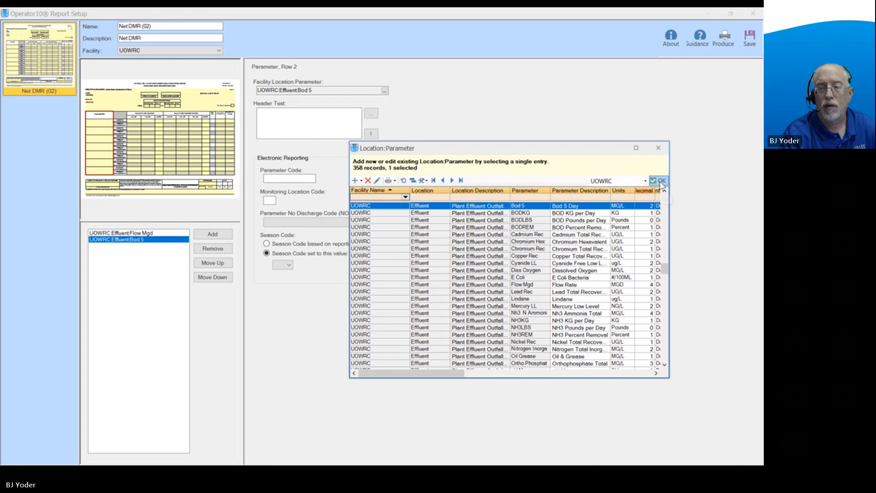
{"action": "left_click", "coordinate": [658, 181]}
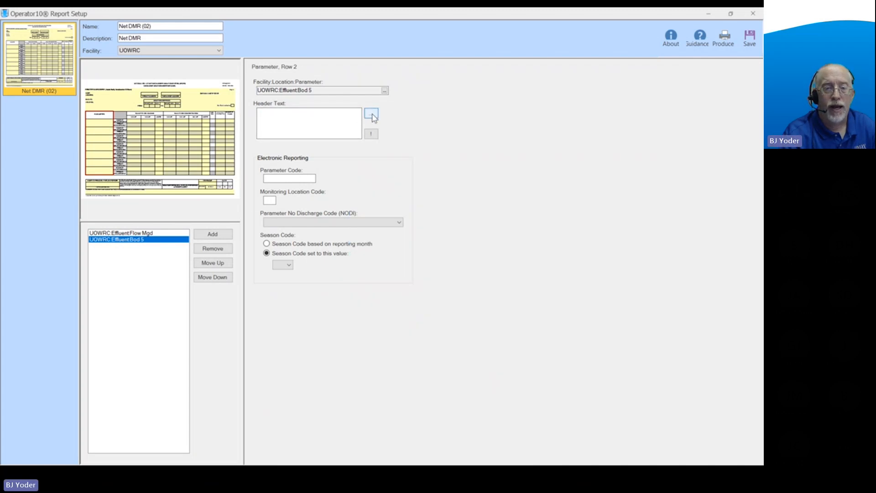
{"action": "left_click", "coordinate": [371, 114]}
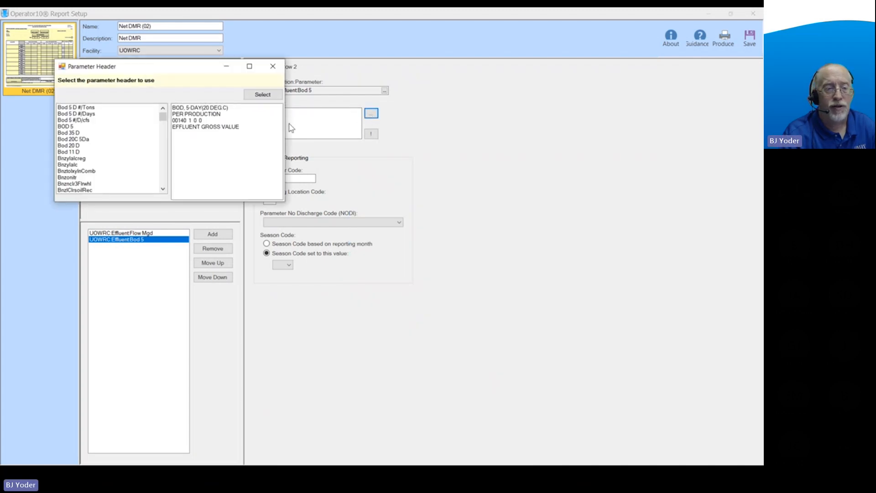
{"action": "left_click", "coordinate": [72, 127]}
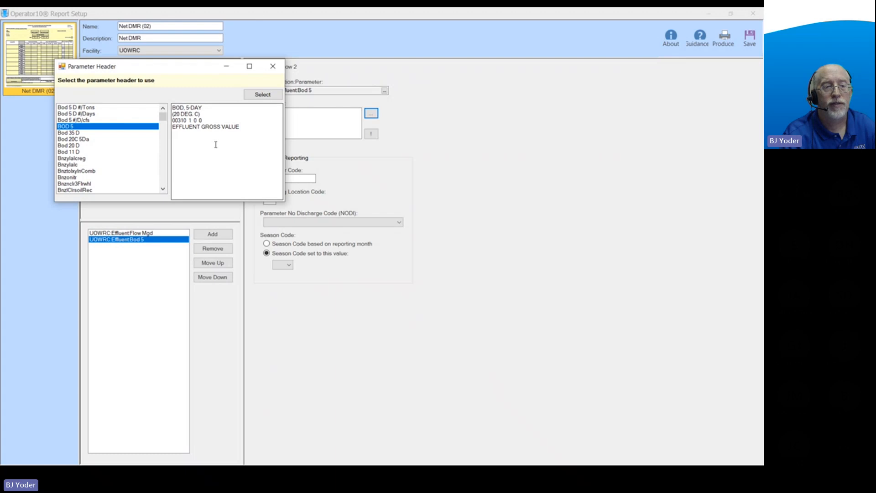
{"action": "left_click", "coordinate": [263, 96]}
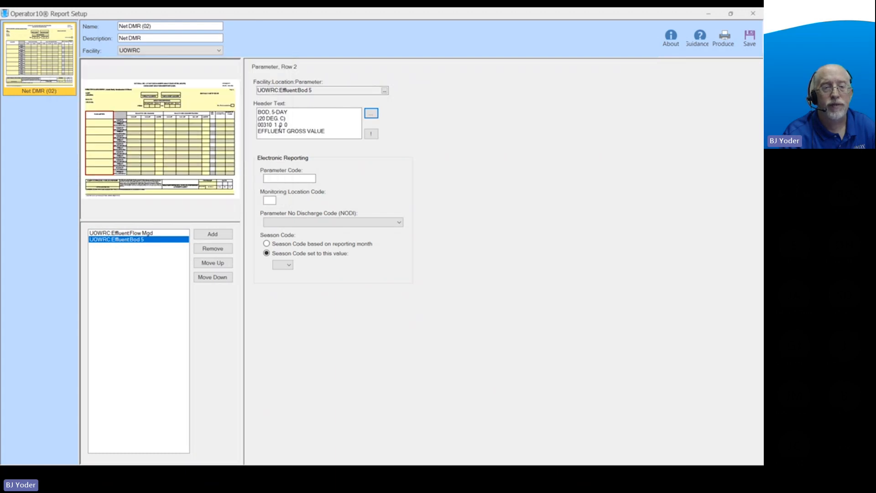
{"action": "left_click", "coordinate": [281, 177]}
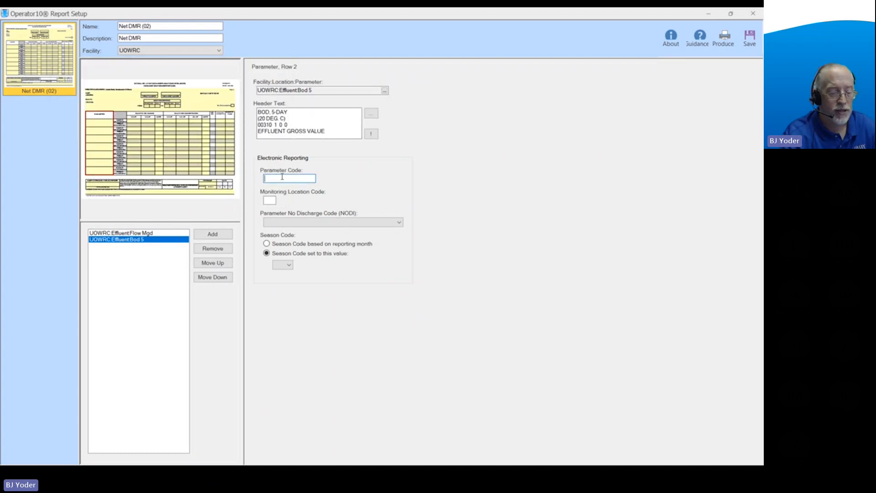
{"action": "type", "text": "00310"}
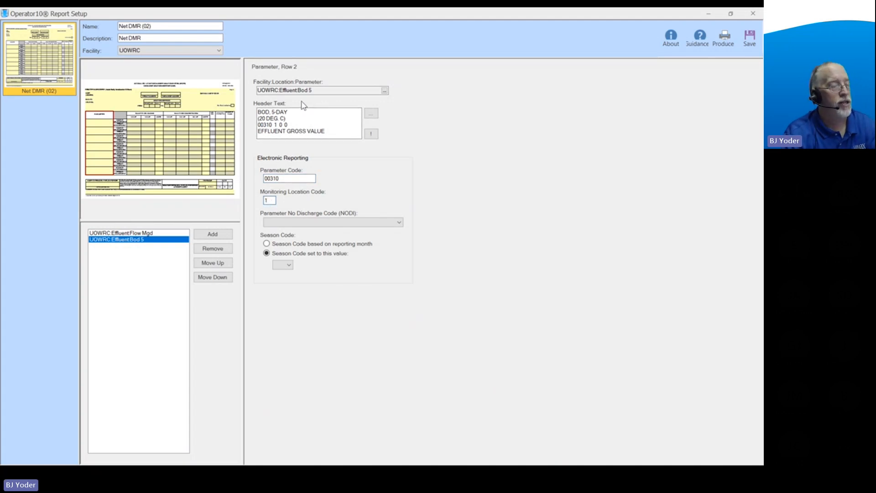
- Set Bod 5's value column 1 to Max Weekly Avg (Sat Rule) as lbs/day loading, with a WKLY AVG permit type
{"action": "left_click", "coordinate": [132, 150]}
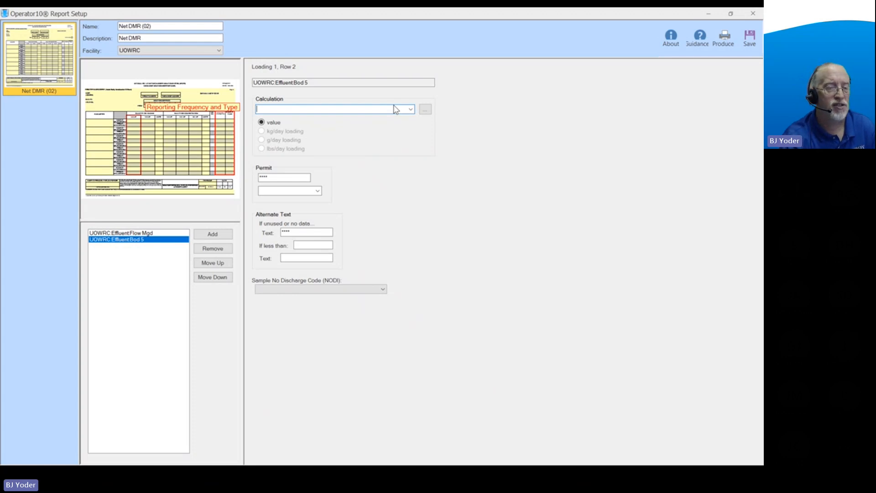
{"action": "left_click", "coordinate": [410, 109]}
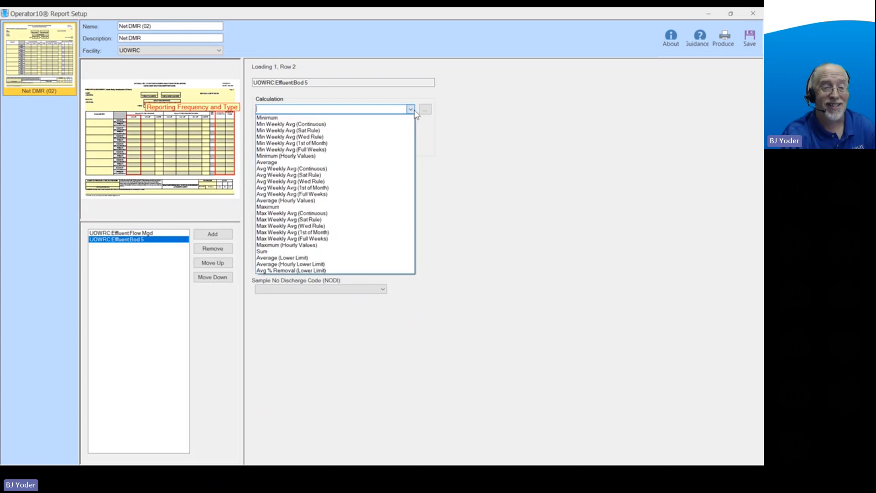
{"action": "left_click", "coordinate": [336, 221]}
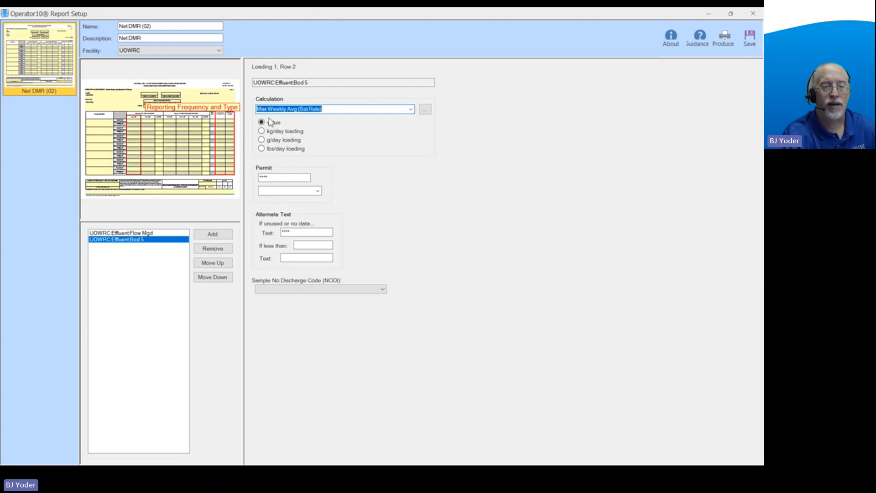
{"action": "left_click", "coordinate": [262, 150]}
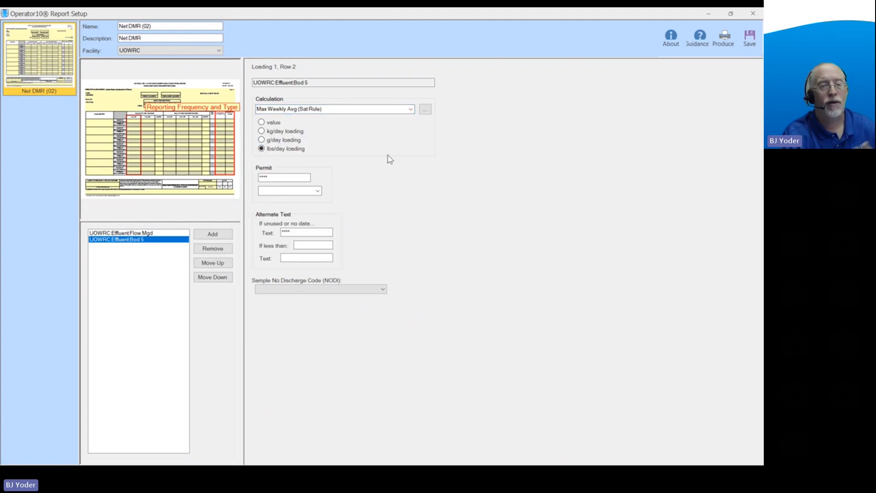
{"action": "left_click", "coordinate": [285, 178]}
{"action": "left_click", "coordinate": [317, 192]}
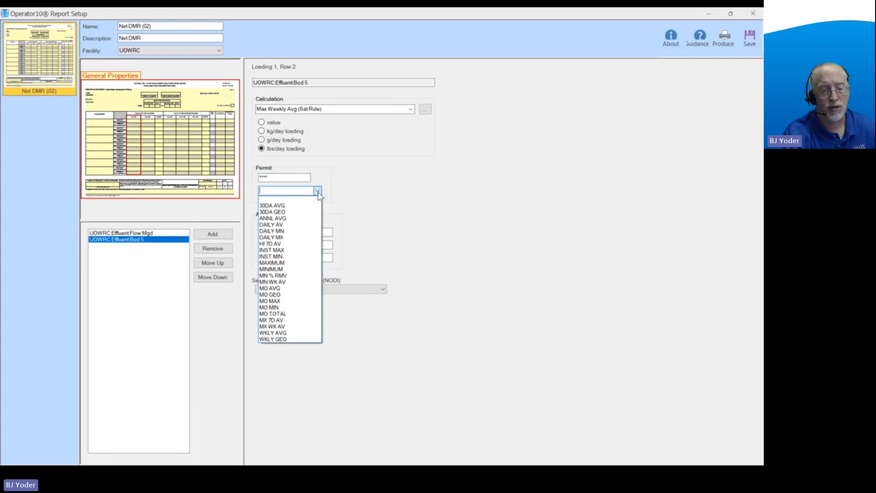
{"action": "left_click", "coordinate": [294, 333]}
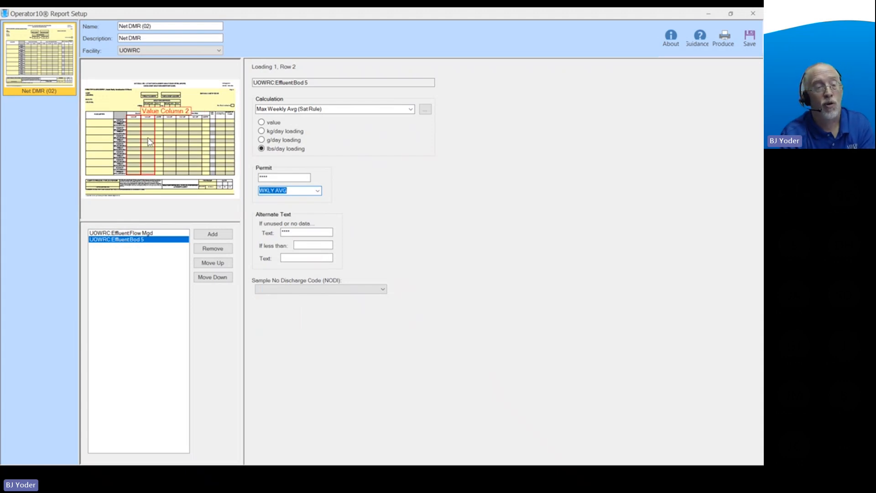
- Check the BOD limits in the DMR copy of record and clear the calculation from Bod 5's Loading 1 column
{"action": "left_click", "coordinate": [194, 138]}
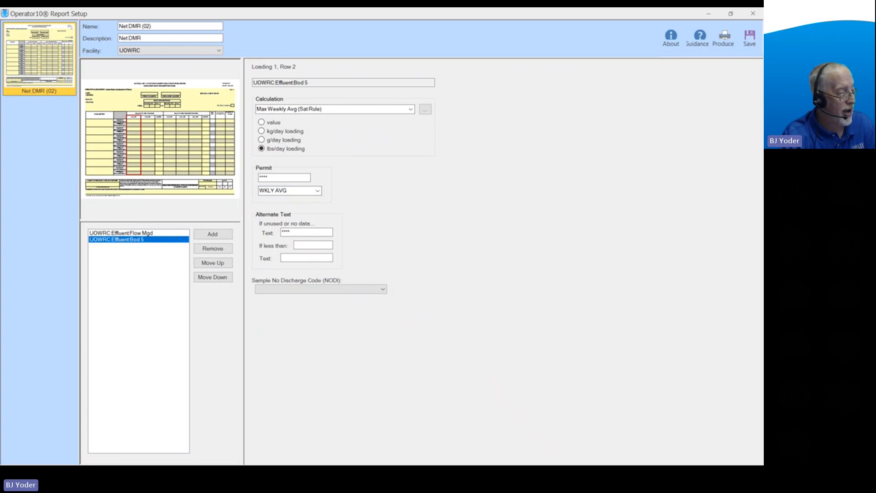
{"action": "left_click", "coordinate": [708, 14]}
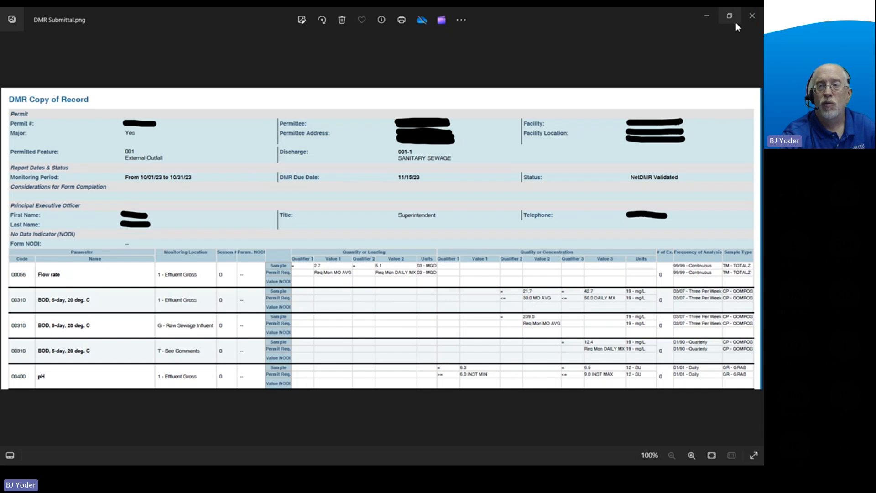
{"action": "left_click", "coordinate": [705, 17]}
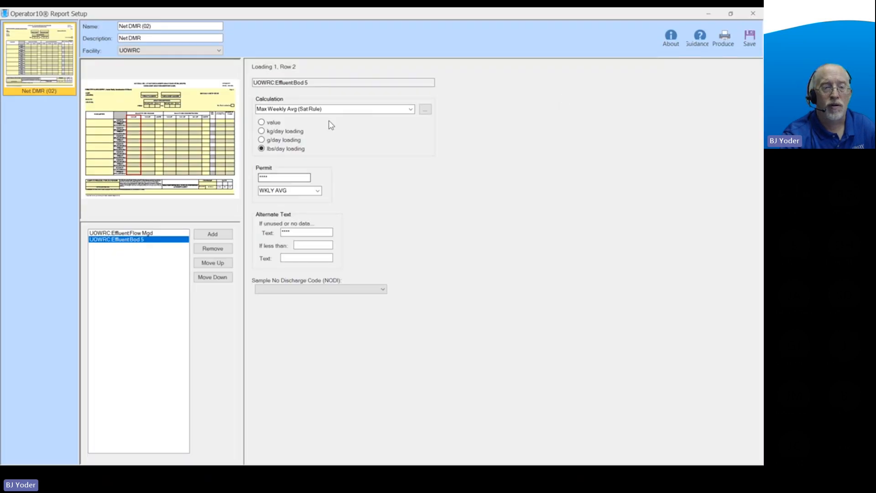
{"action": "left_click", "coordinate": [313, 109]}
{"action": "key", "text": "Delete"}
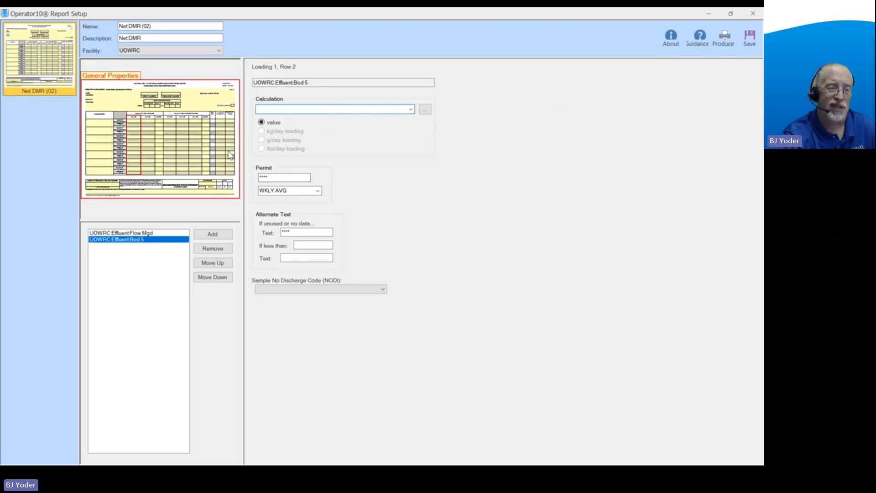
- Set Bod 5's Concentration 2 column to the Average calculation with a permit limit of 30 and a MO AVG permit type
{"action": "left_click", "coordinate": [179, 158]}
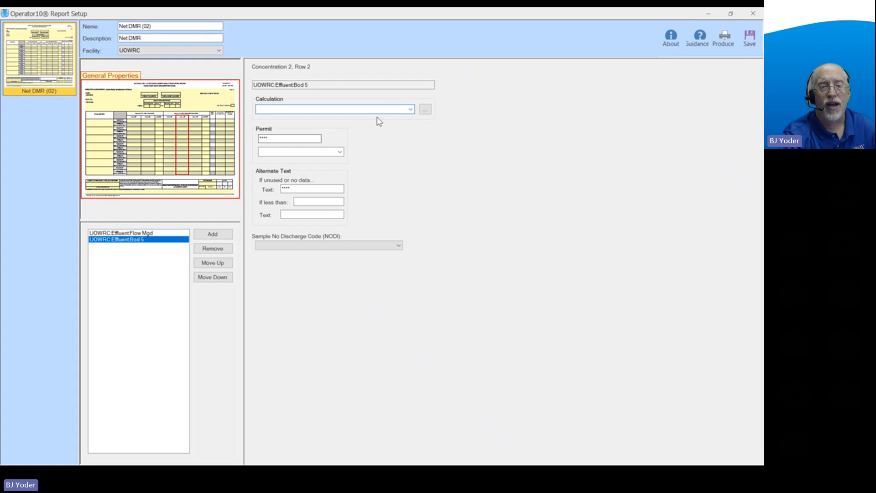
{"action": "left_click", "coordinate": [411, 109]}
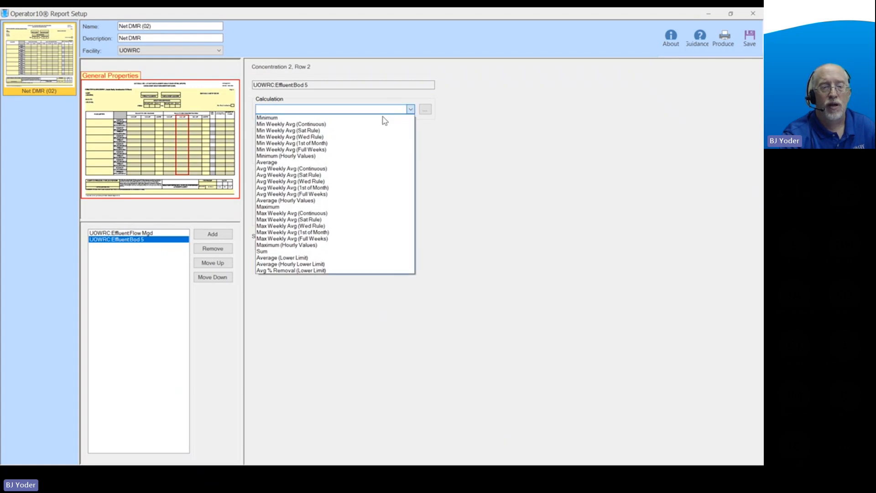
{"action": "left_click", "coordinate": [302, 163]}
{"action": "double_click", "coordinate": [285, 140]}
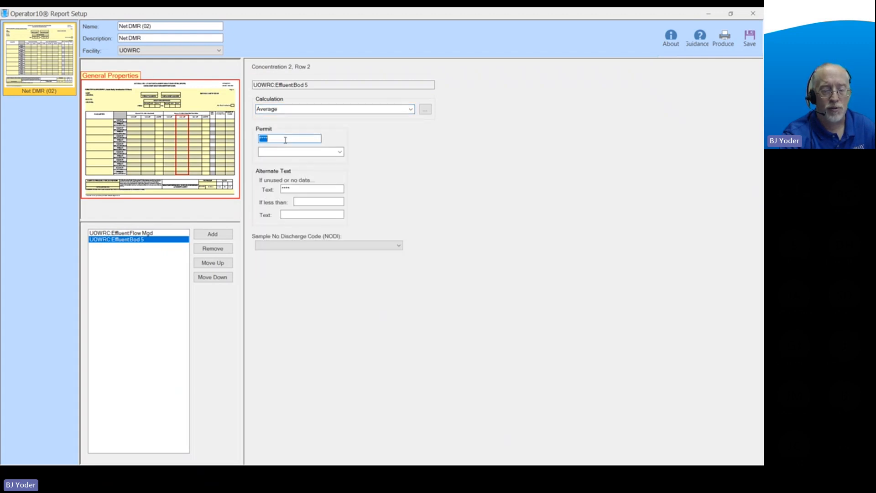
{"action": "type", "text": "0"}
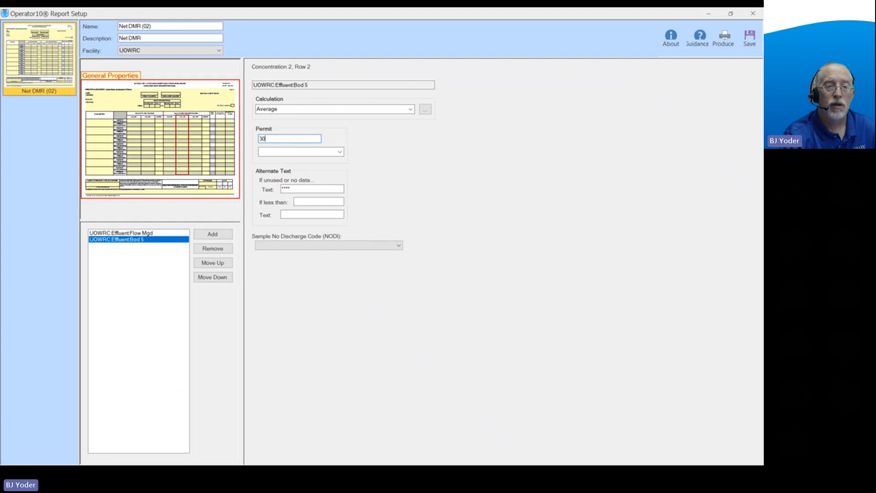
{"action": "left_click", "coordinate": [339, 151]}
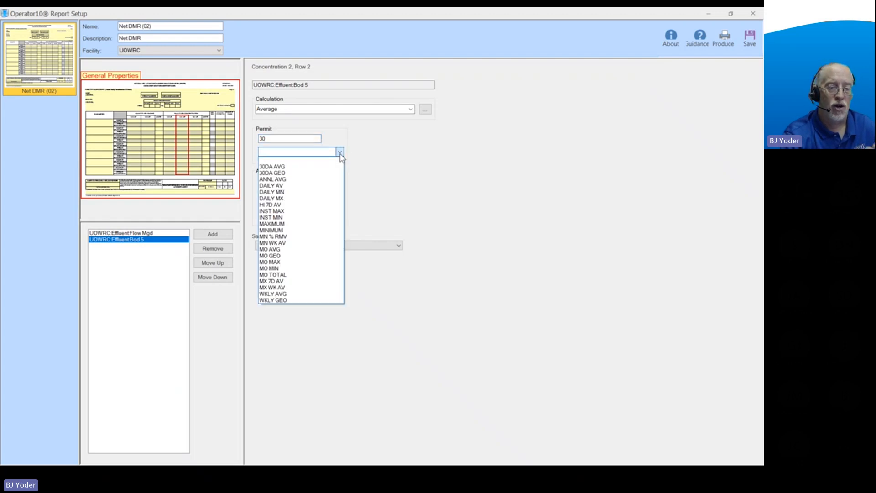
{"action": "left_click", "coordinate": [287, 249]}
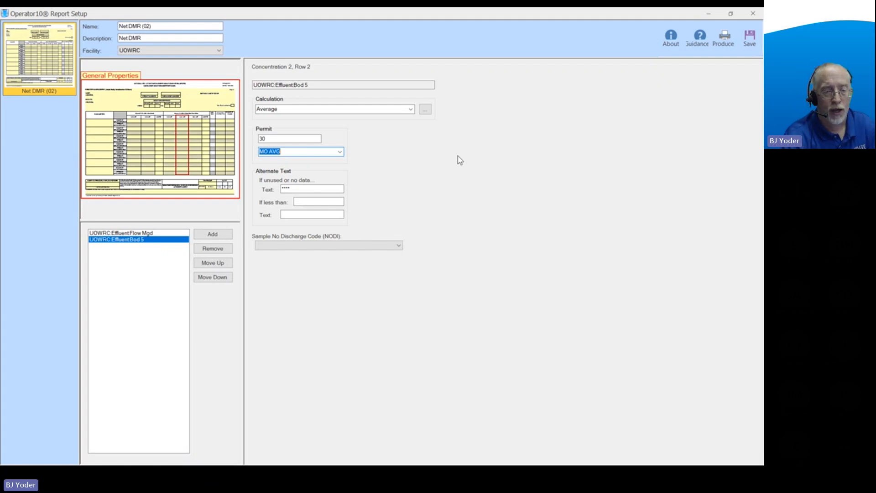
- Set Bod 5's Concentration 3 column to the Maximum calculation with a permit limit of 50 and a DAILY MX permit type
{"action": "left_click", "coordinate": [195, 142]}
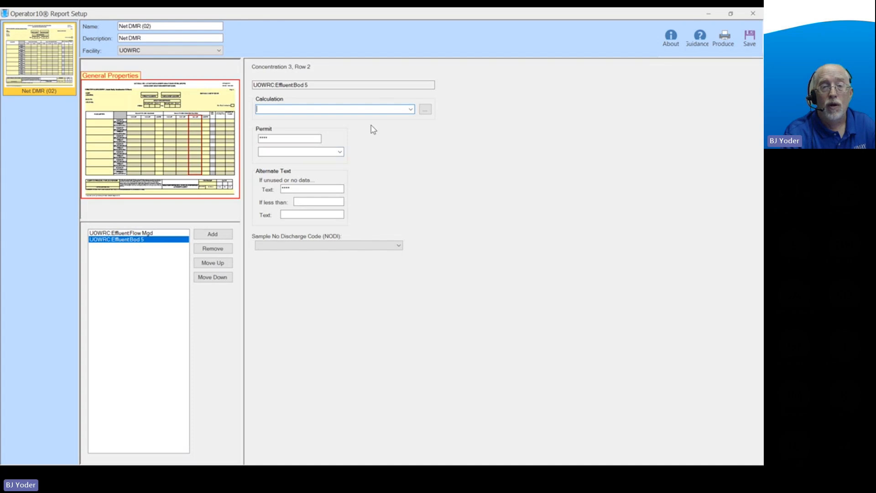
{"action": "left_click", "coordinate": [410, 110]}
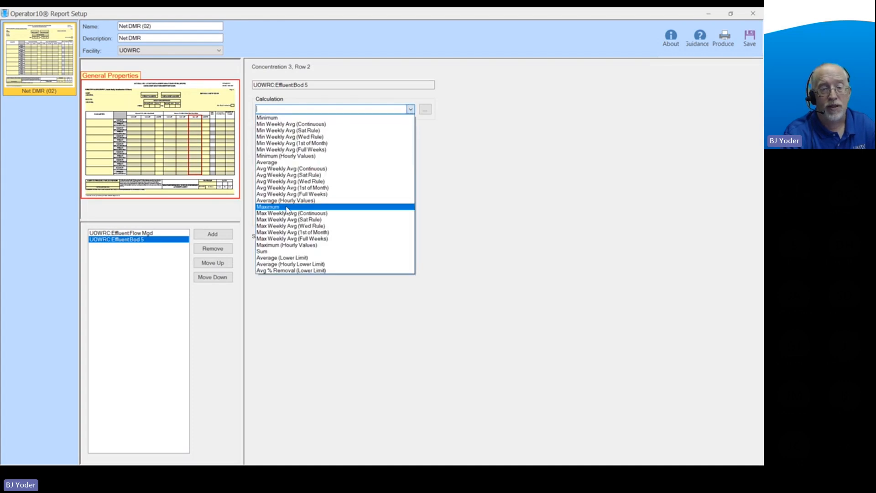
{"action": "left_click", "coordinate": [287, 207]}
{"action": "double_click", "coordinate": [283, 139]}
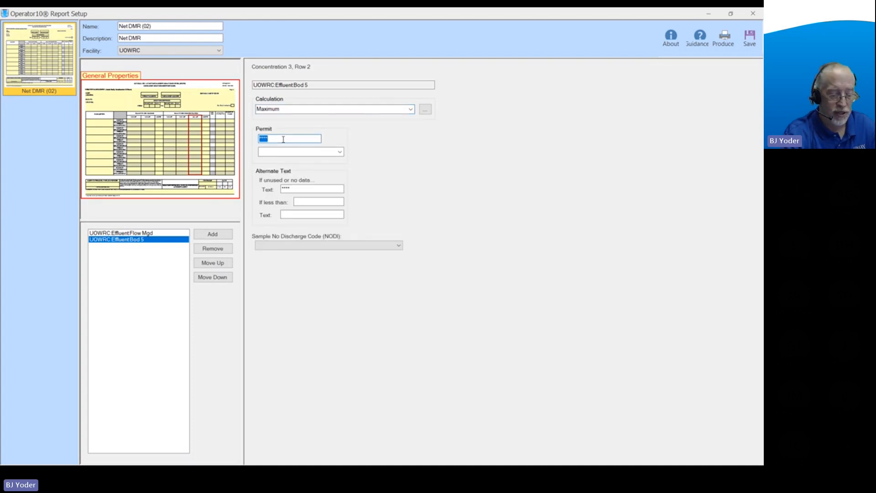
{"action": "type", "text": "50"}
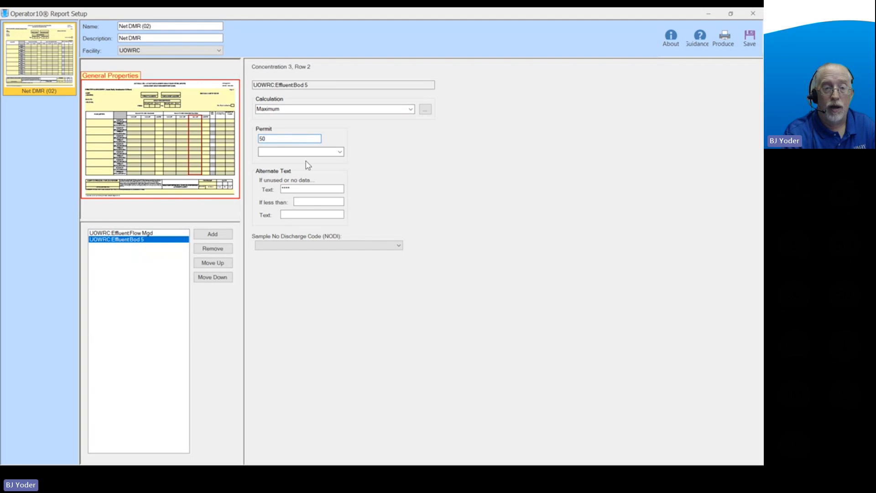
{"action": "left_click", "coordinate": [340, 151]}
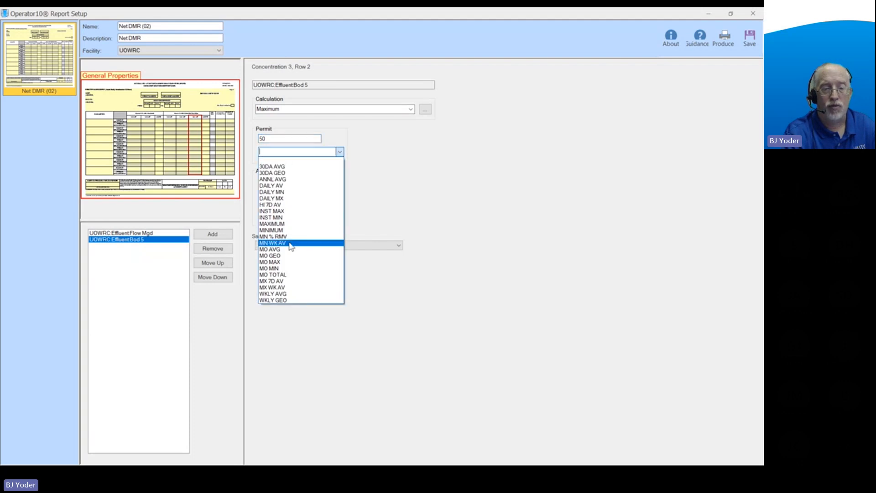
{"action": "left_click", "coordinate": [284, 198]}
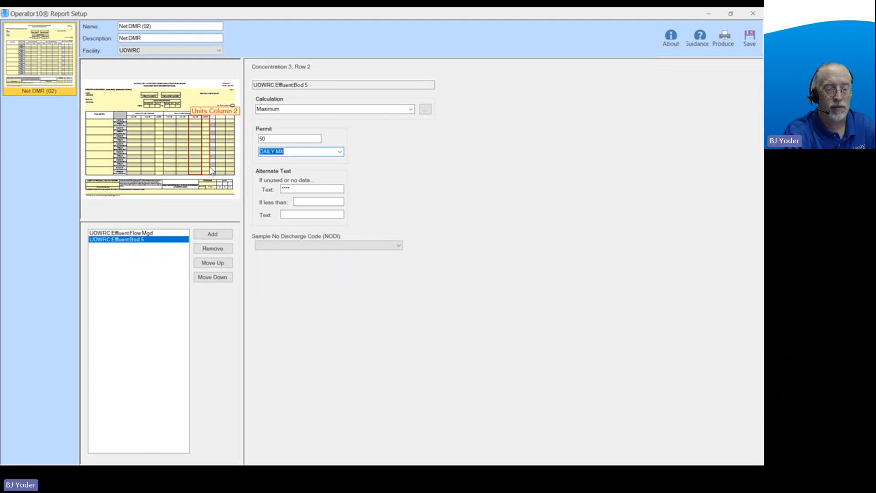
- Set Bod 5's concentration units to mg/L for both the sample measurement and the permit requirement
{"action": "left_click", "coordinate": [206, 166]}
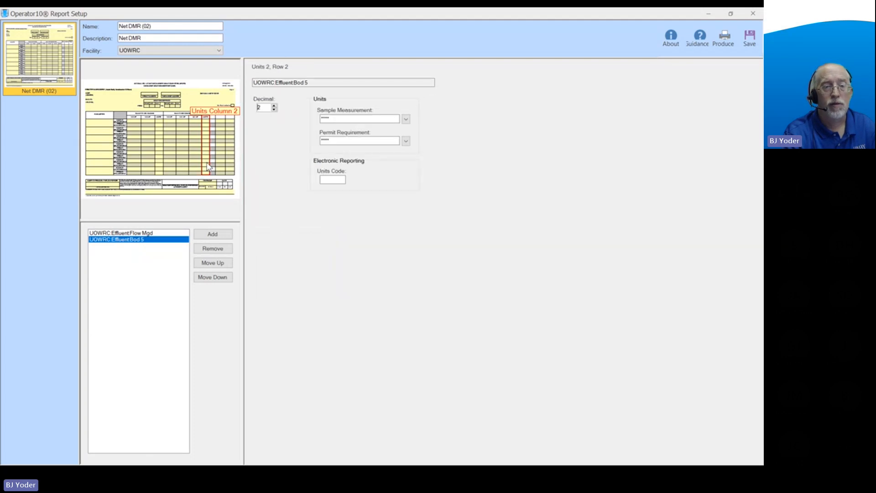
{"action": "left_click", "coordinate": [405, 119]}
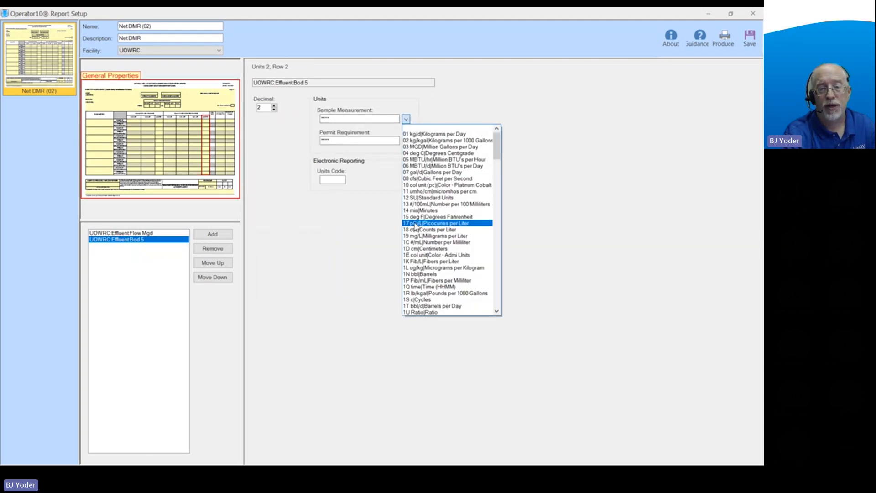
{"action": "left_click", "coordinate": [418, 237]}
{"action": "left_click", "coordinate": [405, 141]}
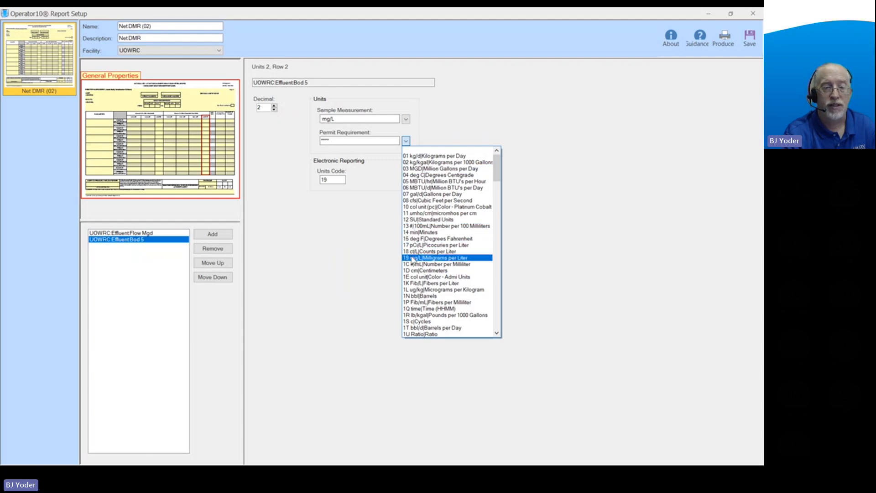
{"action": "left_click", "coordinate": [411, 258]}
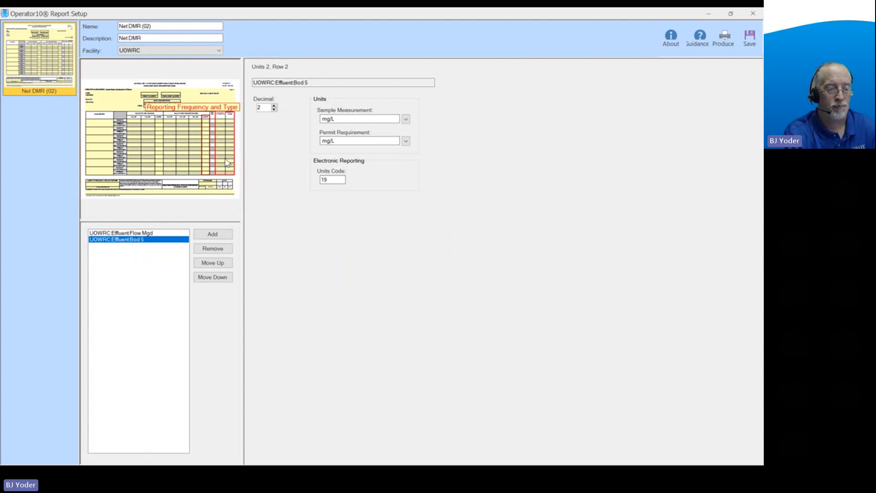
- Check the BOD analysis frequency in the DMR copy of record and set Bod 5's sample measurement frequency to 03/07 Three Per Week
{"action": "left_click", "coordinate": [227, 163]}
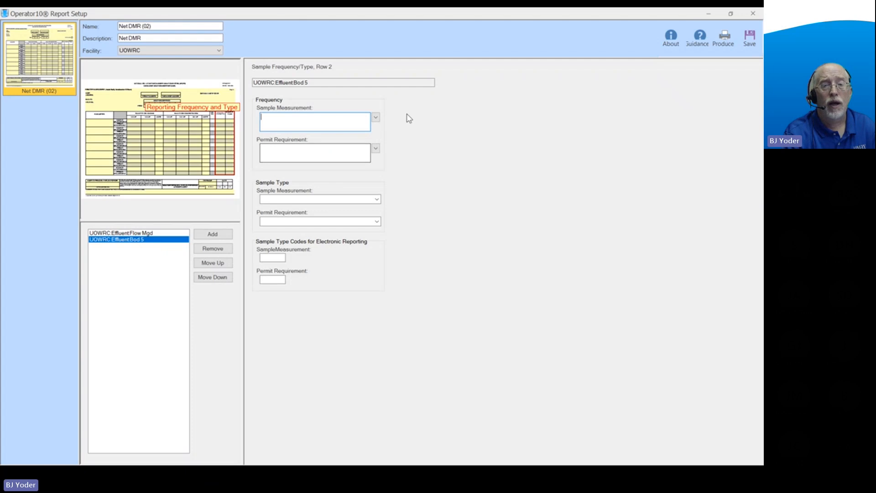
{"action": "left_click", "coordinate": [377, 117]}
{"action": "left_click", "coordinate": [377, 117]}
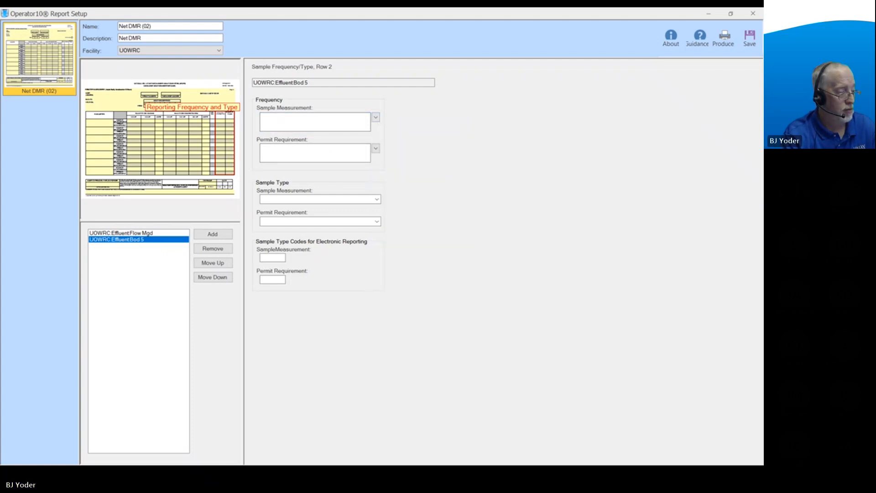
{"action": "left_click", "coordinate": [103, 472]}
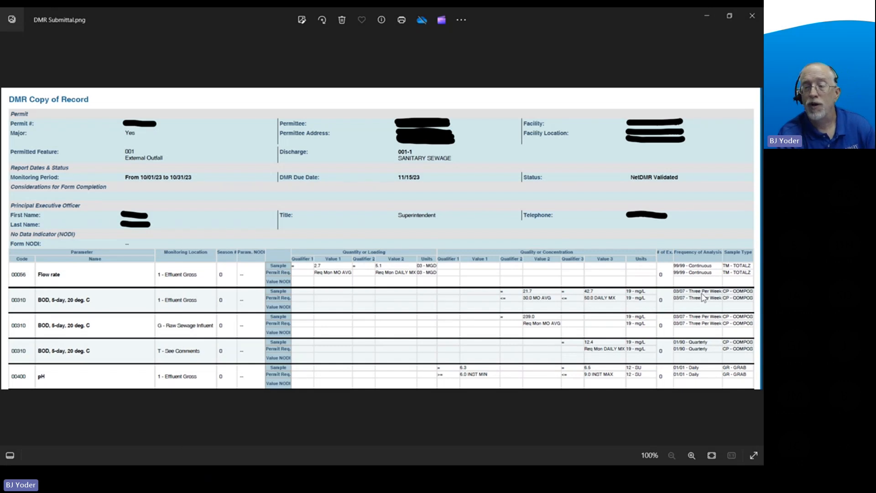
{"action": "left_click", "coordinate": [713, 25]}
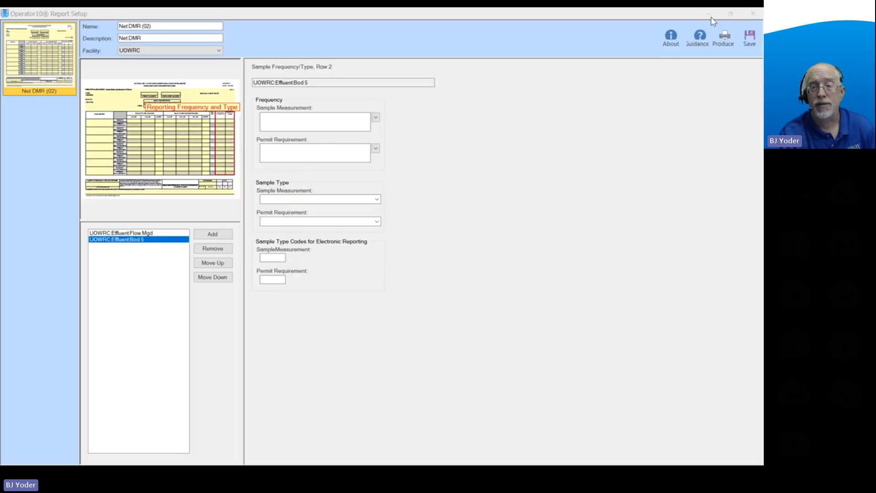
{"action": "left_click", "coordinate": [376, 120]}
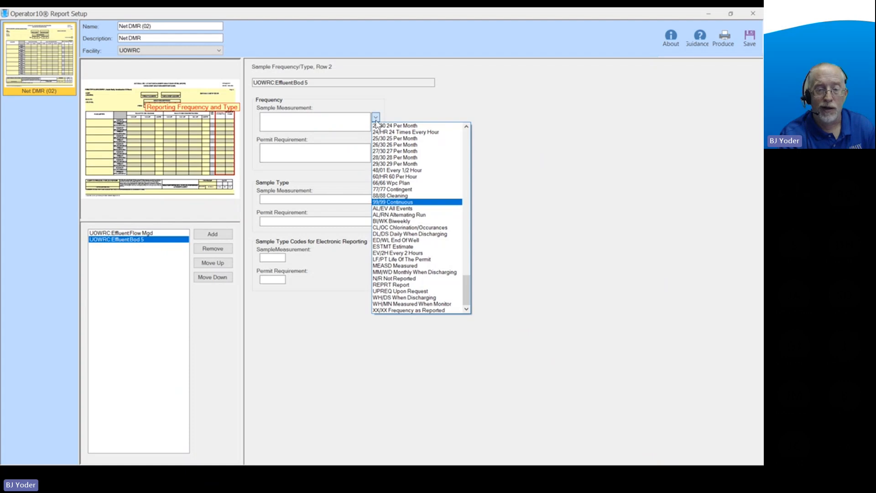
{"action": "scroll", "coordinate": [465, 286], "scroll_direction": "down", "scroll_amount": 5}
{"action": "left_click_drag", "start_coordinate": [465, 286], "coordinate": [466, 208]}
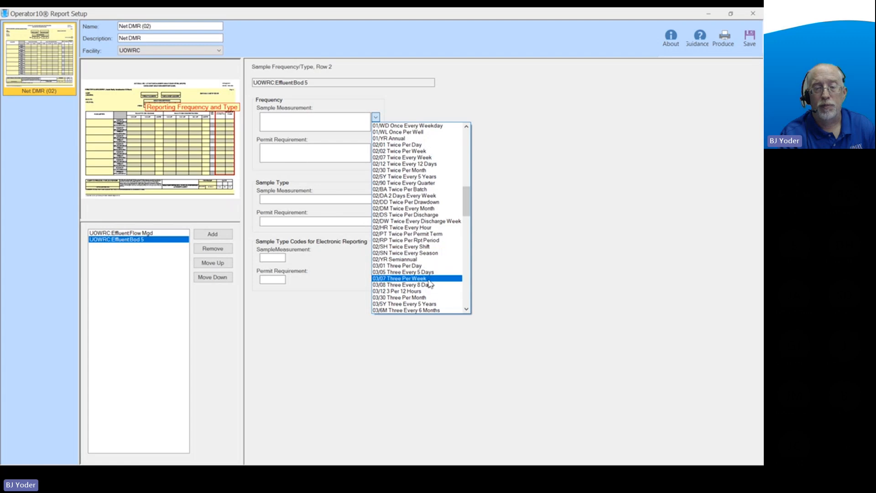
{"action": "left_click", "coordinate": [424, 278]}
{"action": "left_click", "coordinate": [375, 149]}
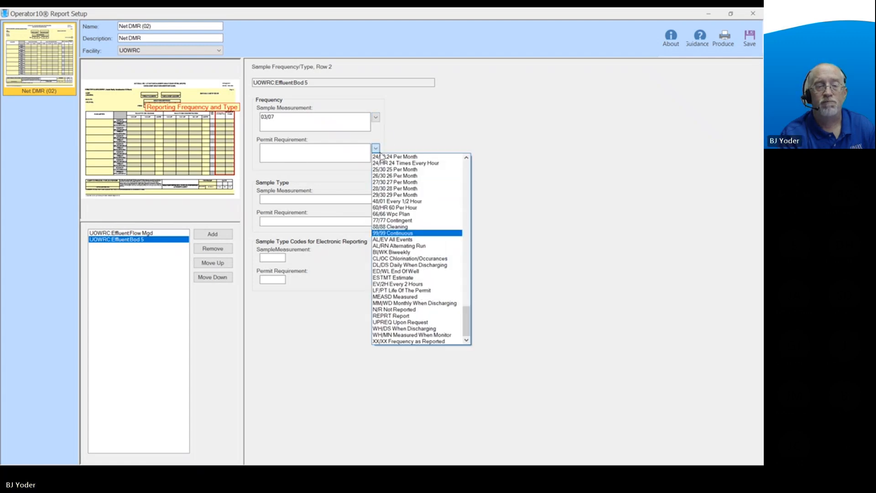
{"action": "left_click_drag", "start_coordinate": [466, 318], "coordinate": [460, 257]}
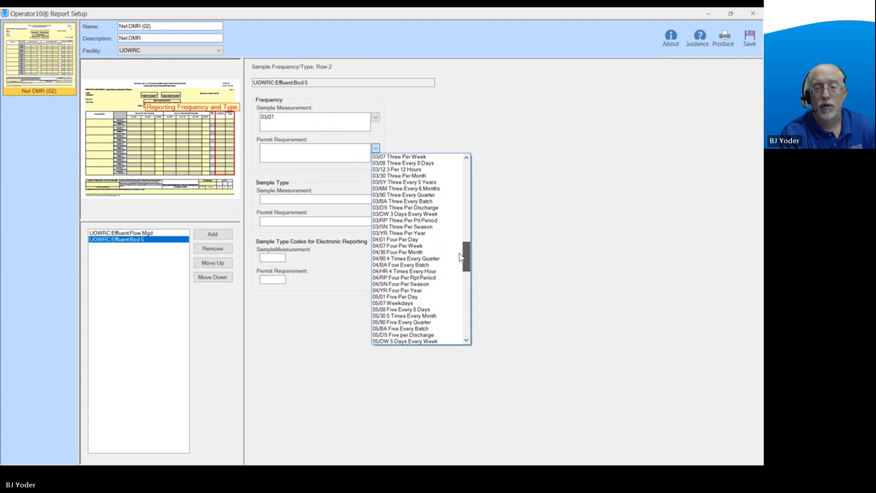
{"action": "left_click", "coordinate": [437, 245]}
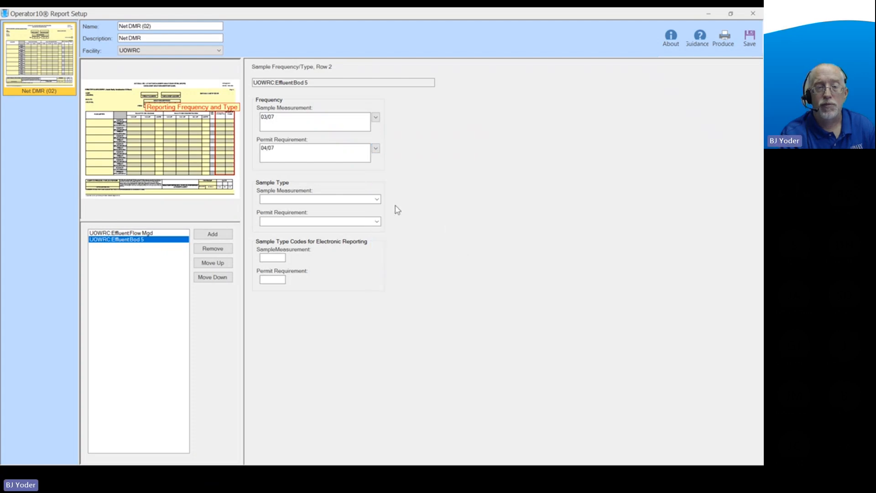
- Set Bod 5's permit requirement frequency to 03/07 Three Per Week
{"action": "left_click", "coordinate": [375, 147]}
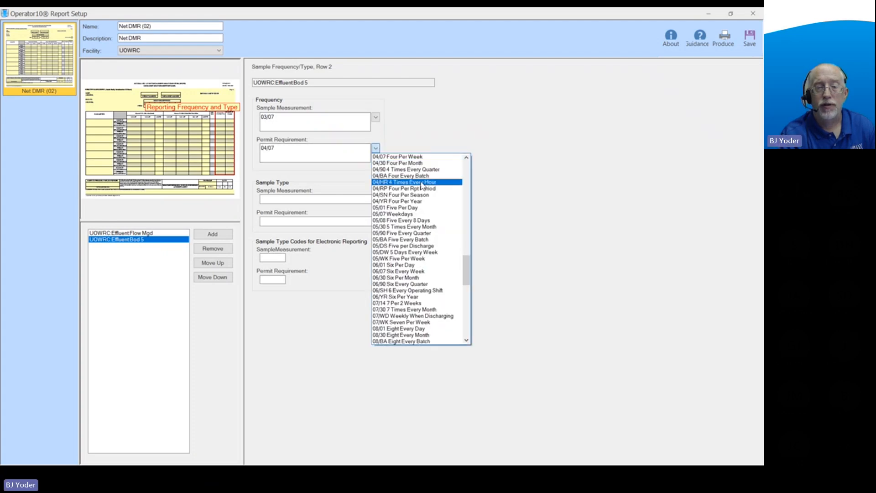
{"action": "left_click", "coordinate": [466, 158]}
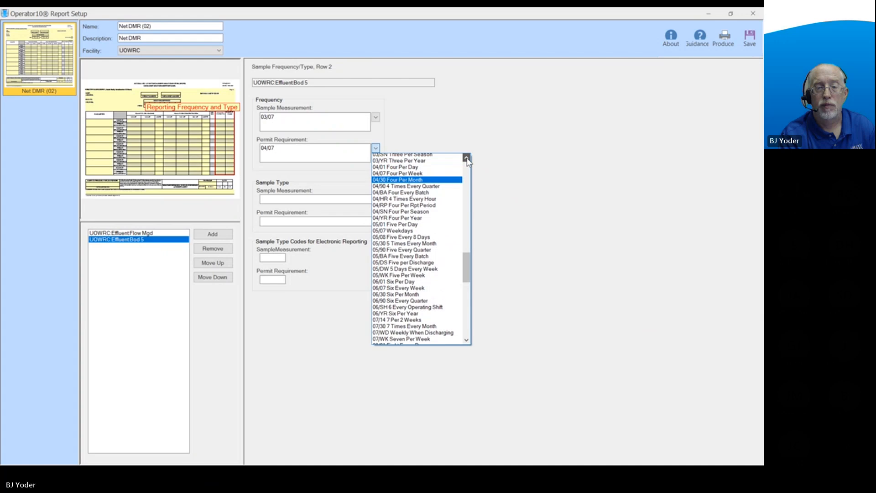
{"action": "left_click", "coordinate": [466, 158]}
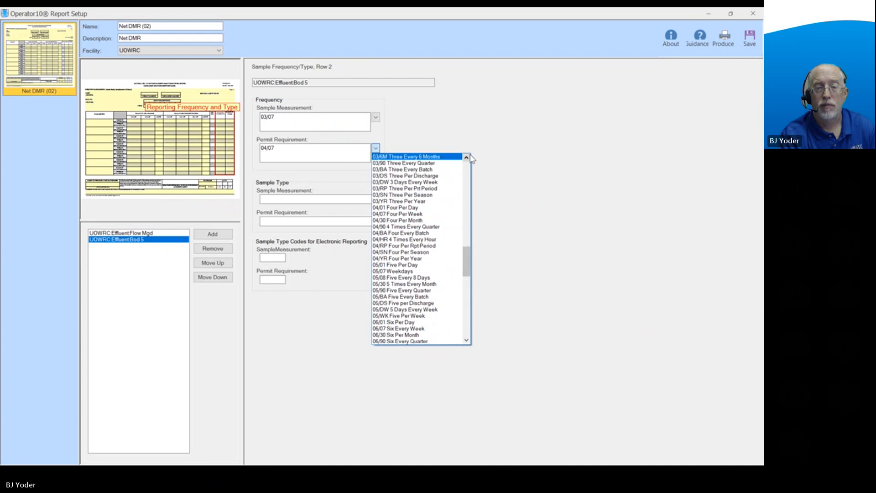
{"action": "left_click", "coordinate": [466, 159]}
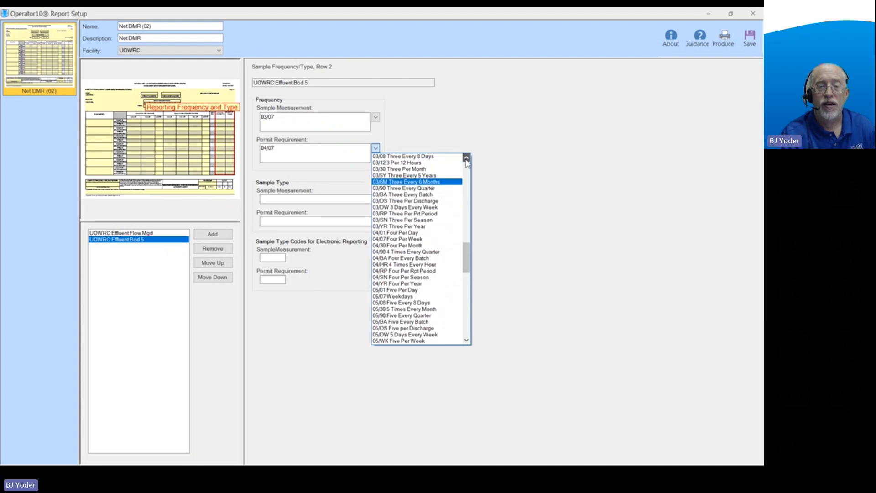
{"action": "left_click", "coordinate": [466, 158]}
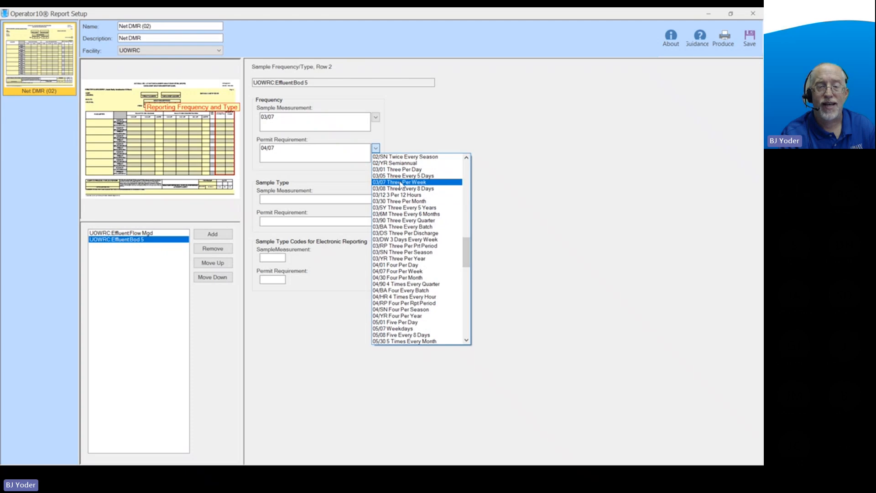
{"action": "left_click", "coordinate": [400, 183]}
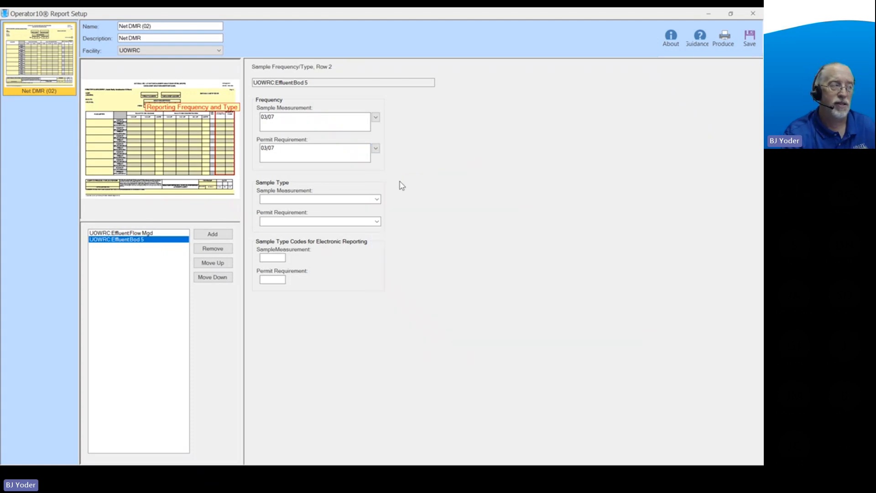
- Set Bod 5's sample type to 24 COMP24 for both the sample measurement and the permit requirement, and save the report
{"action": "left_click", "coordinate": [376, 200]}
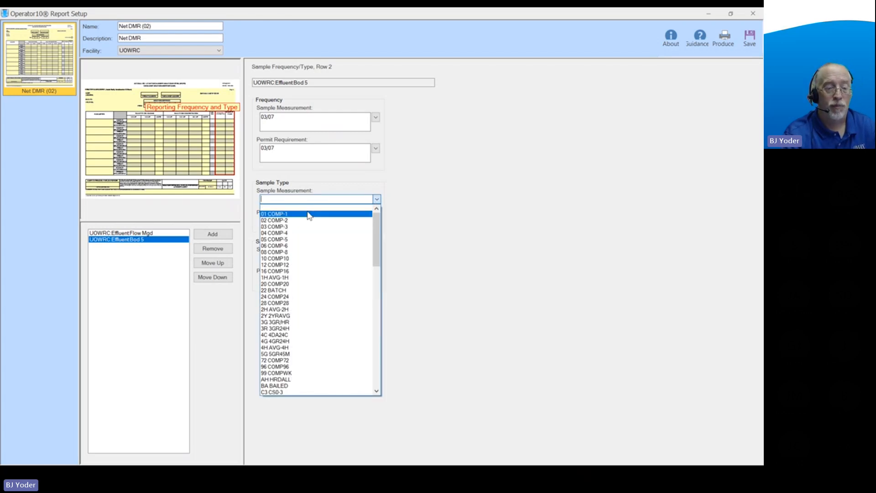
{"action": "left_click", "coordinate": [291, 297]}
{"action": "left_click", "coordinate": [377, 221]}
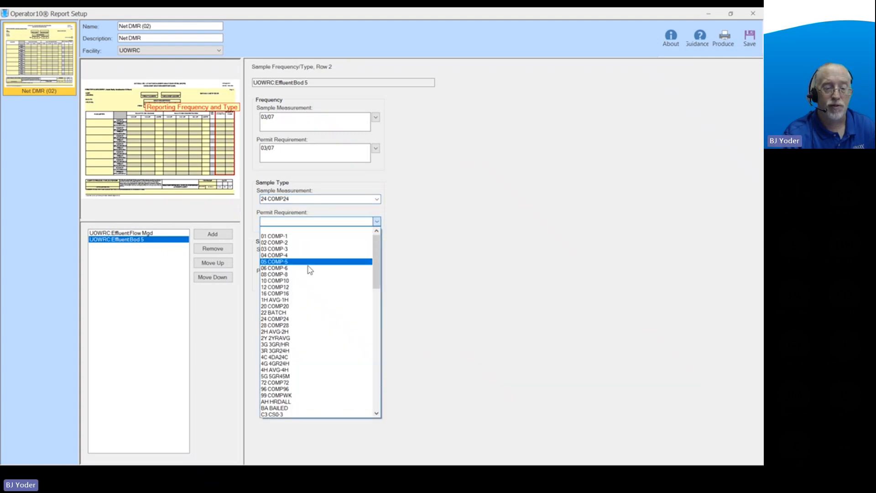
{"action": "left_click", "coordinate": [285, 319]}
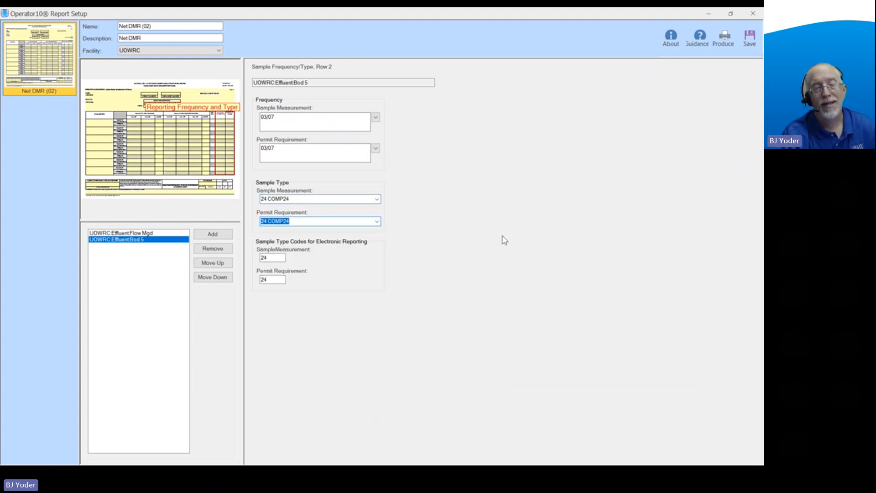
{"action": "left_click", "coordinate": [749, 38]}
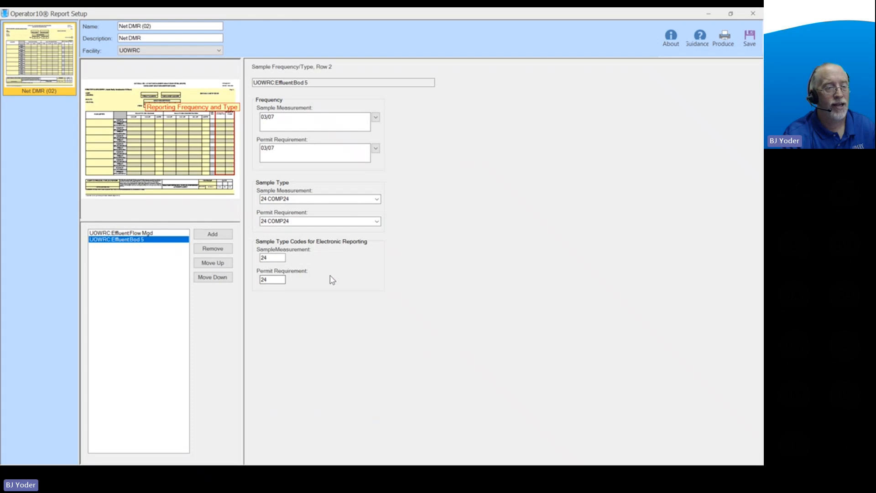
- Review Bod 5's second concentration and parameter settings, save the Net DMR (02) report and close its setup
{"action": "left_click", "coordinate": [182, 164]}
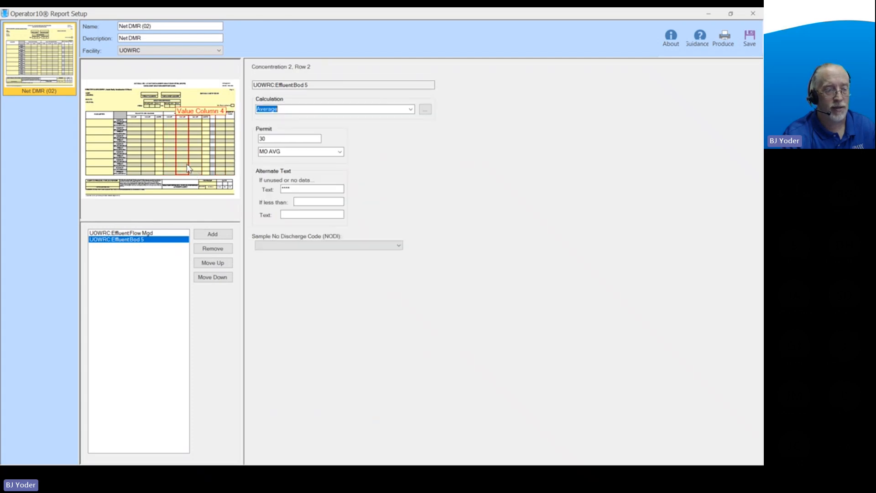
{"action": "left_click", "coordinate": [112, 157]}
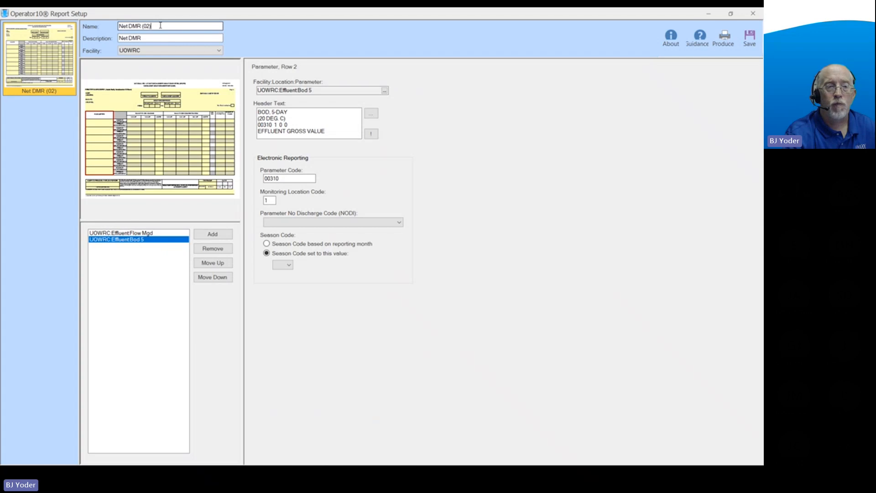
{"action": "left_click_drag", "start_coordinate": [160, 26], "coordinate": [141, 26]}
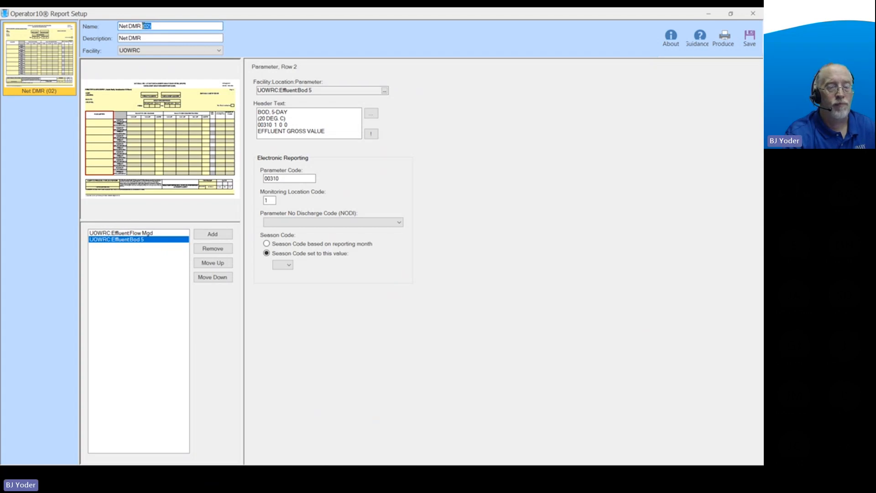
{"action": "left_click", "coordinate": [750, 42]}
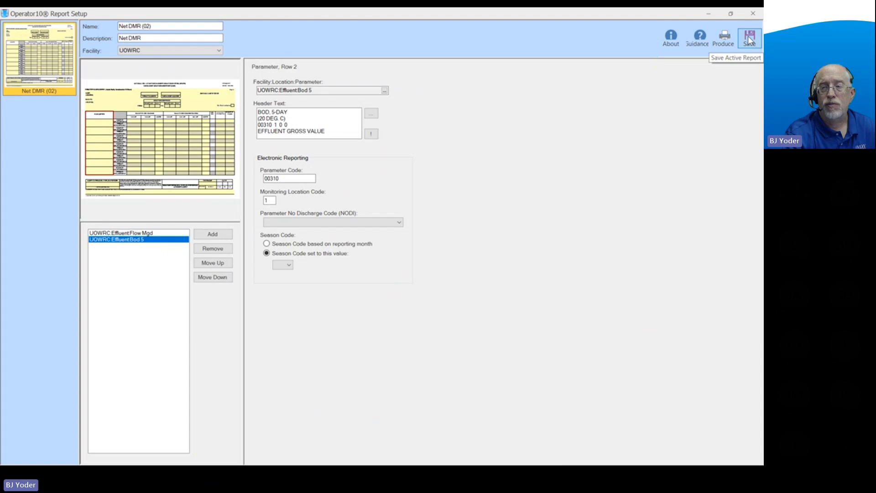
{"action": "left_click", "coordinate": [753, 14]}
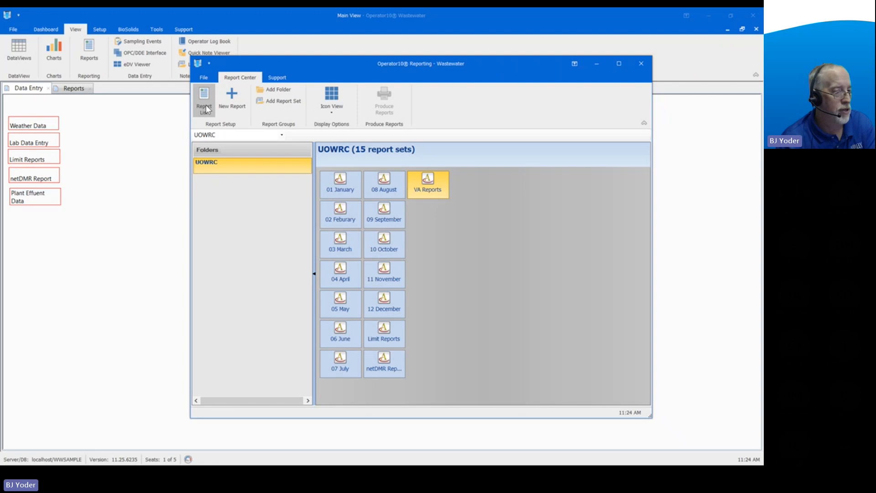
- Filter the report list by the name "net", select Net DMR (02) and view the options for adding or duplicating a report
{"action": "left_click", "coordinate": [205, 108]}
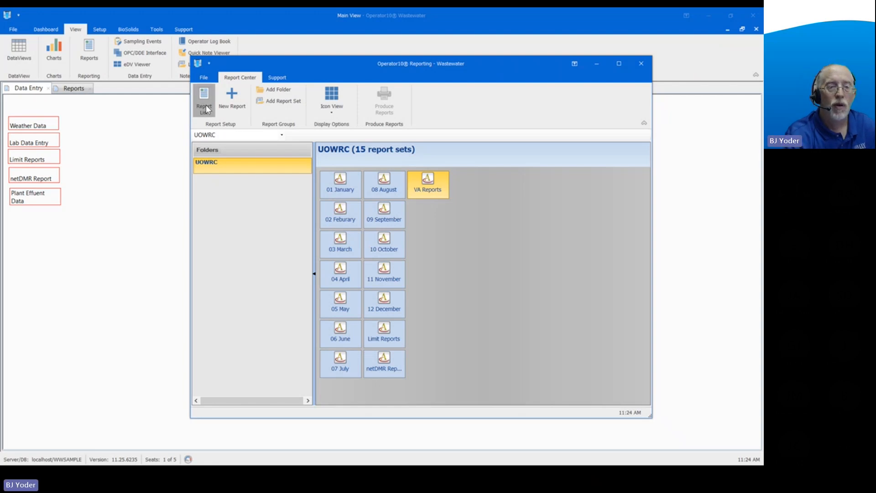
{"action": "left_click", "coordinate": [114, 83]}
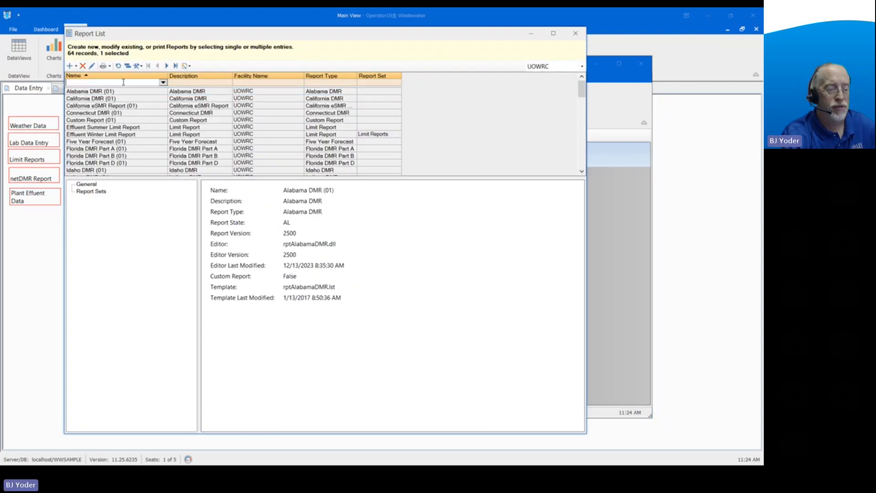
{"action": "type", "text": "net"}
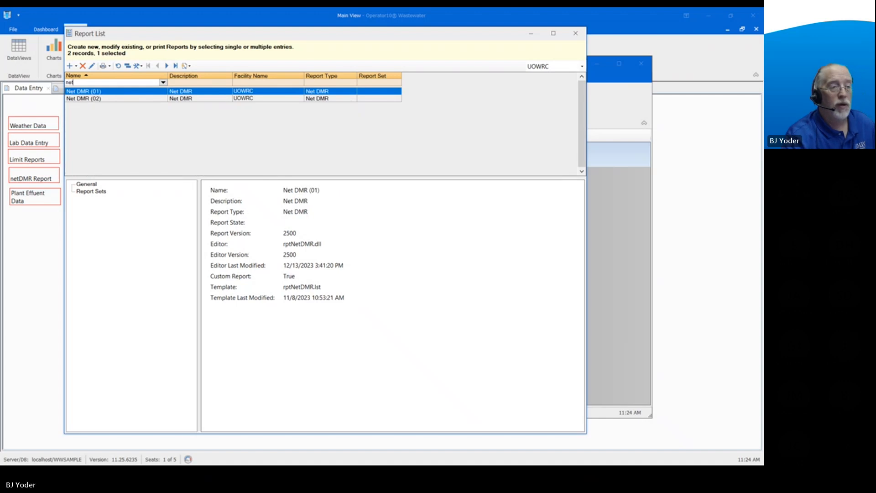
{"action": "left_click", "coordinate": [115, 99]}
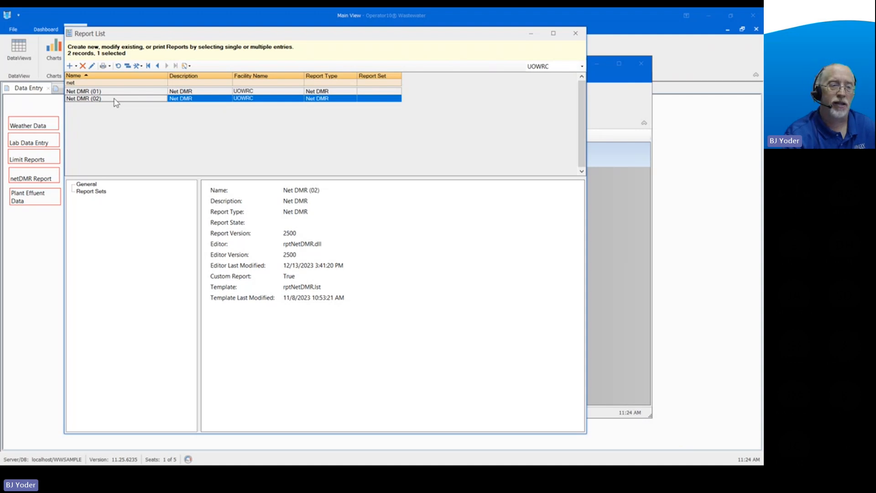
{"action": "left_click", "coordinate": [75, 66]}
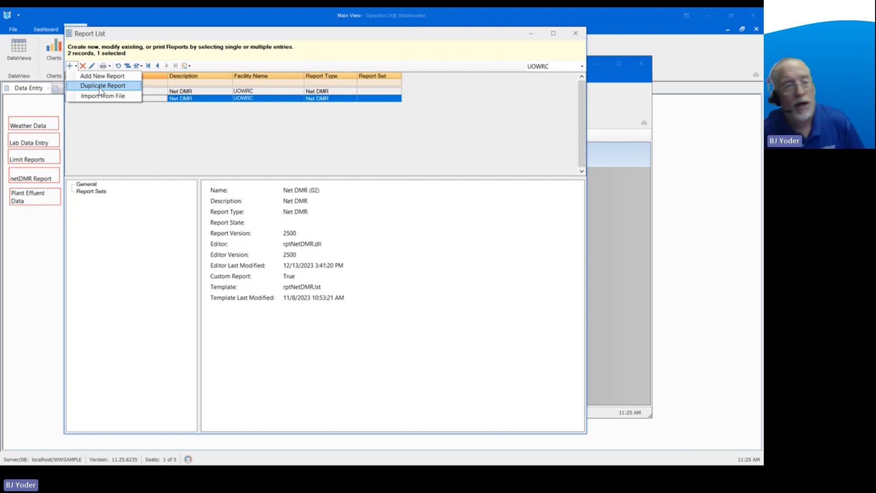
{"action": "left_click", "coordinate": [122, 134]}
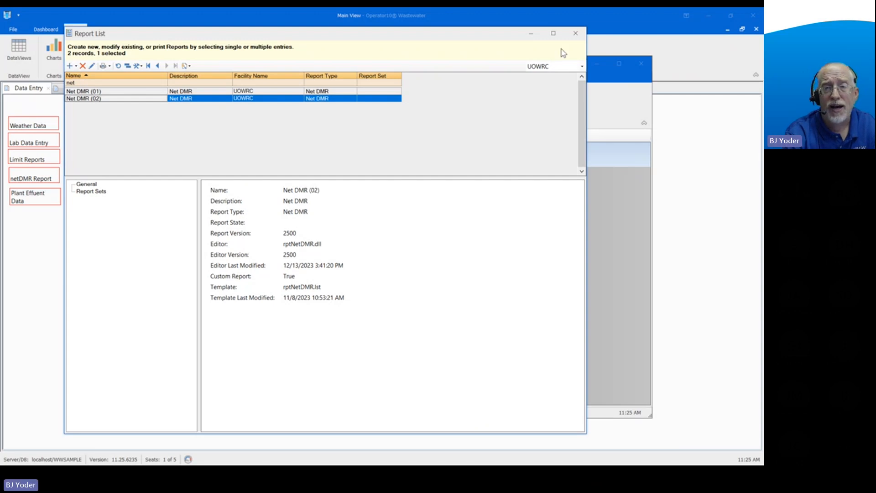
{"action": "left_click", "coordinate": [575, 33]}
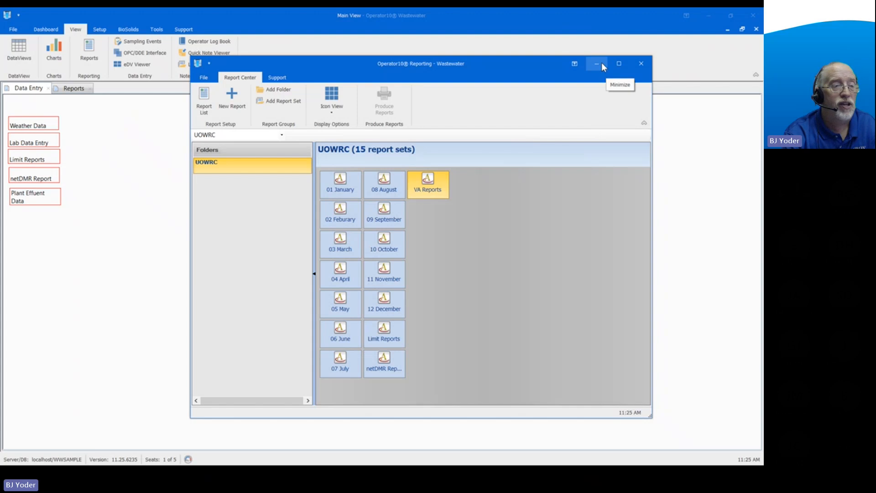
- Show the Reports page of the main view and look over the DMR copy of record in DMR Submittal.png
{"action": "left_click", "coordinate": [133, 165]}
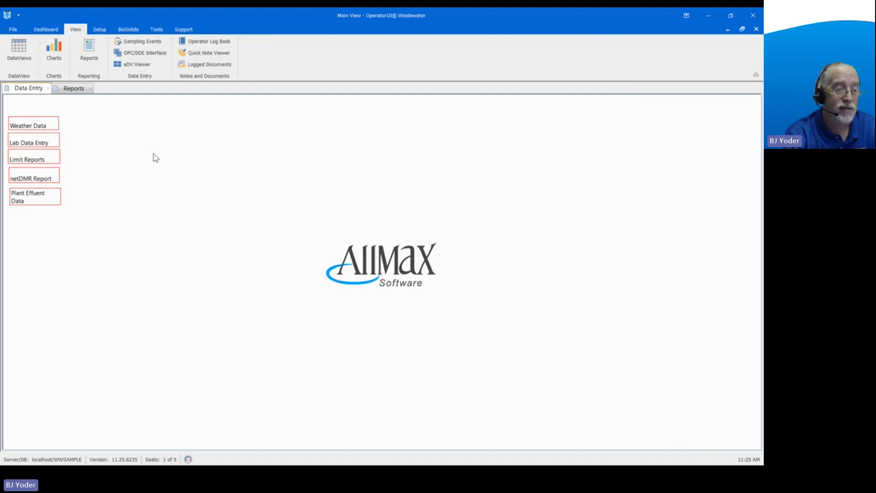
{"action": "left_click", "coordinate": [77, 91]}
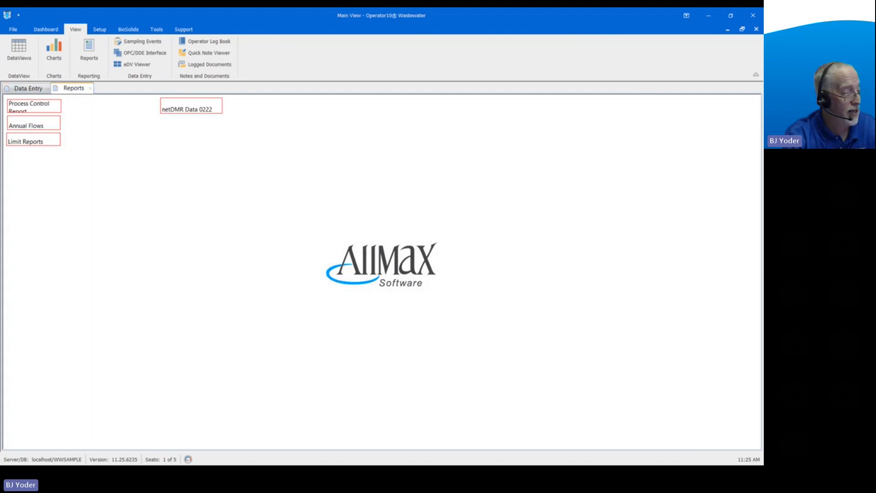
{"action": "left_click", "coordinate": [55, 473]}
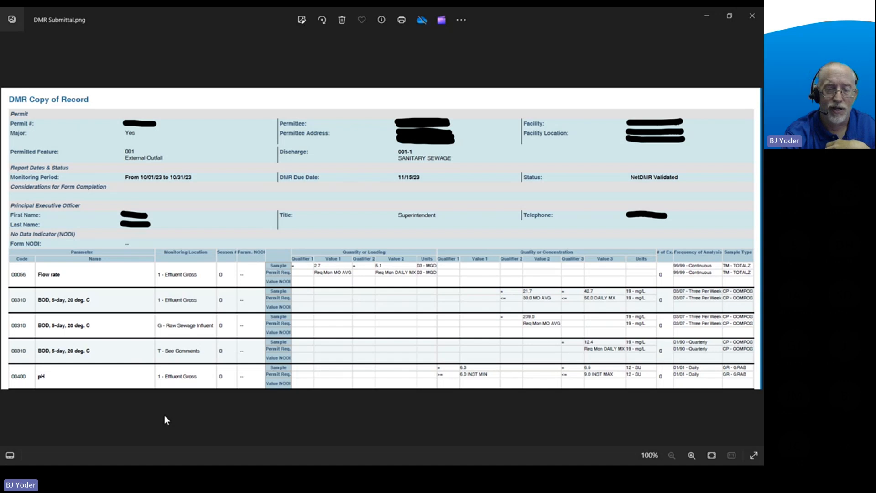
{"action": "left_click", "coordinate": [706, 18]}
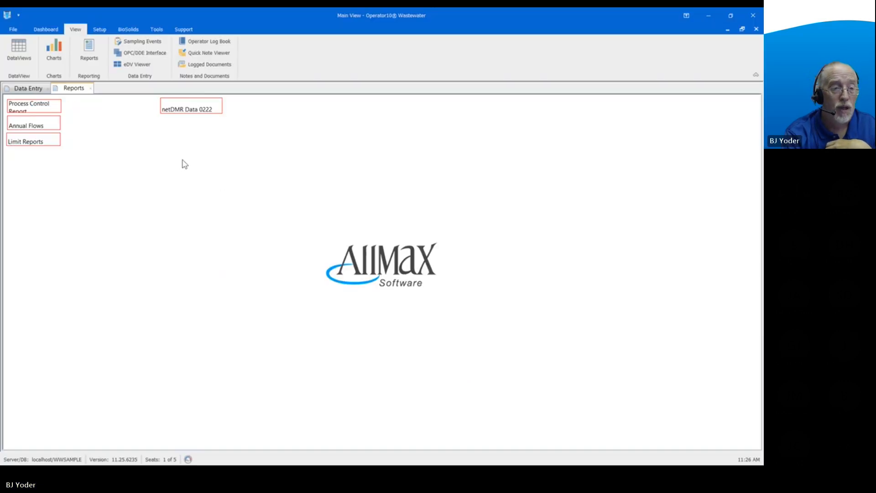
- Open the netDMR Data 0222 DataView from its hotspot, view the full month starting 2/1/2022, and close the DataView
{"action": "right_click", "coordinate": [187, 108]}
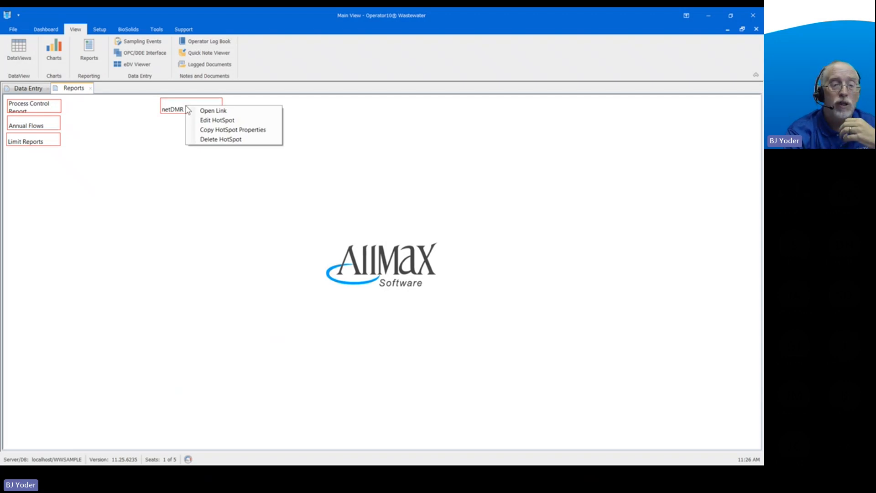
{"action": "left_click", "coordinate": [225, 111]}
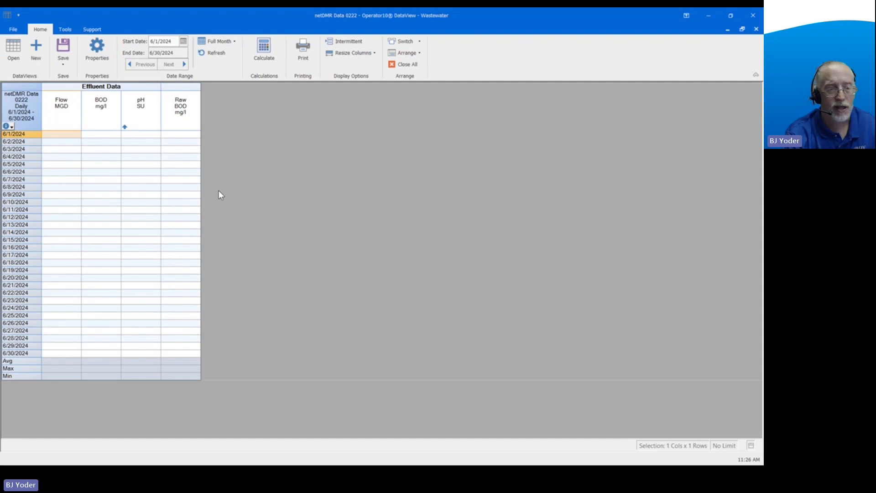
{"action": "left_click", "coordinate": [151, 41]}
{"action": "type", "text": "2"}
{"action": "key", "text": "Right"}
{"action": "key", "text": "Right"}
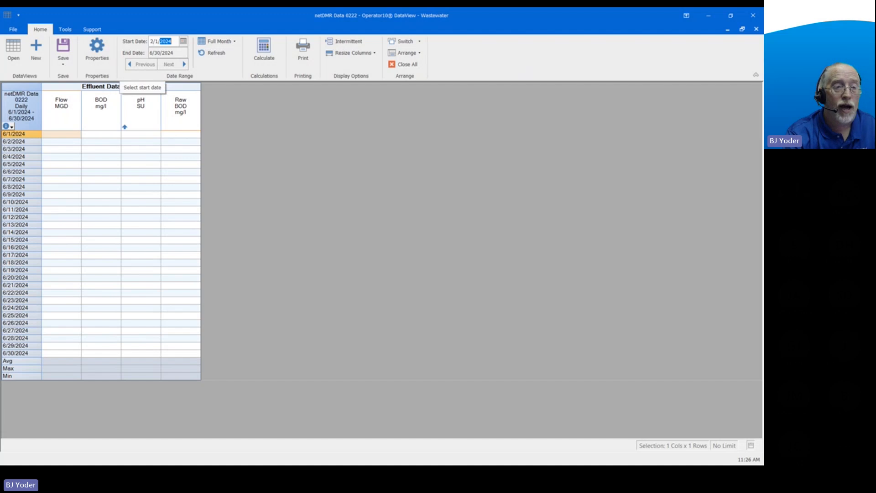
{"action": "type", "text": "2022"}
{"action": "key", "text": "Return"}
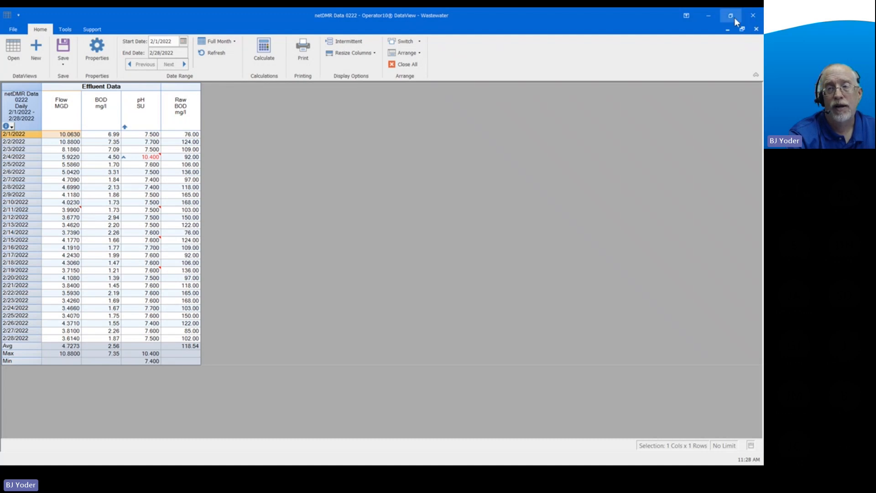
{"action": "left_click", "coordinate": [753, 17]}
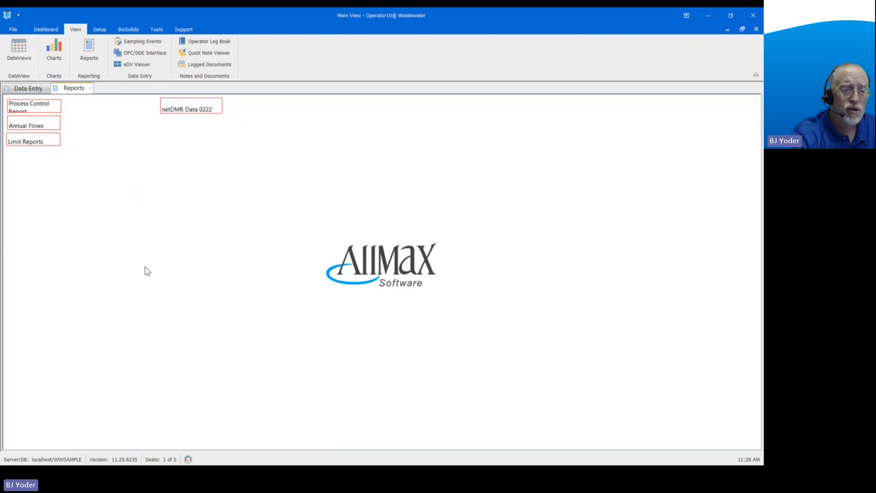
- Start a new report set in the UOWRC folder of the Report Center and name it netDMR
{"action": "left_click", "coordinate": [90, 47]}
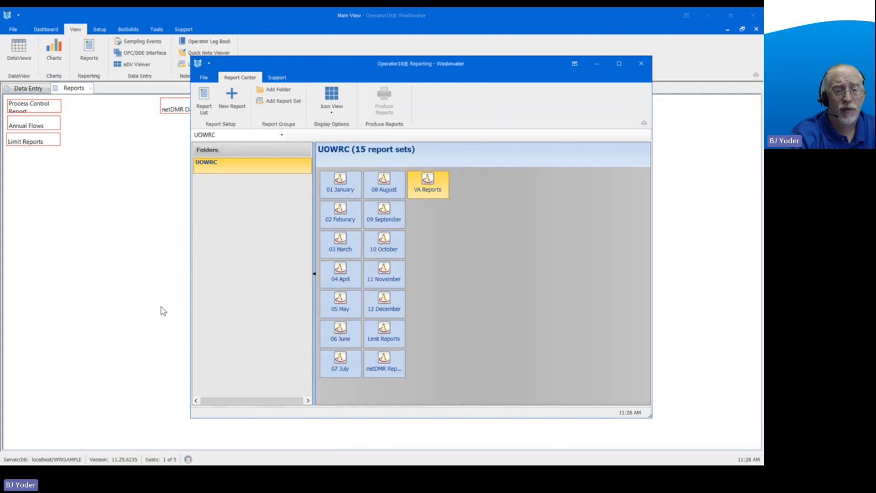
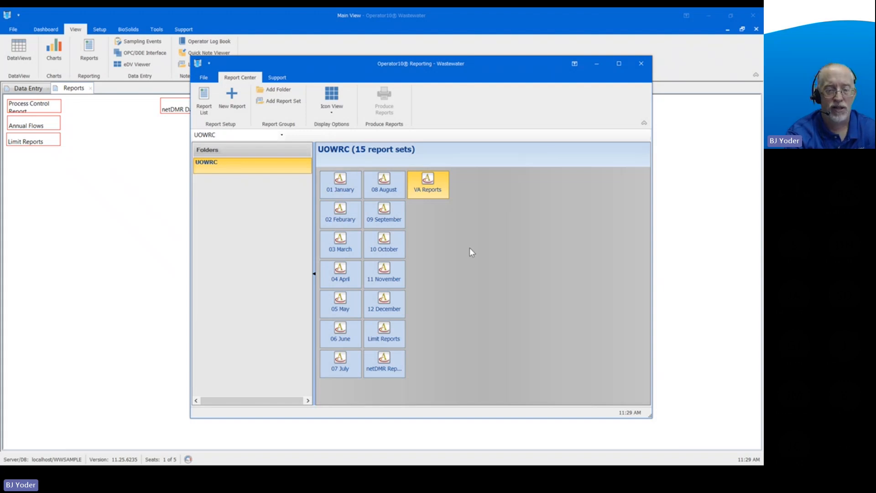
{"action": "right_click", "coordinate": [473, 235]}
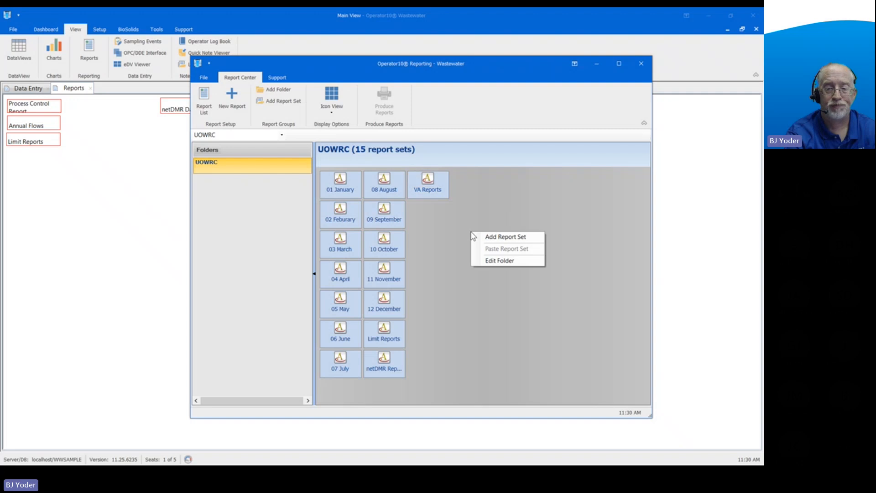
{"action": "left_click", "coordinate": [511, 237]}
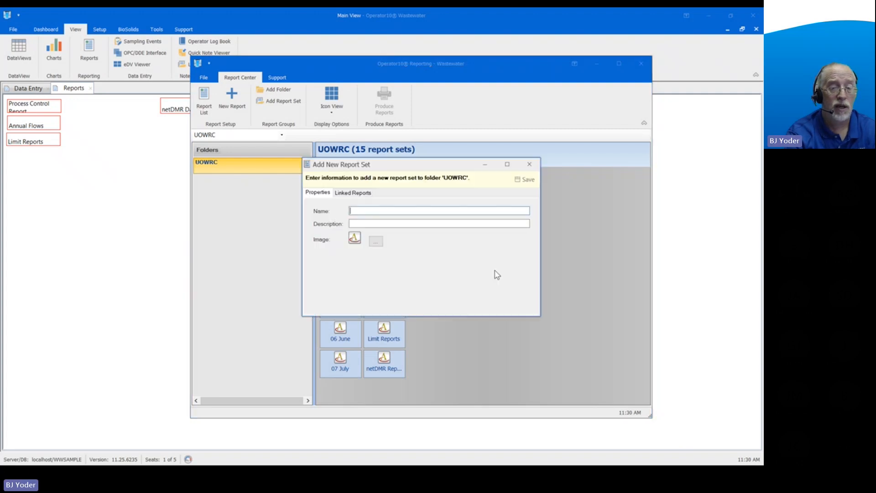
{"action": "left_click", "coordinate": [386, 211]}
{"action": "type", "text": "n"}
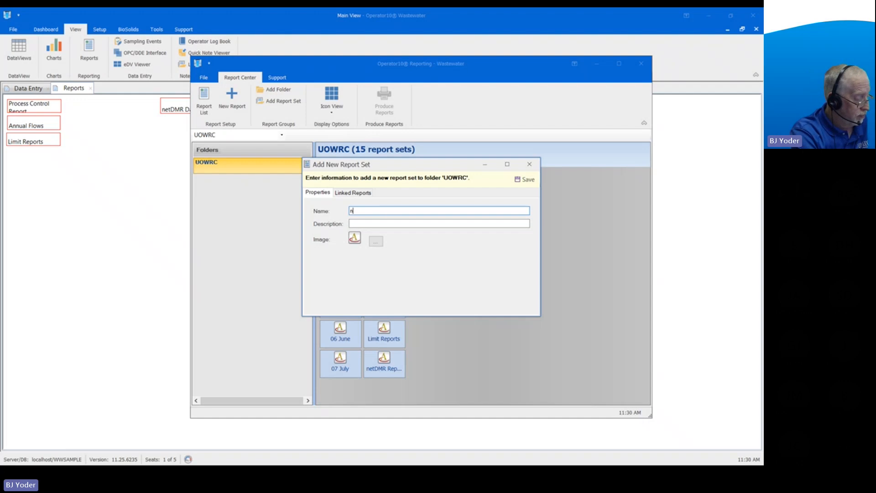
{"action": "type", "text": "etDMR"}
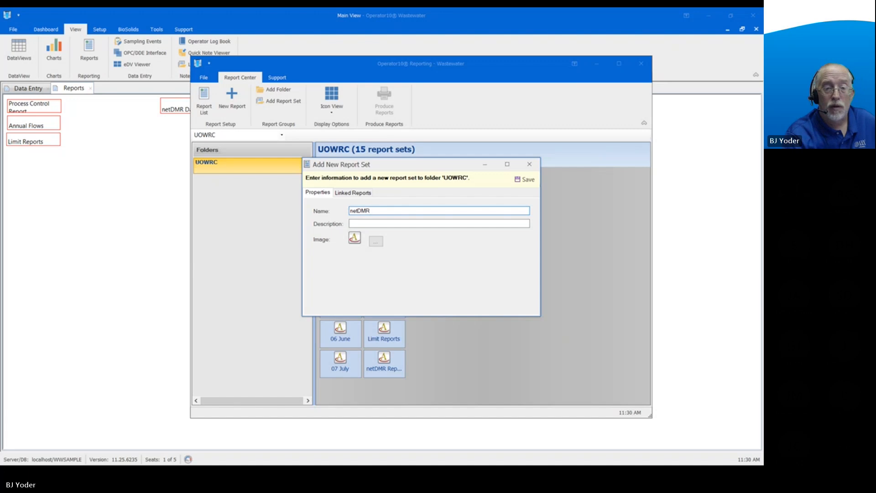
- Link the Net DMR (02) report to the netDMR report set and save the set
{"action": "left_click", "coordinate": [361, 193]}
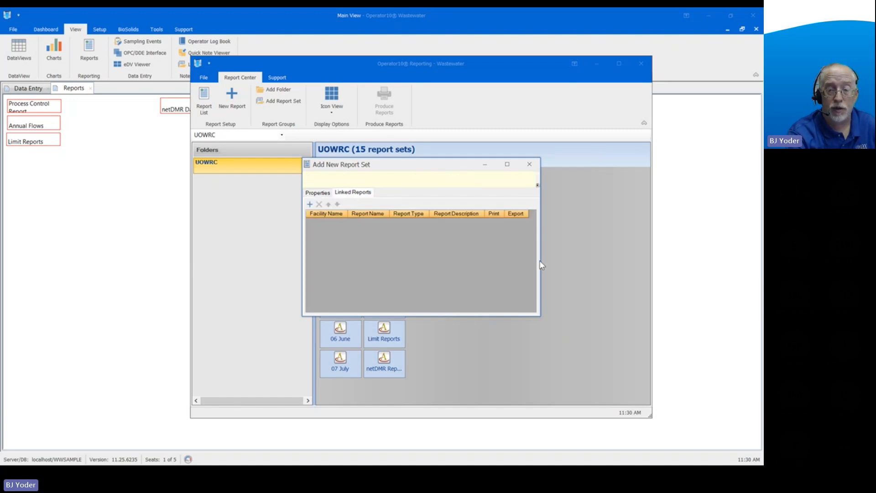
{"action": "left_click_drag", "start_coordinate": [540, 262], "coordinate": [587, 261]}
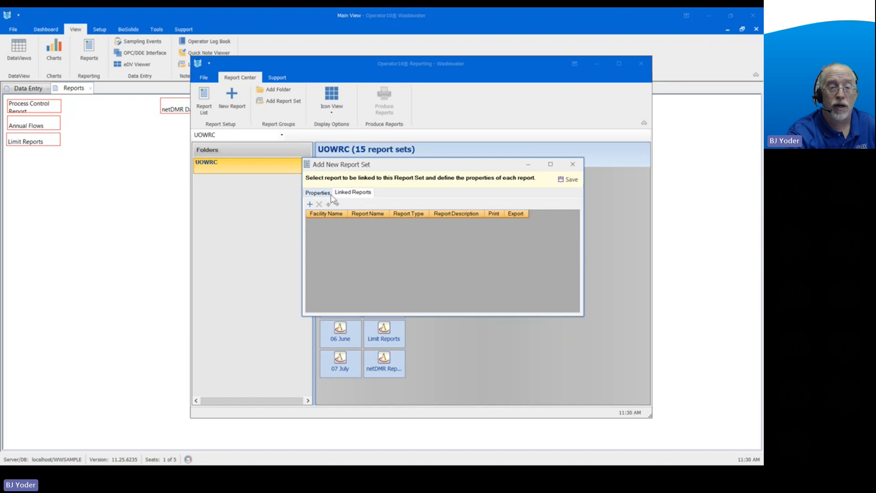
{"action": "left_click", "coordinate": [273, 253]}
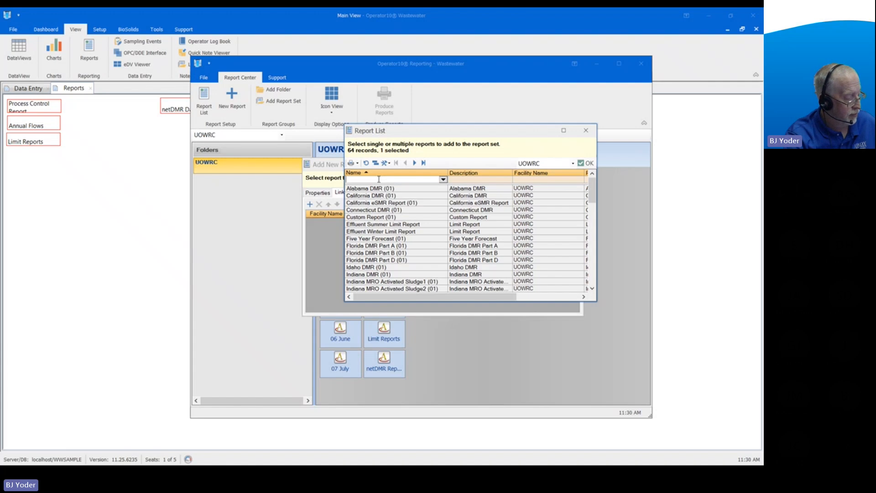
{"action": "type", "text": "net"}
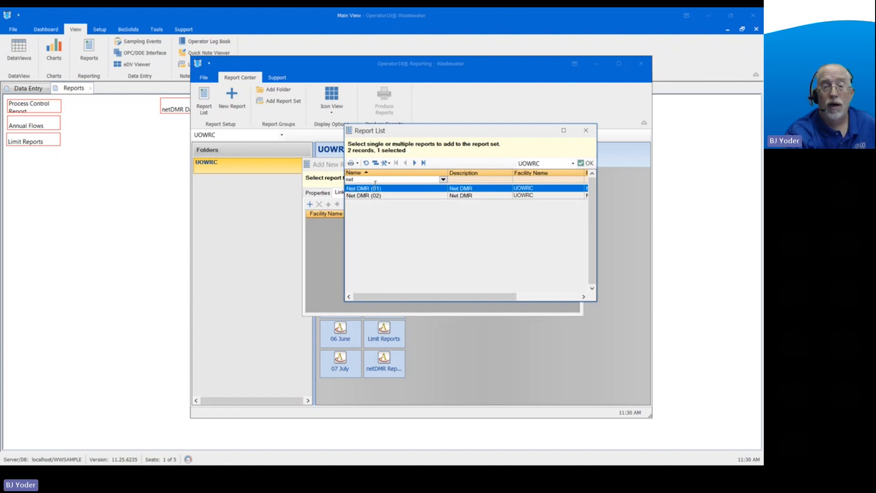
{"action": "double_click", "coordinate": [384, 196]}
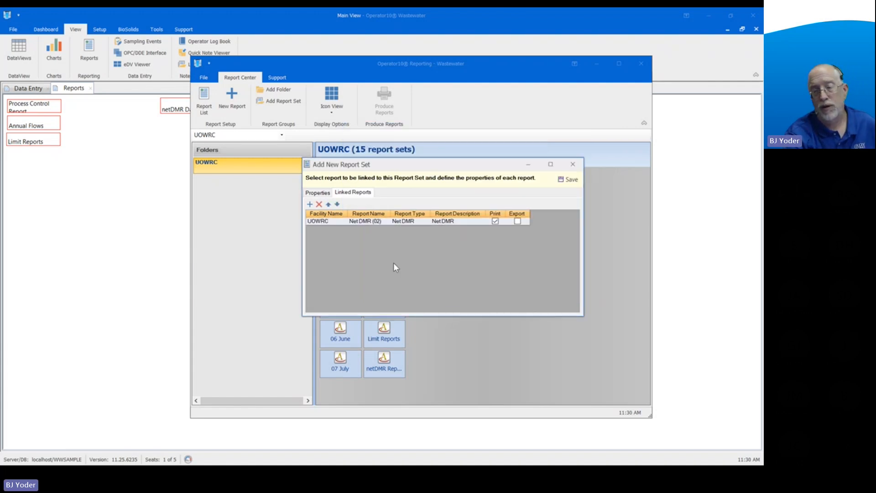
{"action": "left_click", "coordinate": [568, 179]}
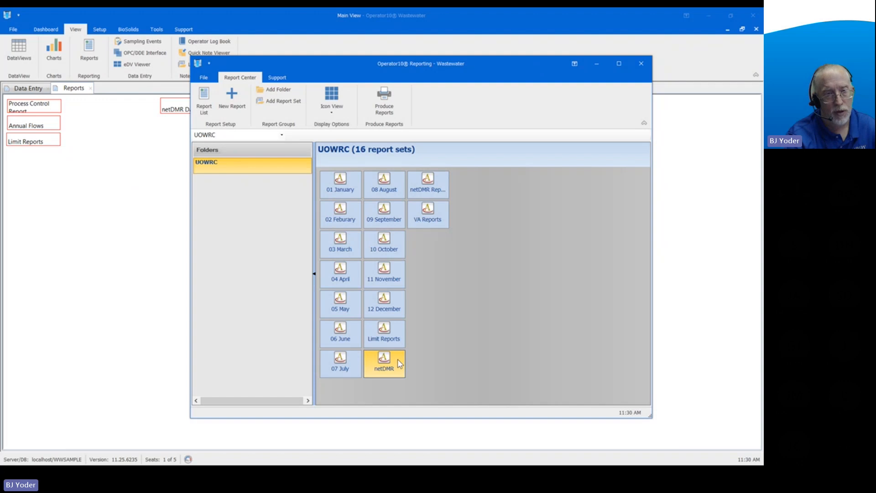
- Create a HotSpot below netDMR Data 0222 on the Reports page, link it to the netDMR report set, and save the dashboard
{"action": "left_click", "coordinate": [91, 227]}
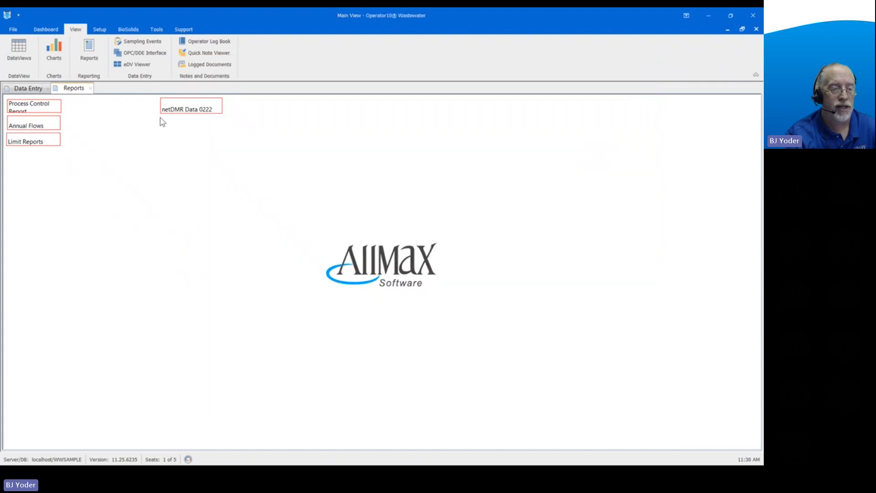
{"action": "left_click_drag", "start_coordinate": [159, 117], "coordinate": [221, 136]}
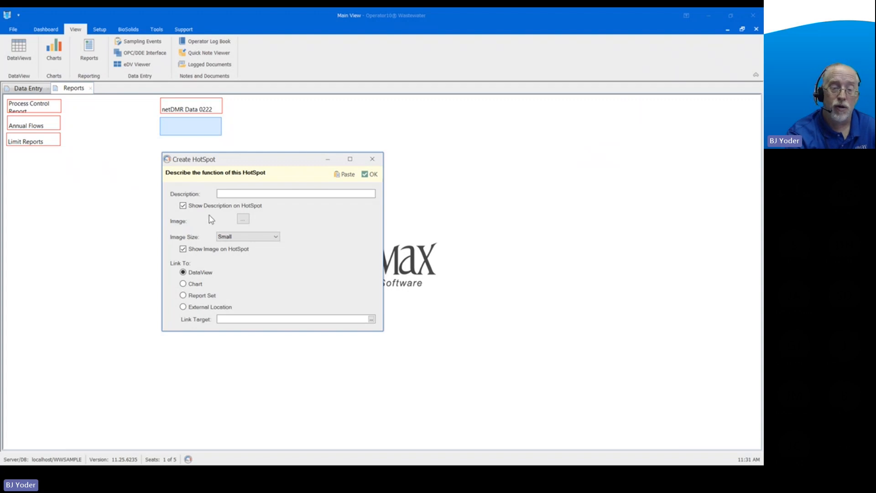
{"action": "left_click", "coordinate": [184, 296]}
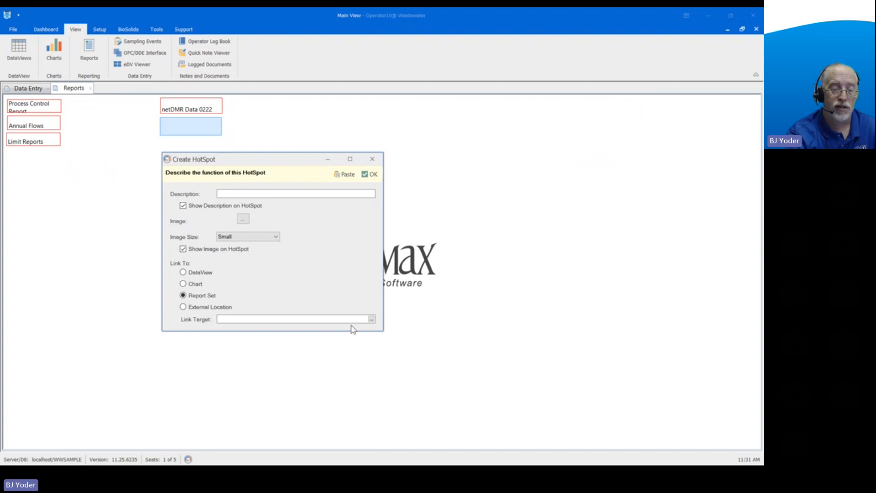
{"action": "left_click", "coordinate": [372, 319]}
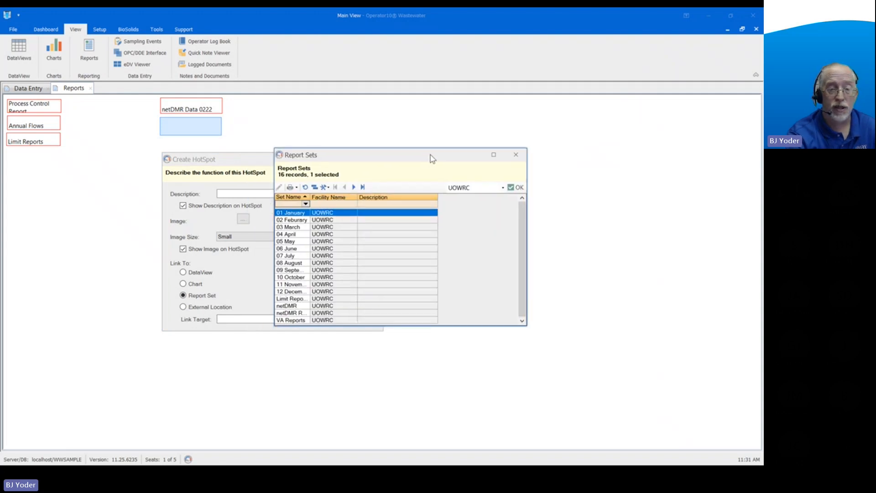
{"action": "double_click", "coordinate": [309, 197]}
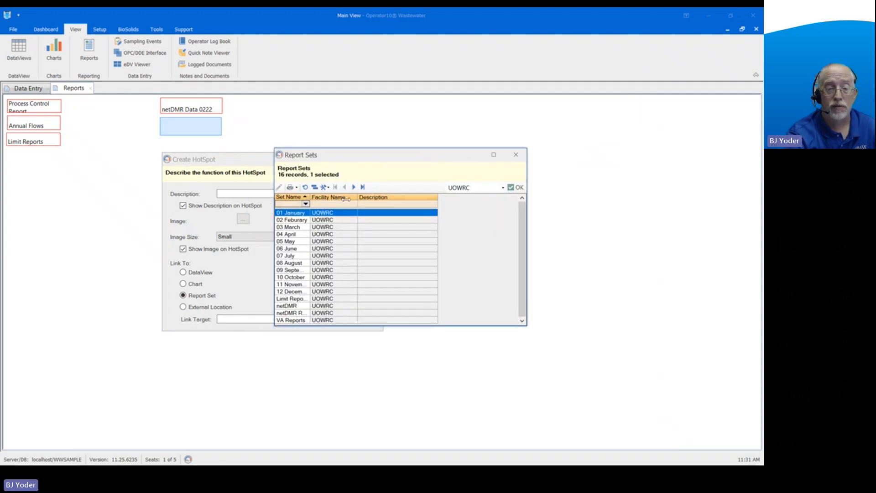
{"action": "left_click", "coordinate": [321, 305]}
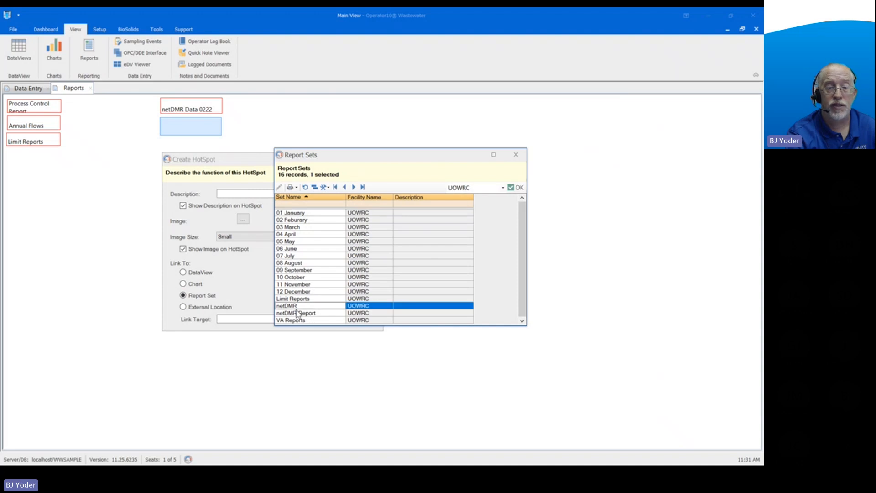
{"action": "left_click", "coordinate": [517, 187]}
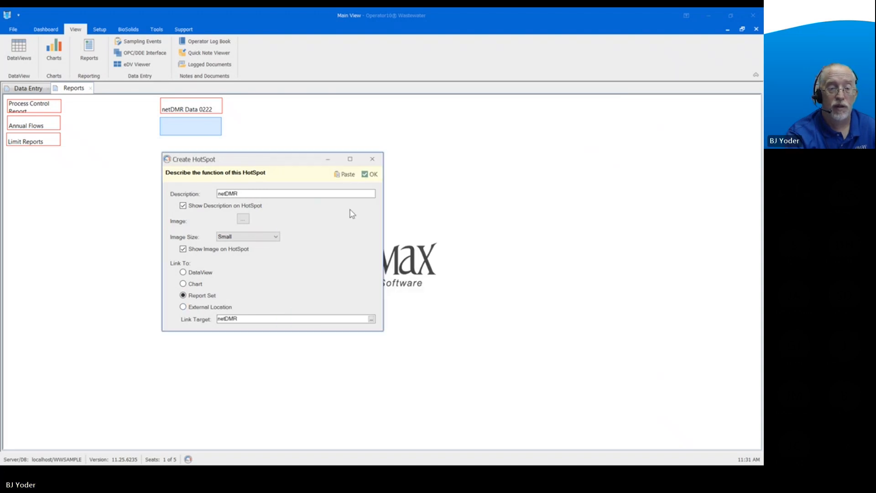
{"action": "left_click", "coordinate": [370, 174]}
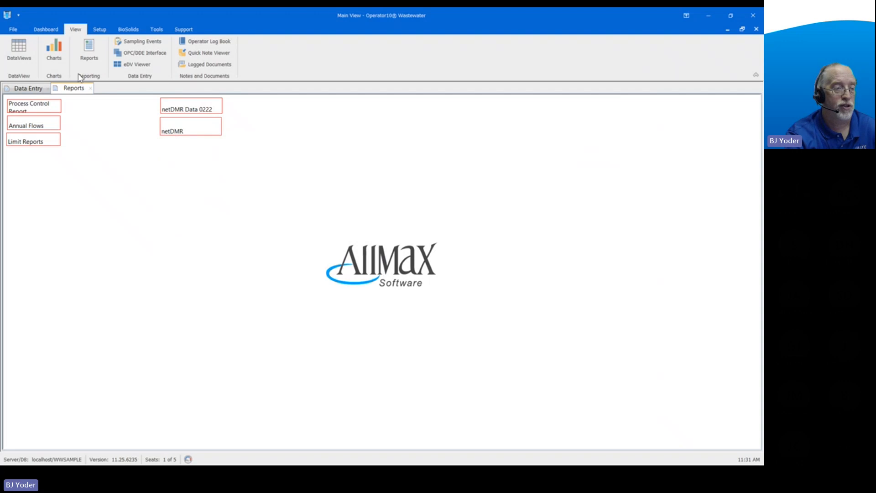
{"action": "left_click", "coordinate": [46, 29]}
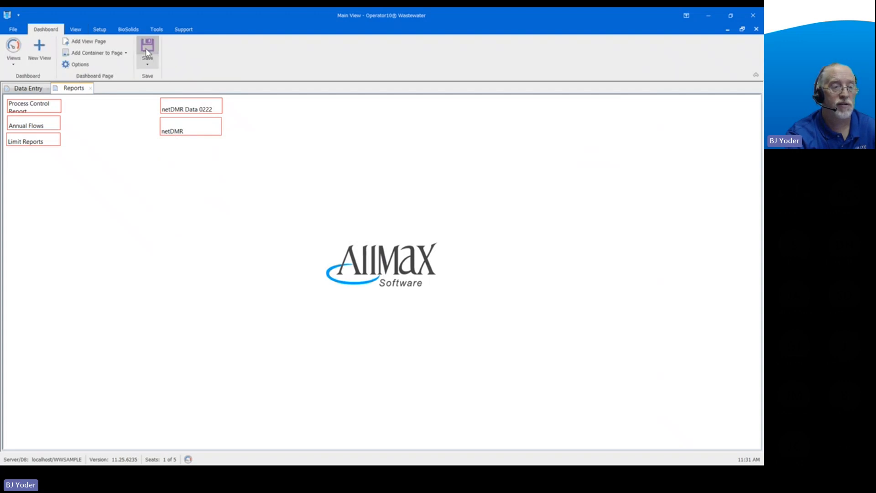
{"action": "left_click", "coordinate": [75, 30]}
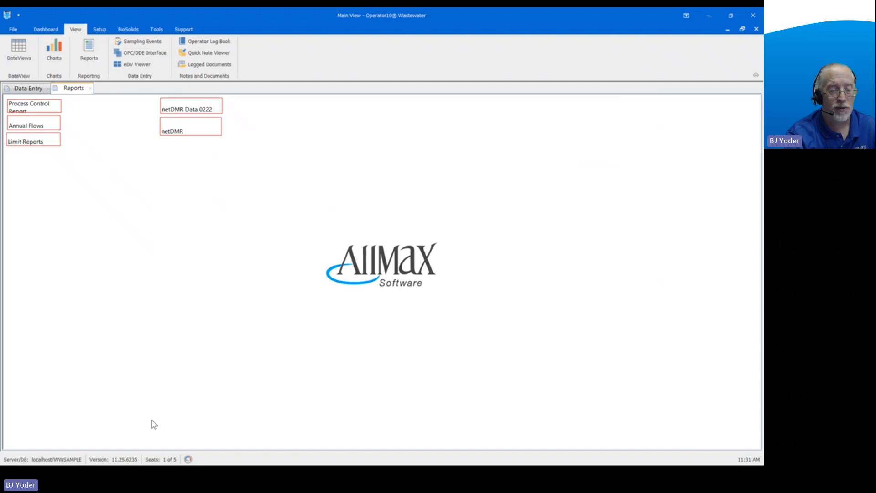
- Show the Report Center briefly and close it, and open the netDMR report set from its hotspot
{"action": "left_click", "coordinate": [89, 48]}
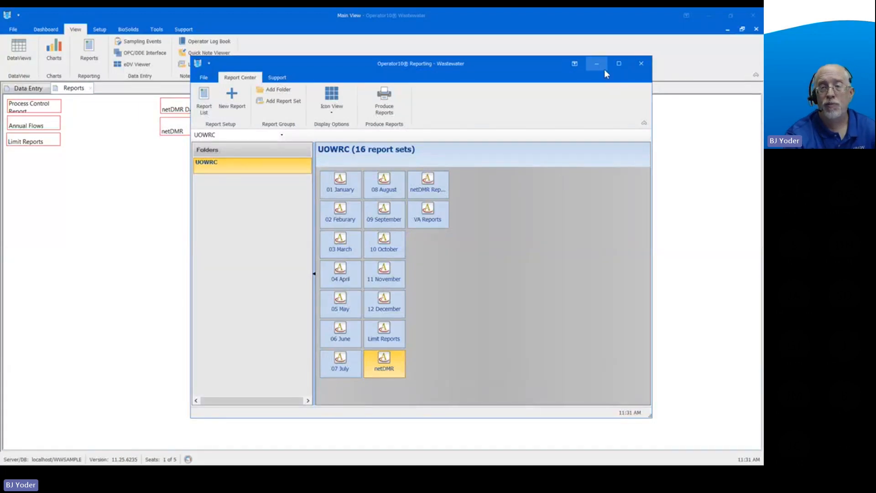
{"action": "left_click", "coordinate": [648, 64]}
{"action": "right_click", "coordinate": [198, 129]}
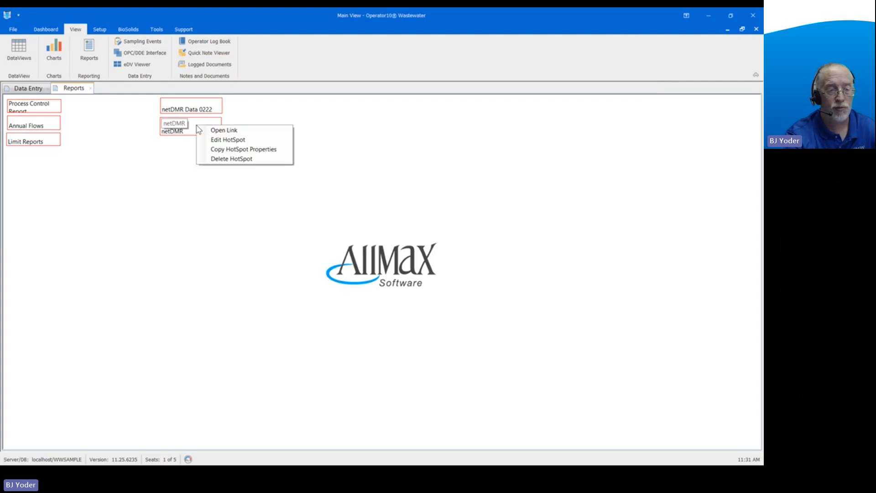
{"action": "left_click", "coordinate": [222, 131]}
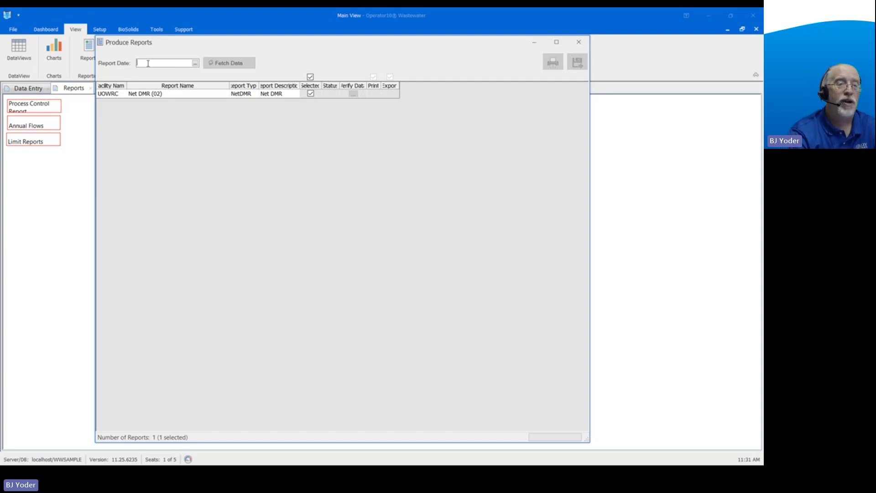
- Set the report date to 2/1/2022 and fetch the data for the Net DMR (02) report
{"action": "left_click", "coordinate": [195, 64]}
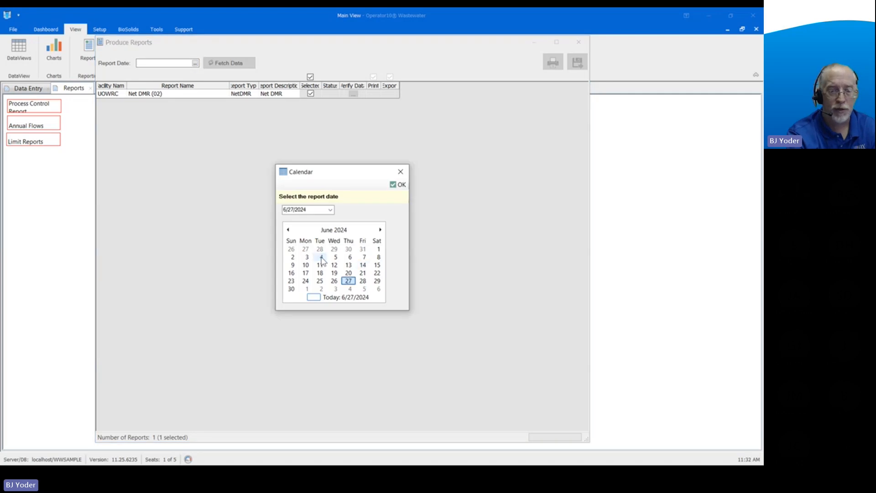
{"action": "left_click", "coordinate": [400, 171]}
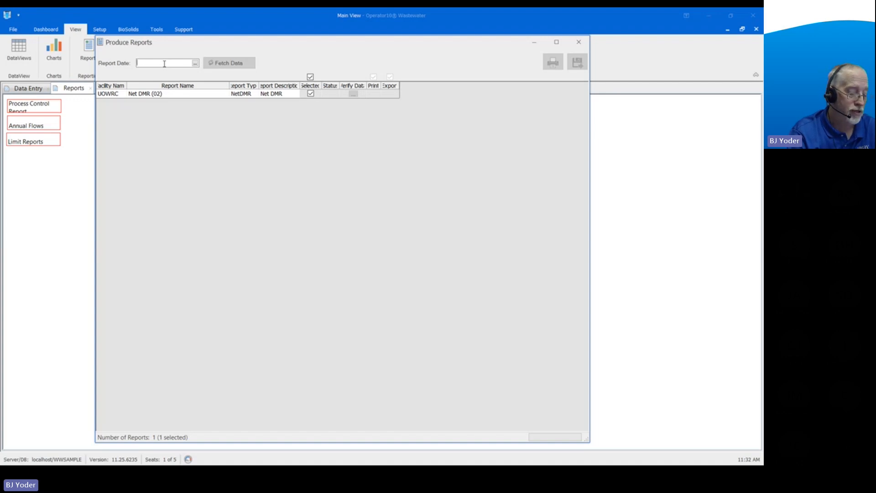
{"action": "type", "text": "0"}
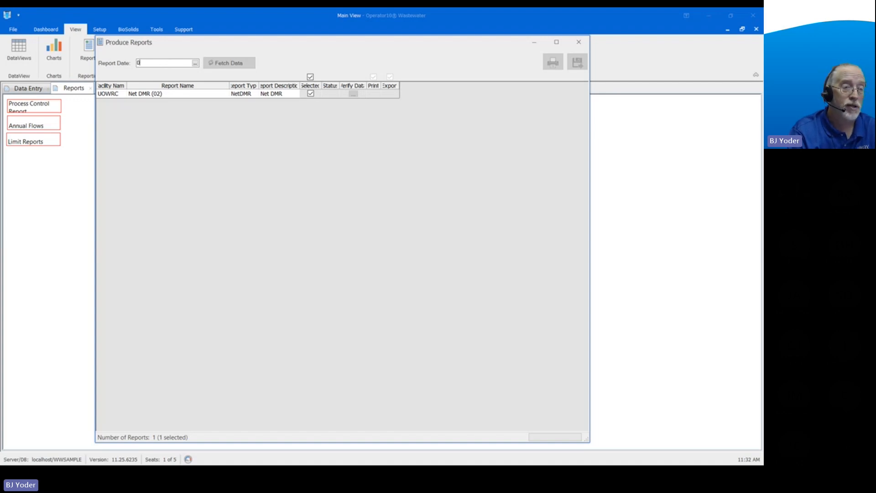
{"action": "type", "text": "222"}
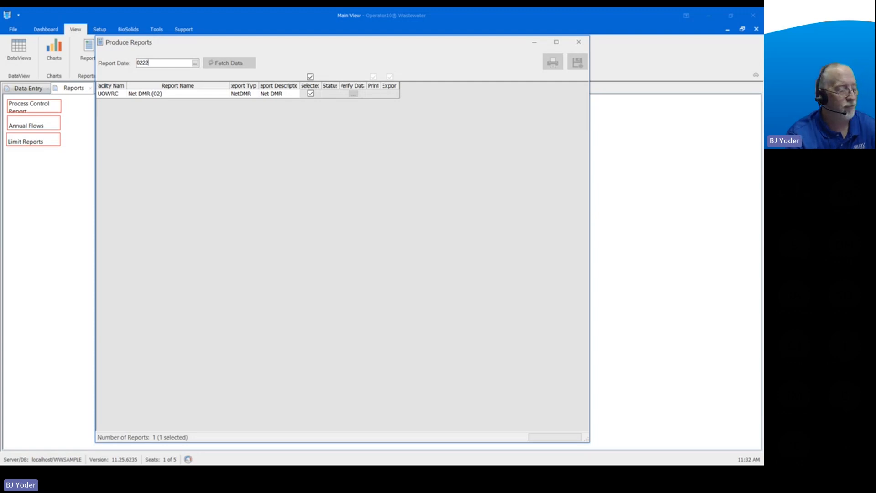
{"action": "key", "text": "Tab"}
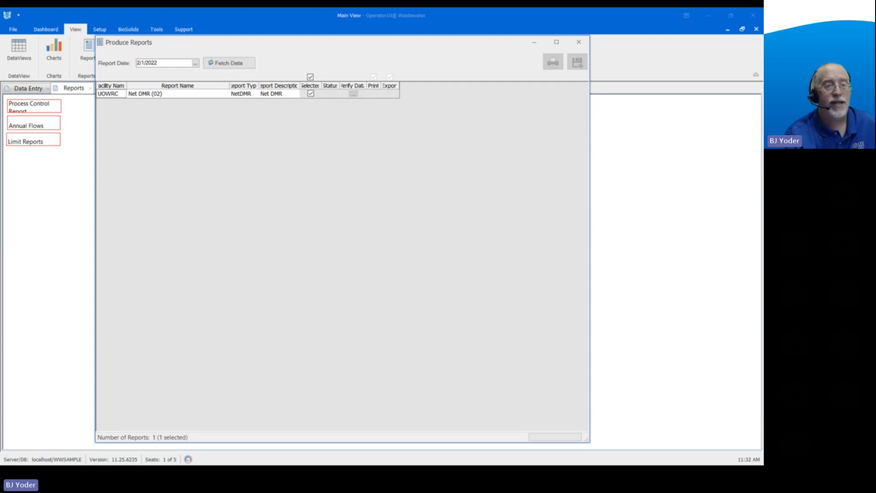
{"action": "left_click", "coordinate": [237, 65]}
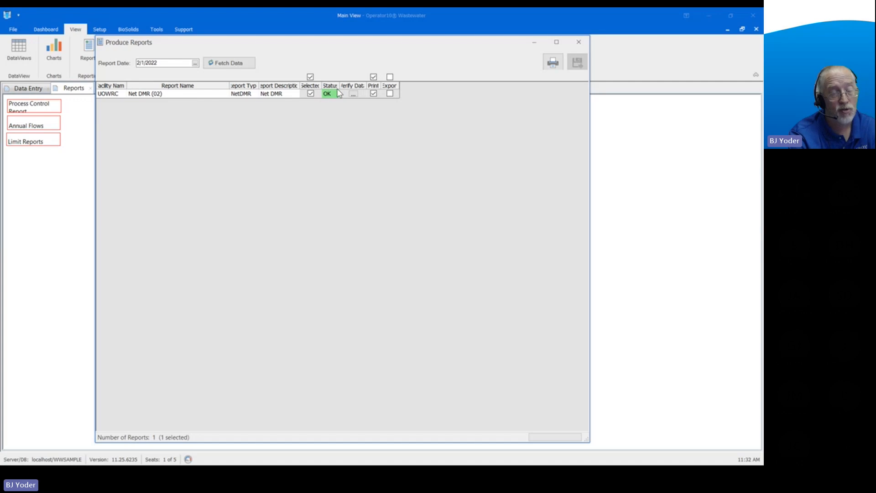
- Produce the Net DMR (02) report as a print preview with the print date 6/27/2024
{"action": "left_click", "coordinate": [552, 63]}
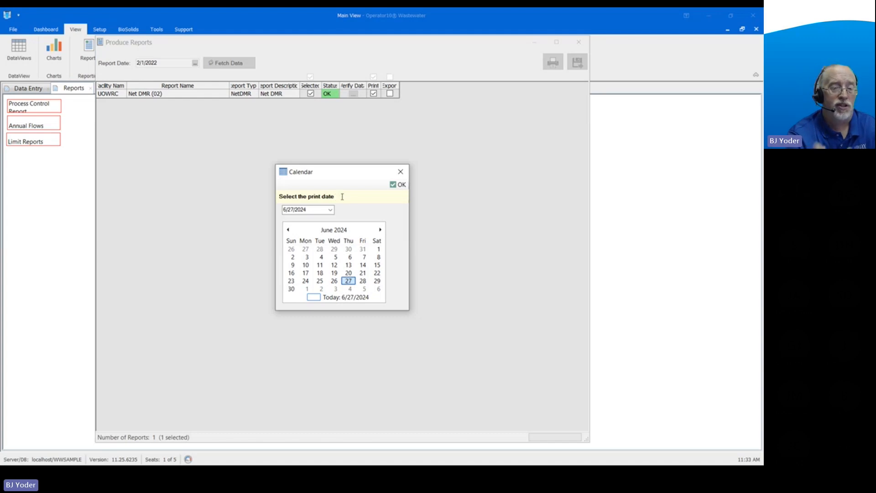
{"action": "left_click", "coordinate": [401, 185]}
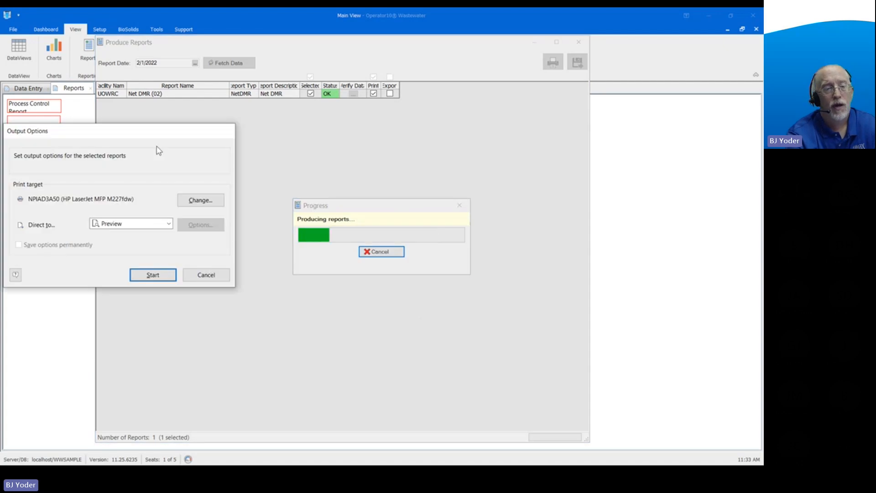
{"action": "left_click_drag", "start_coordinate": [146, 133], "coordinate": [250, 138]}
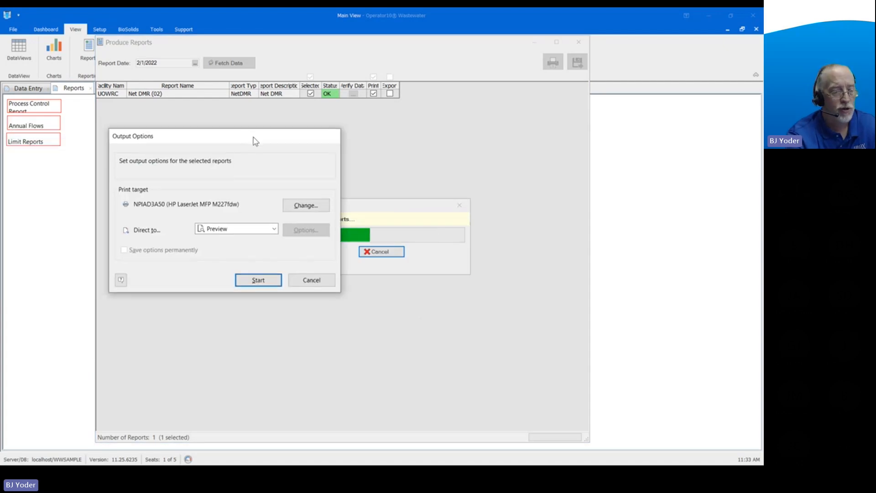
{"action": "left_click", "coordinate": [254, 281]}
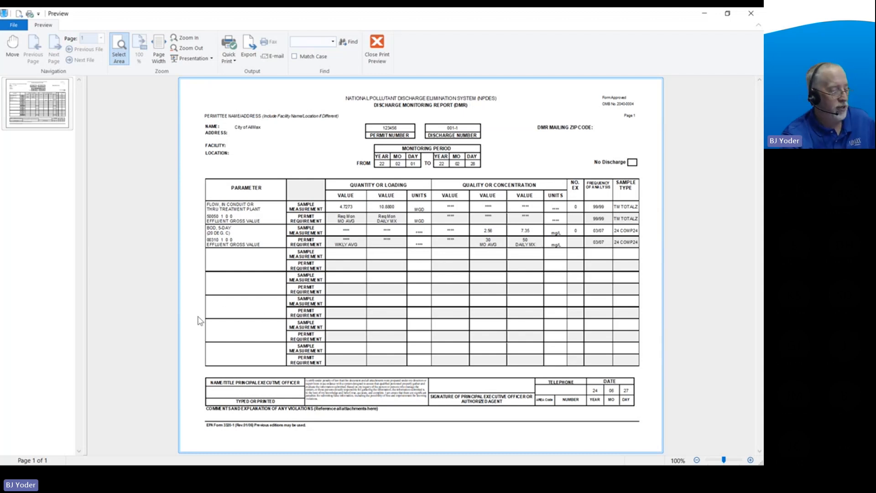
- Examine the flow and BOD rows in the DMR preview, compare them with DMR Submittal.png, and close the preview
{"action": "scroll", "coordinate": [198, 318], "scroll_direction": "up", "scroll_amount": 1, "text": "ctrl"}
{"action": "scroll", "coordinate": [199, 318], "scroll_direction": "up", "scroll_amount": 1, "text": "ctrl"}
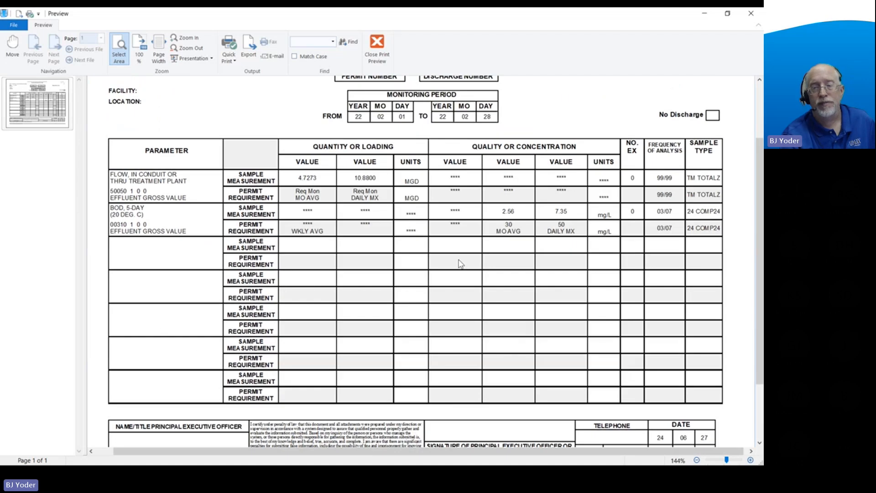
{"action": "scroll", "coordinate": [483, 266], "scroll_direction": "up", "scroll_amount": 3}
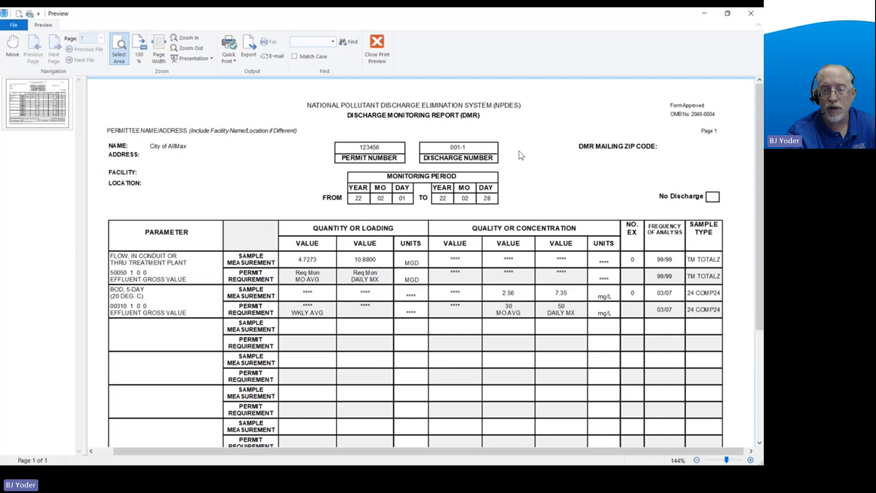
{"action": "scroll", "coordinate": [583, 157], "scroll_direction": "down", "scroll_amount": 3}
{"action": "scroll", "coordinate": [191, 160], "scroll_direction": "up", "scroll_amount": 2}
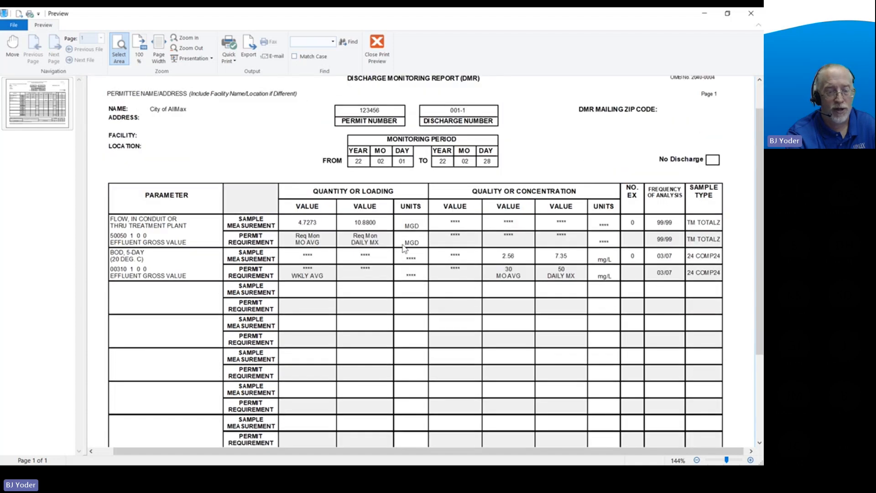
{"action": "scroll", "coordinate": [388, 283], "scroll_direction": "down", "scroll_amount": 3}
{"action": "scroll", "coordinate": [386, 283], "scroll_direction": "up", "scroll_amount": 2}
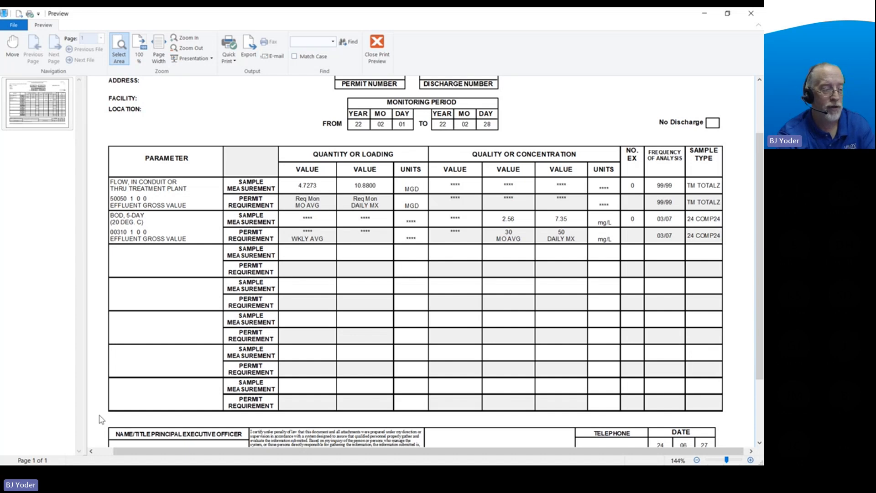
{"action": "key", "text": "alt+Tab"}
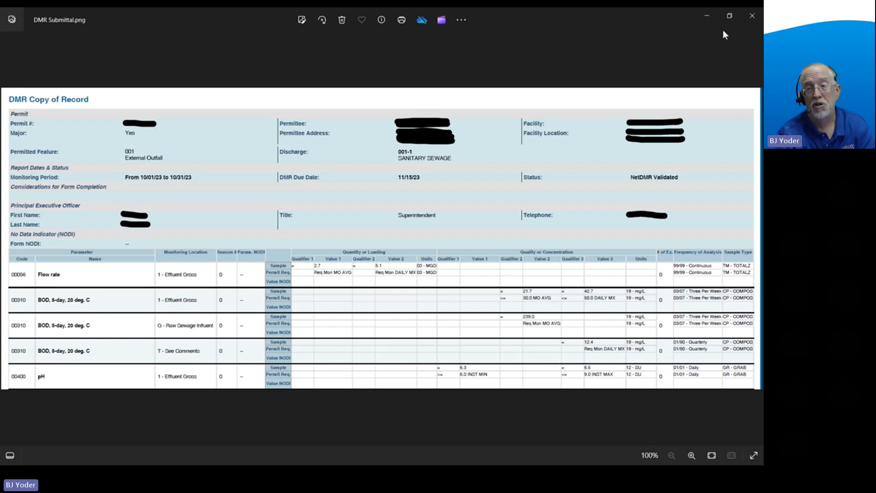
{"action": "left_click", "coordinate": [707, 16]}
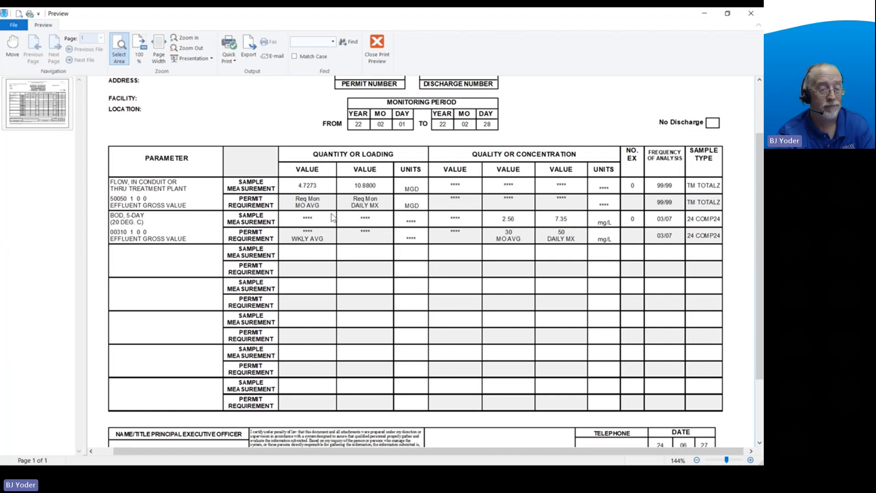
{"action": "left_click", "coordinate": [377, 44]}
{"action": "left_click", "coordinate": [376, 222]}
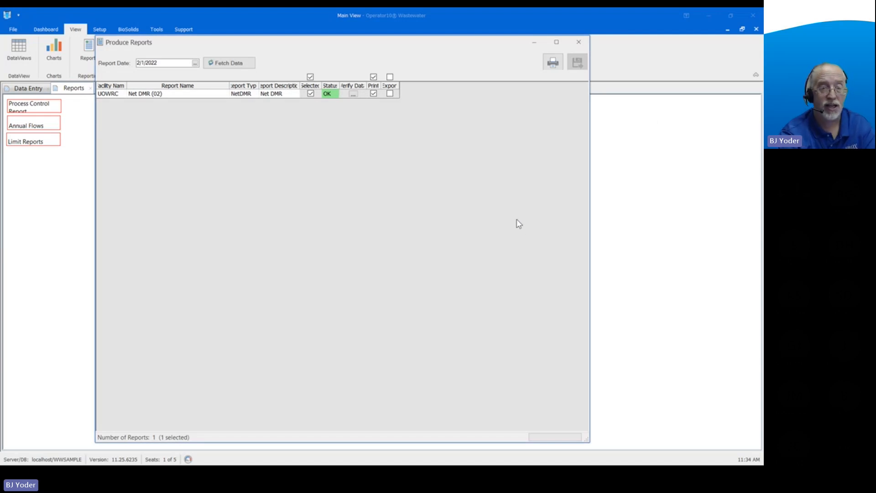
- Export the Net DMR (02) report and look at the exported netDMR text file in the Export folder
{"action": "left_click", "coordinate": [389, 77]}
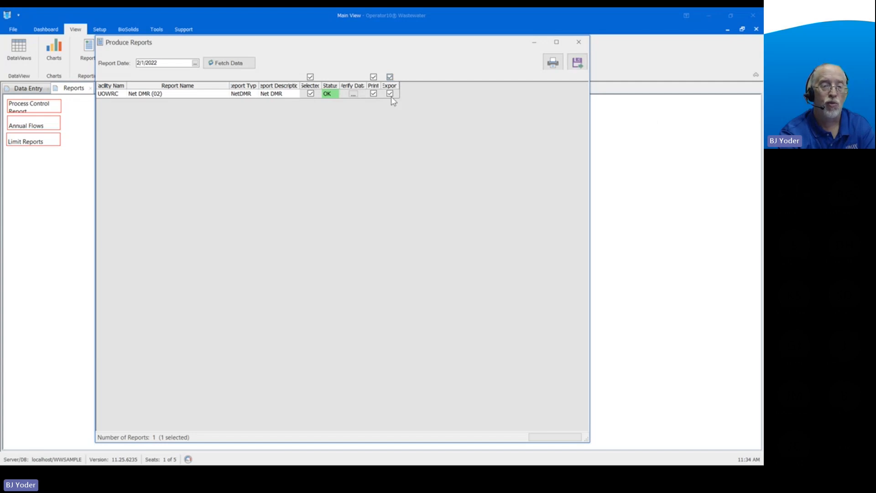
{"action": "left_click", "coordinate": [581, 65]}
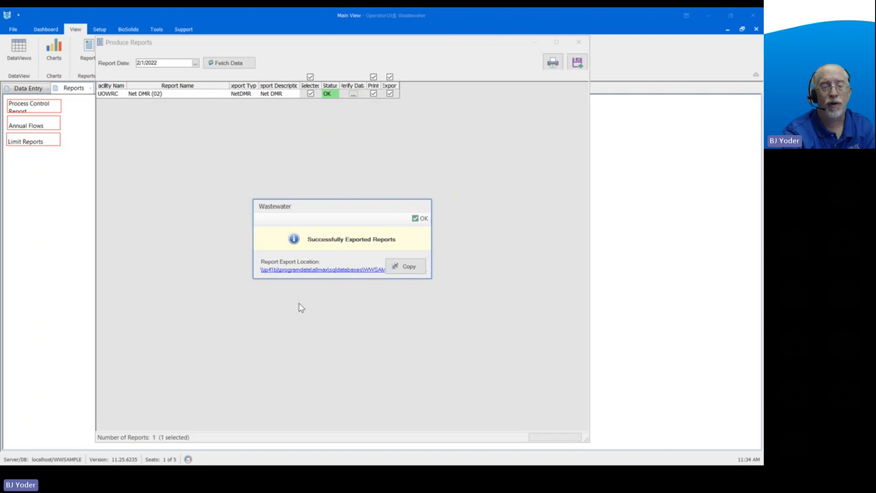
{"action": "left_click", "coordinate": [321, 269]}
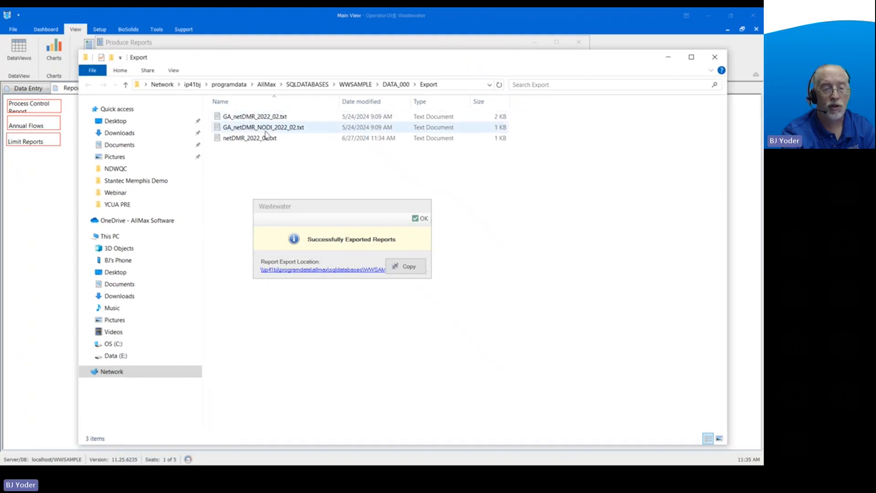
{"action": "left_click", "coordinate": [714, 57]}
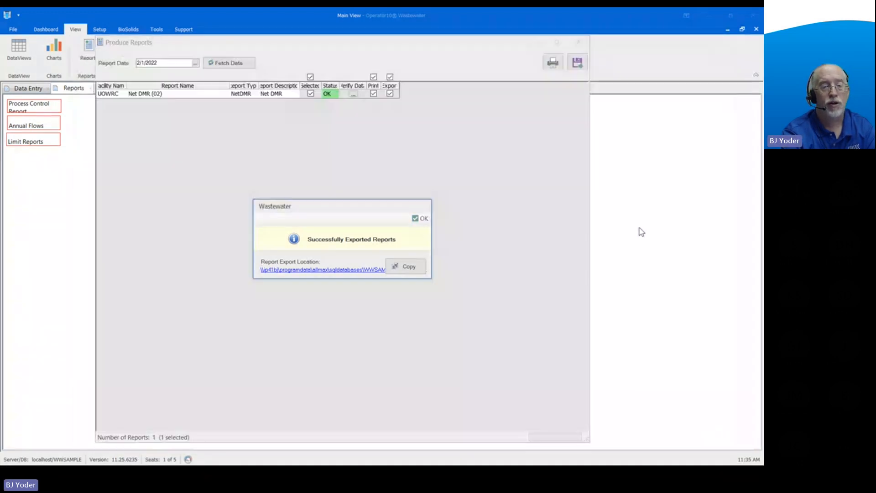
{"action": "left_click", "coordinate": [422, 218]}
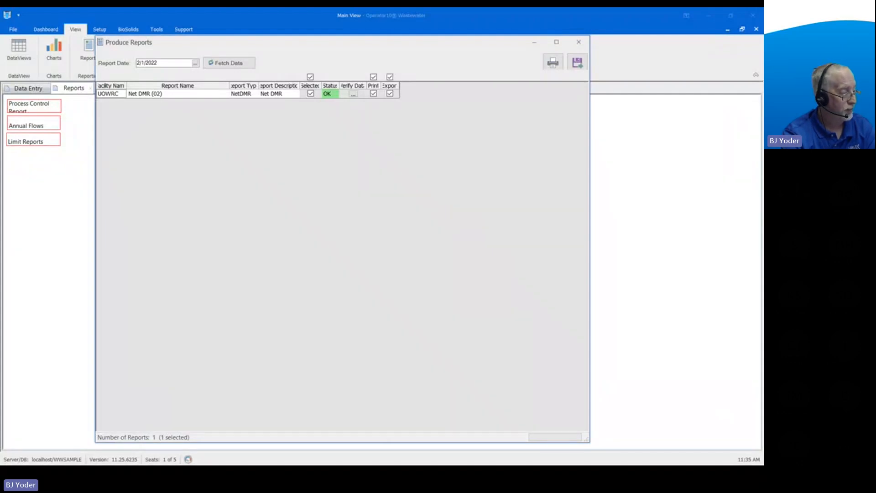
- Open netDMR_2022_02.txt from the Export folder and examine the flow row's permit, feature, limit set, monitoring date and parameter code fields
{"action": "key", "text": "alt+Tab"}
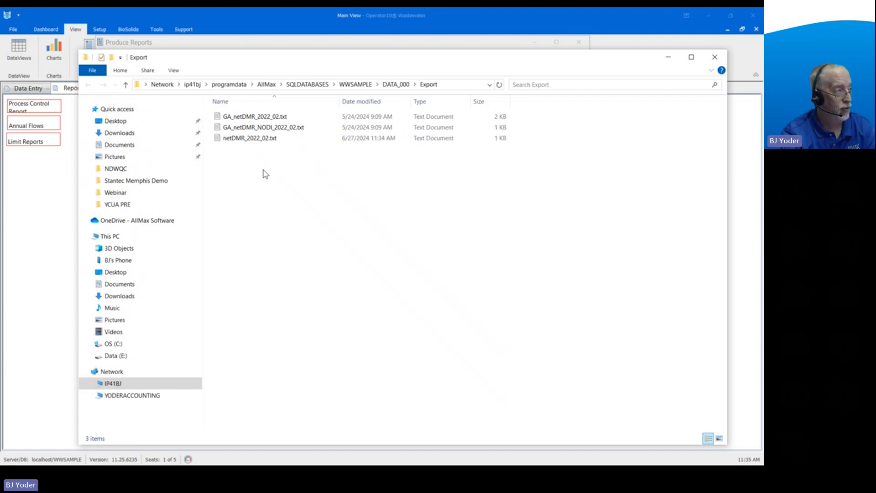
{"action": "left_click", "coordinate": [266, 143]}
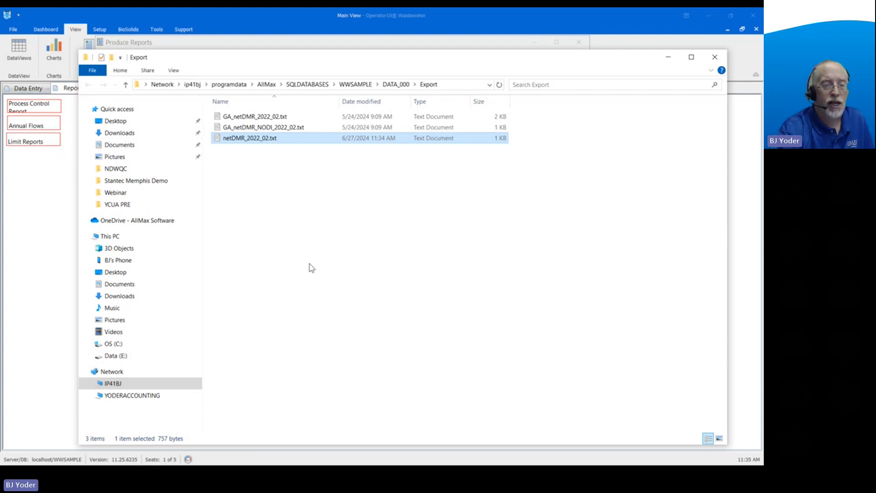
{"action": "double_click", "coordinate": [286, 140]}
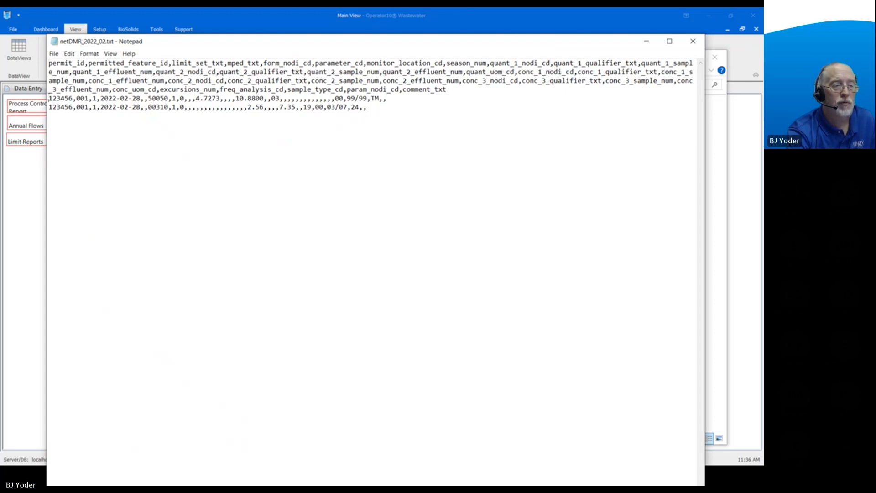
{"action": "left_click_drag", "start_coordinate": [49, 98], "coordinate": [73, 99]}
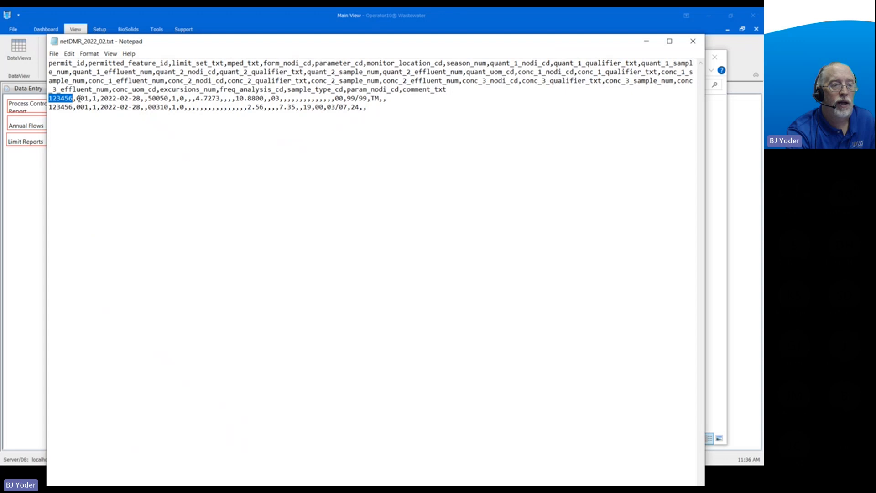
{"action": "double_click", "coordinate": [82, 98]}
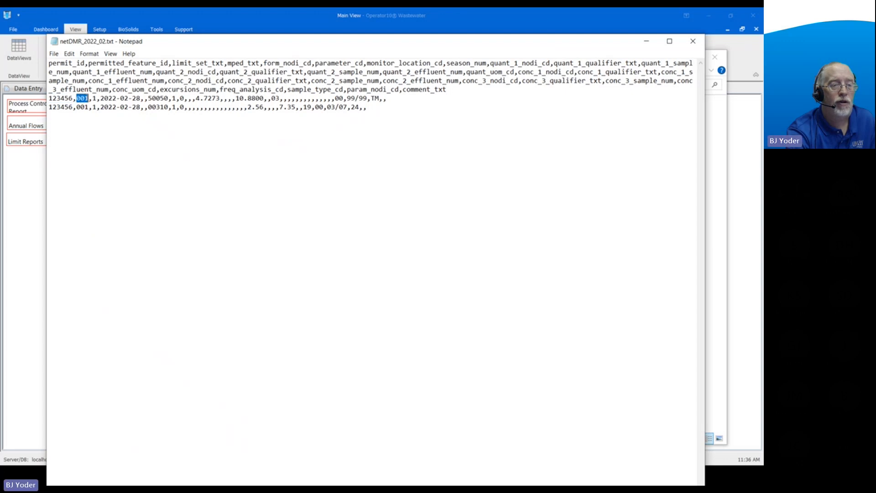
{"action": "double_click", "coordinate": [94, 98]}
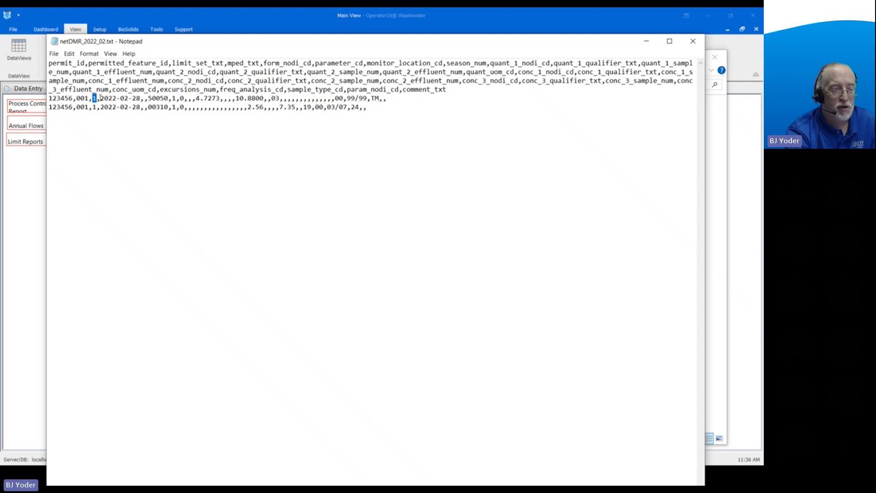
{"action": "left_click_drag", "start_coordinate": [100, 98], "coordinate": [140, 98]}
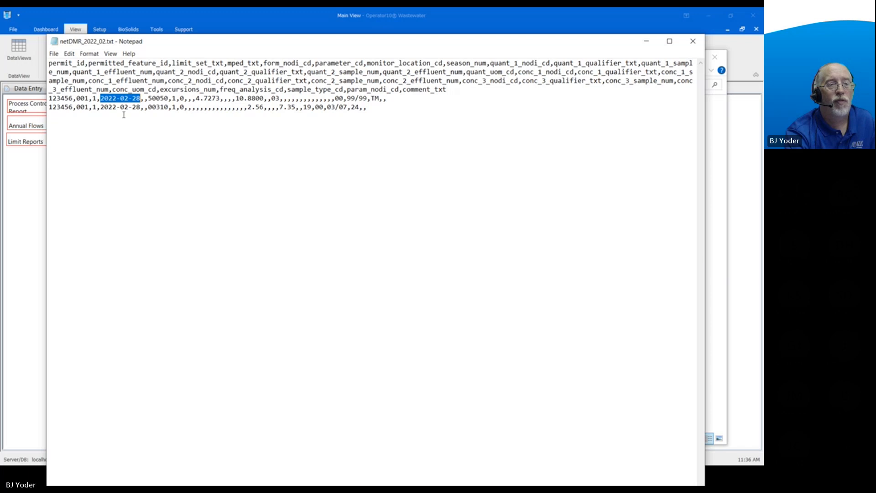
{"action": "left_click_drag", "start_coordinate": [148, 98], "coordinate": [169, 98]}
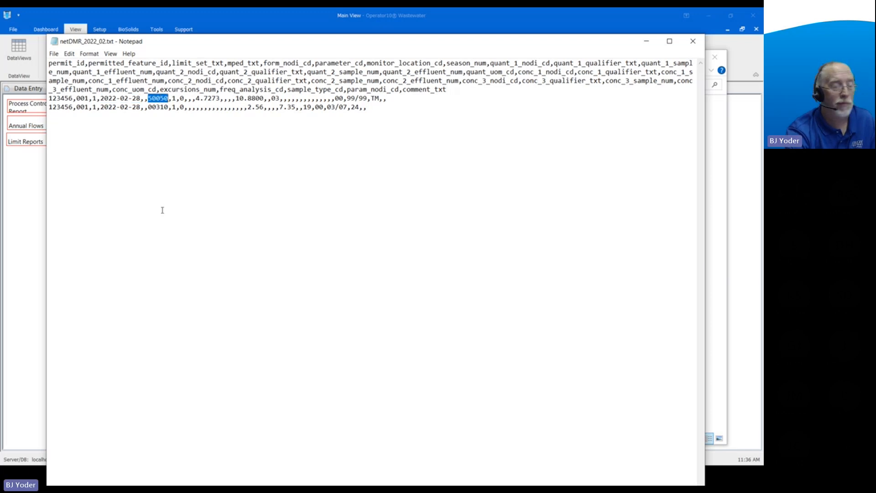
- Check the flow row's monitoring location code against the DMR copy of record in DMR Submittal.png
{"action": "double_click", "coordinate": [173, 98]}
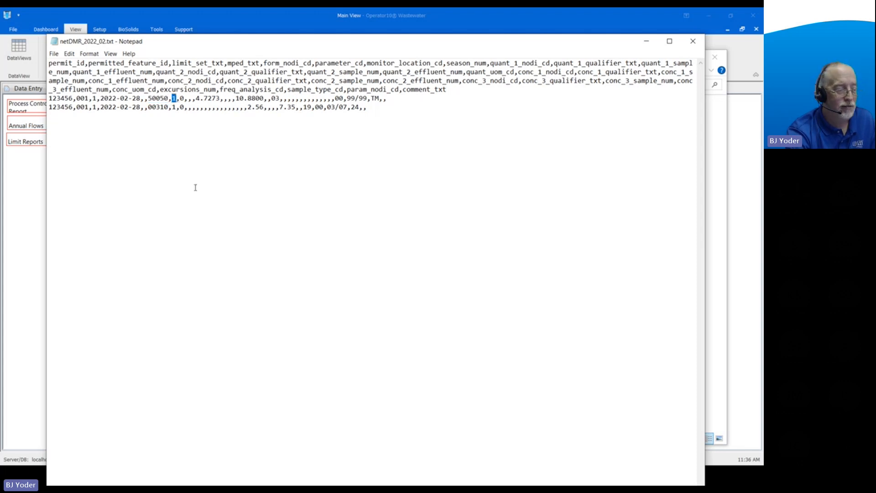
{"action": "left_click", "coordinate": [46, 476]}
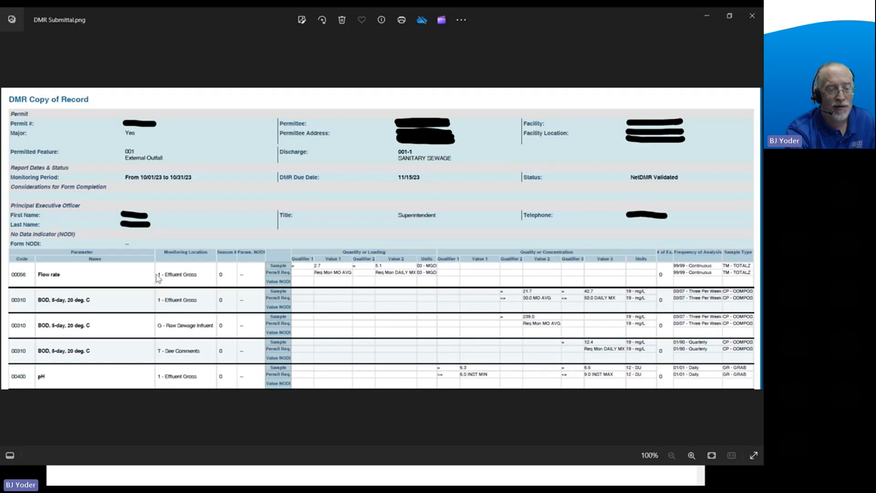
{"action": "left_click", "coordinate": [707, 16]}
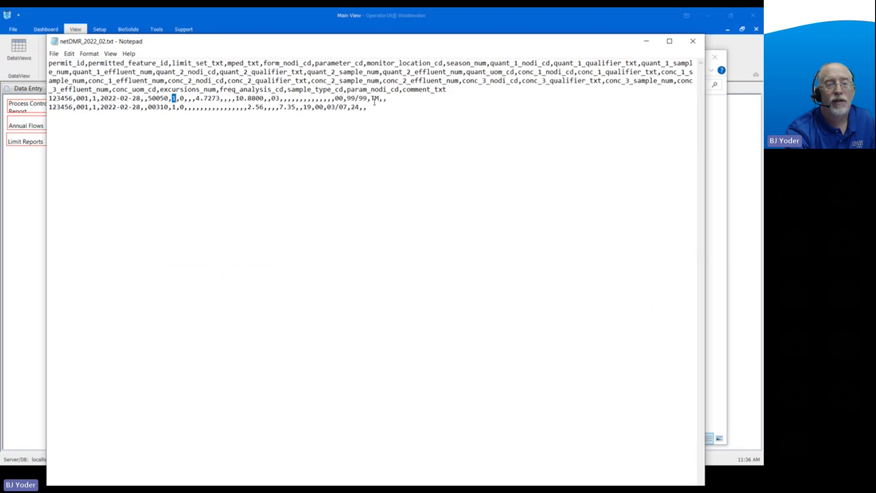
- Examine the flow row's season, quantity, unit, excursion, frequency and sample type fields against the header line of the text file
{"action": "double_click", "coordinate": [182, 98]}
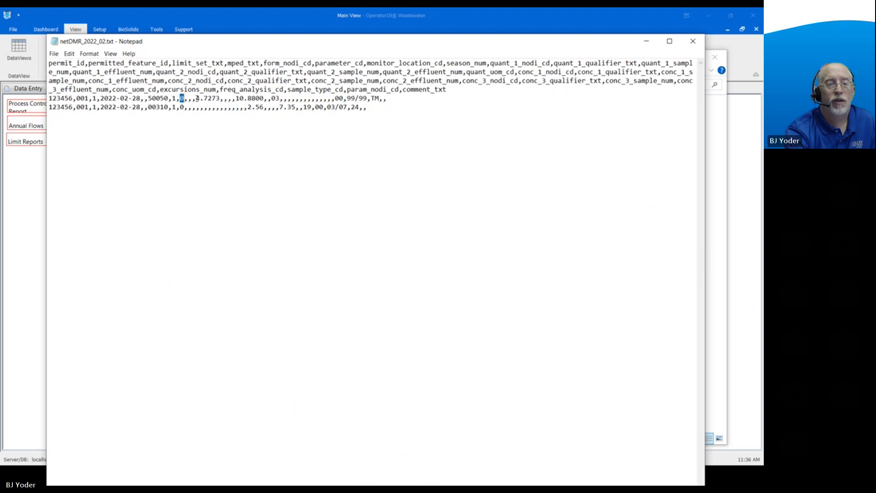
{"action": "left_click_drag", "start_coordinate": [195, 98], "coordinate": [221, 97]}
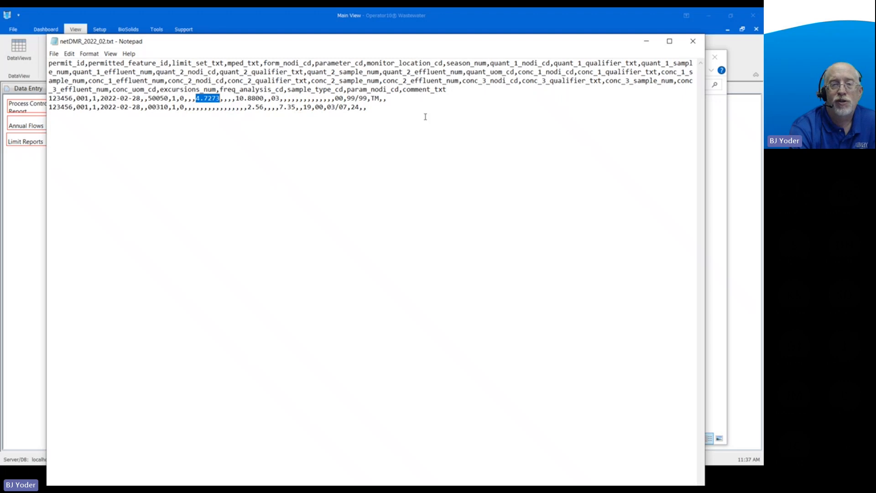
{"action": "left_click_drag", "start_coordinate": [447, 90], "coordinate": [48, 63]}
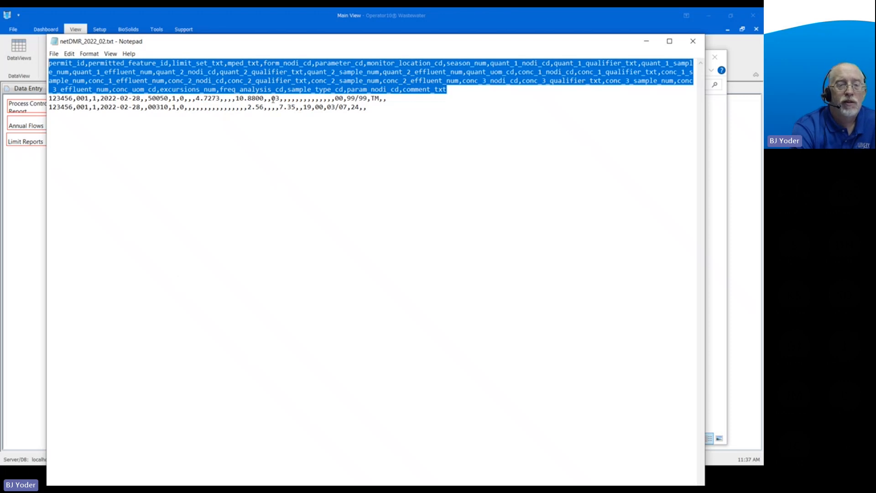
{"action": "left_click_drag", "start_coordinate": [272, 99], "coordinate": [279, 99]}
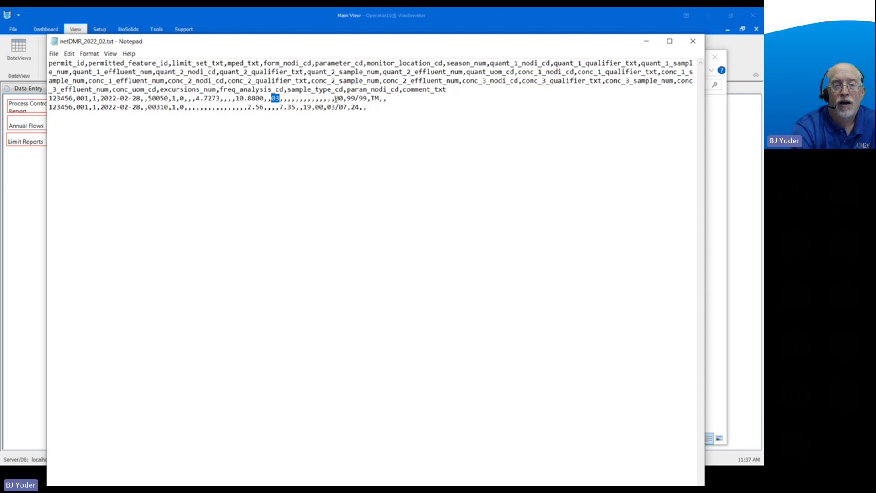
{"action": "left_click", "coordinate": [336, 98]}
{"action": "left_click_drag", "start_coordinate": [335, 98], "coordinate": [370, 98]}
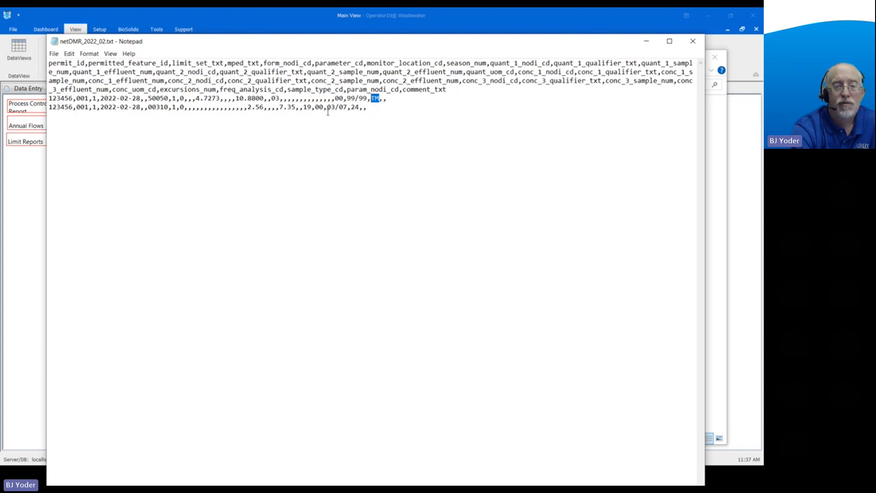
- Examine the BOD row's unit, excursion, frequency and sample type codes, and close the text file, Export folder and Produce Reports window
{"action": "double_click", "coordinate": [307, 108]}
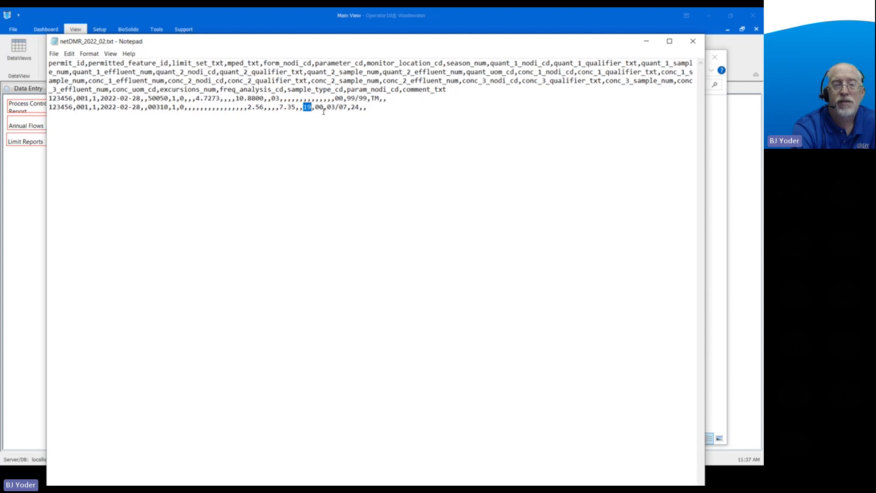
{"action": "double_click", "coordinate": [318, 107]}
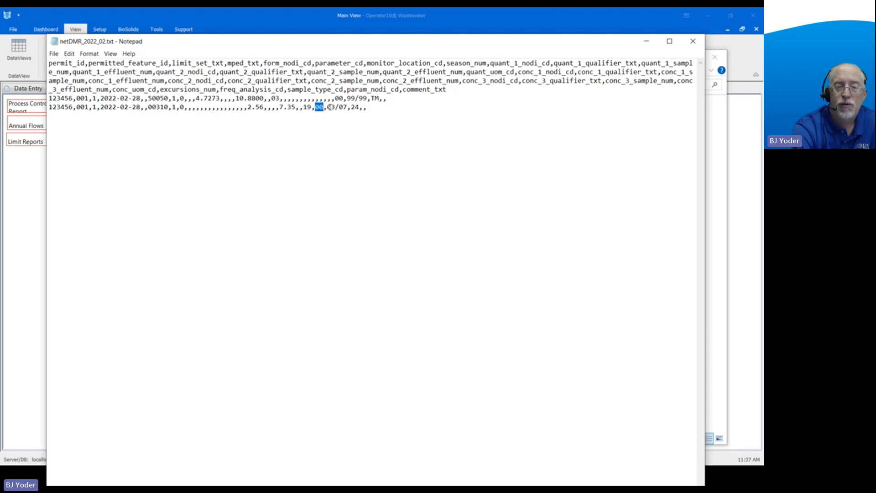
{"action": "left_click_drag", "start_coordinate": [331, 107], "coordinate": [367, 108]}
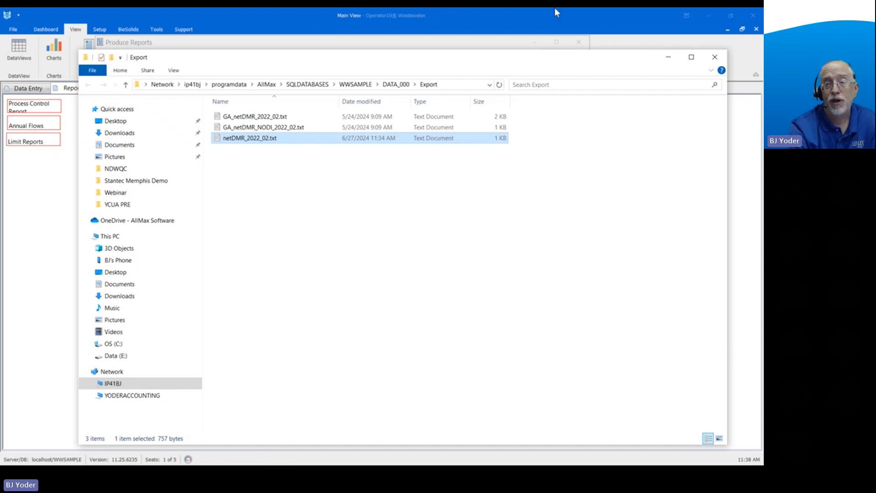
{"action": "left_click", "coordinate": [714, 56]}
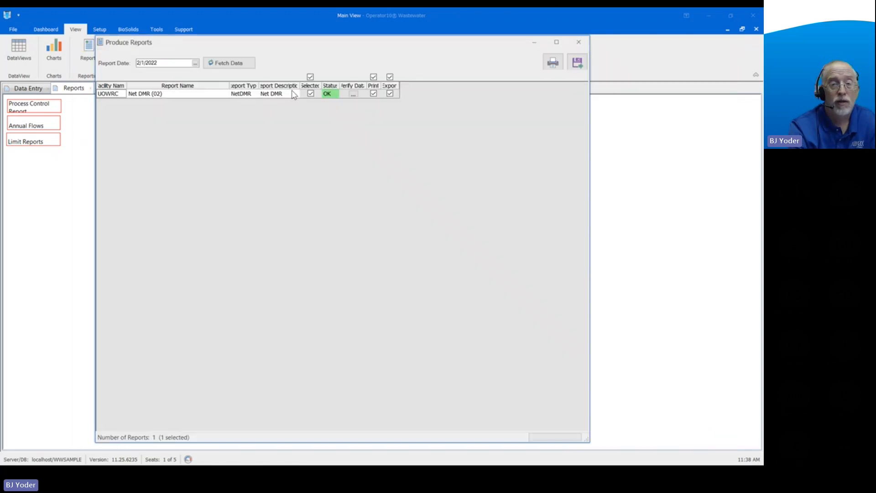
{"action": "left_click", "coordinate": [578, 41]}
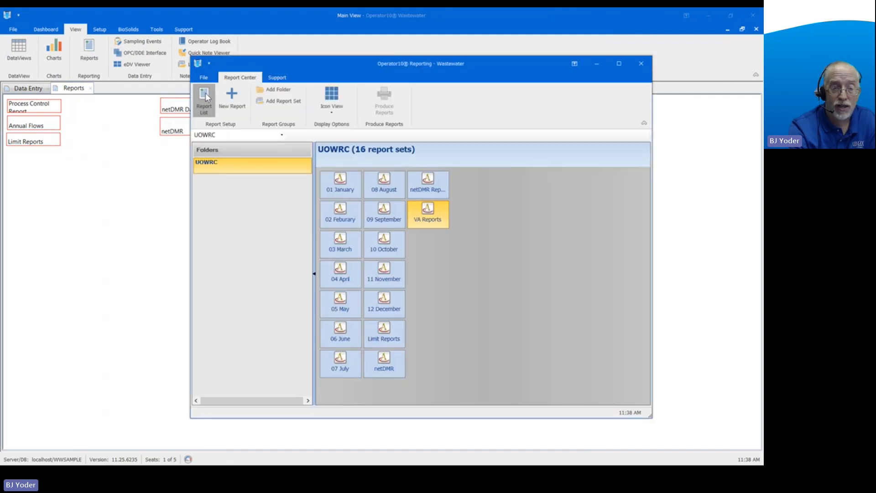
- Filter the report list by "ne", review the electronic reporting settings of the flow parameter in Net DMR (02), and close the reporting windows
{"action": "left_click", "coordinate": [205, 97]}
{"action": "left_click", "coordinate": [133, 81]}
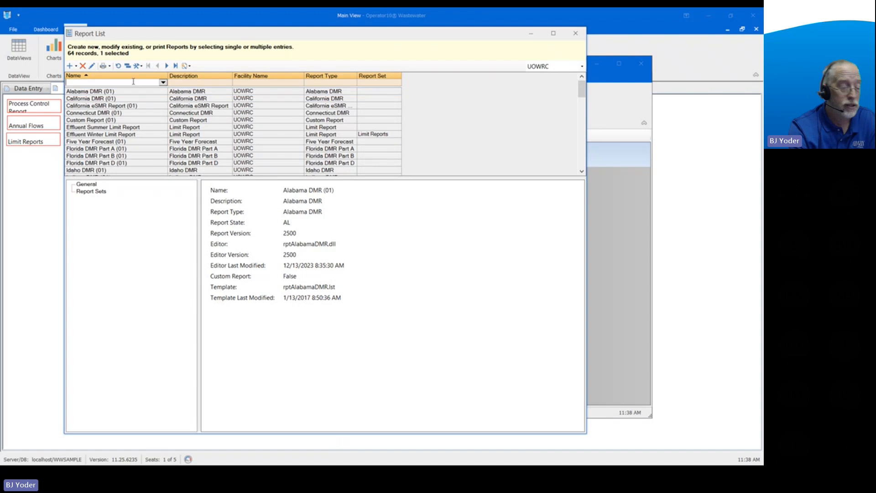
{"action": "type", "text": "ne"}
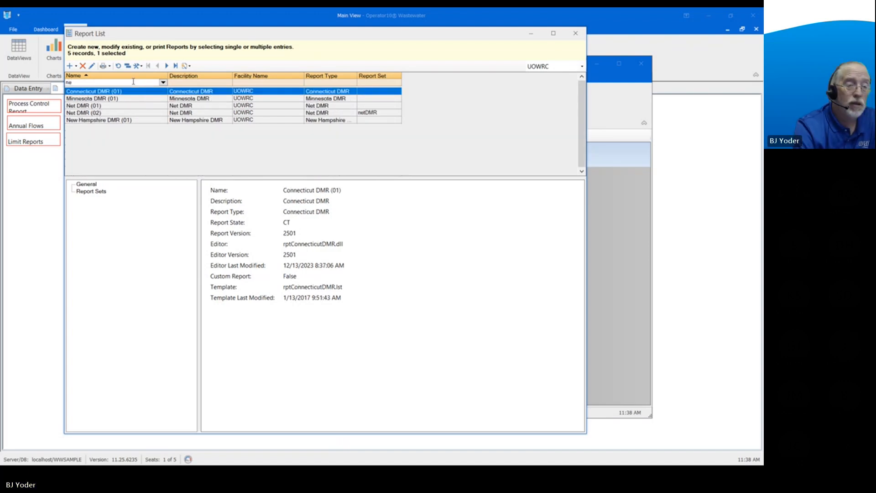
{"action": "left_click", "coordinate": [110, 114]}
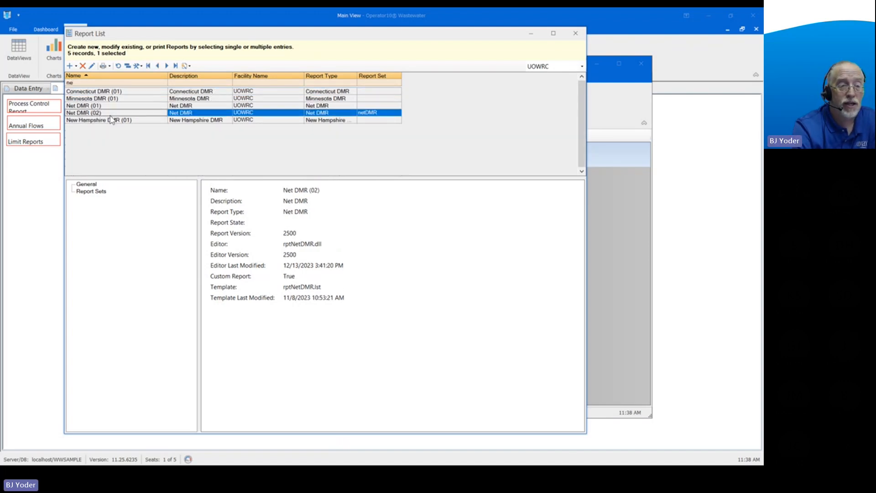
{"action": "double_click", "coordinate": [110, 115]}
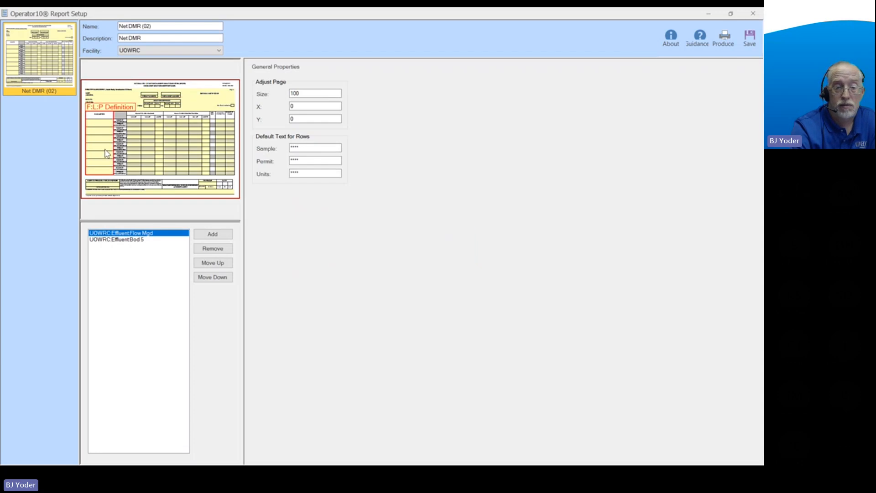
{"action": "left_click", "coordinate": [120, 121]}
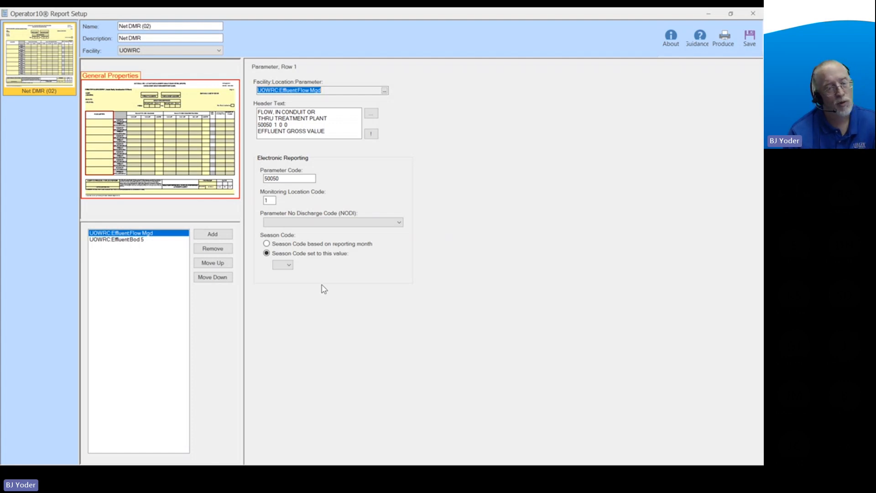
{"action": "left_click", "coordinate": [752, 15]}
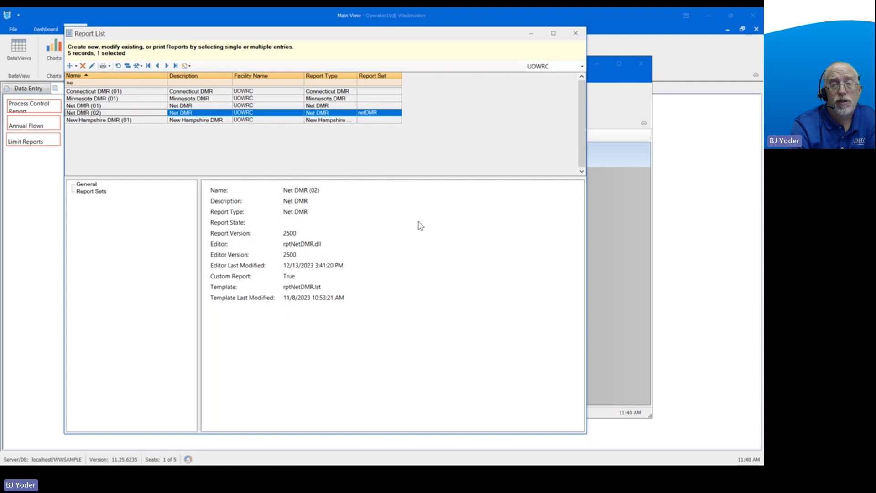
{"action": "left_click", "coordinate": [575, 33]}
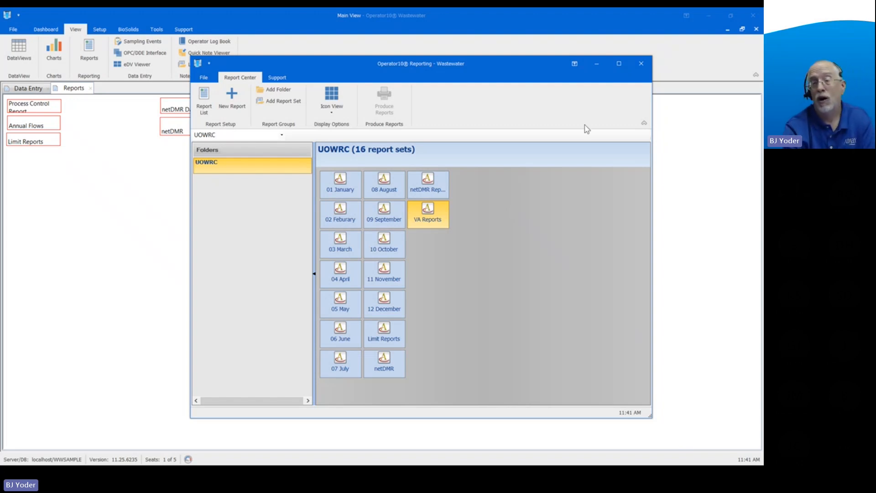
{"action": "left_click", "coordinate": [641, 65]}
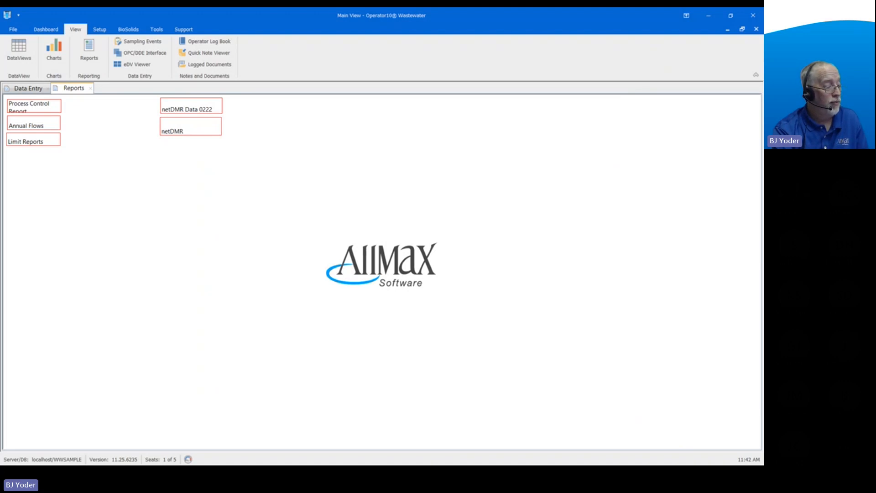
- Look over the DMR copy of record in DMR Submittal.png, and minimize it and the main program window
{"action": "key", "text": "alt+Tab"}
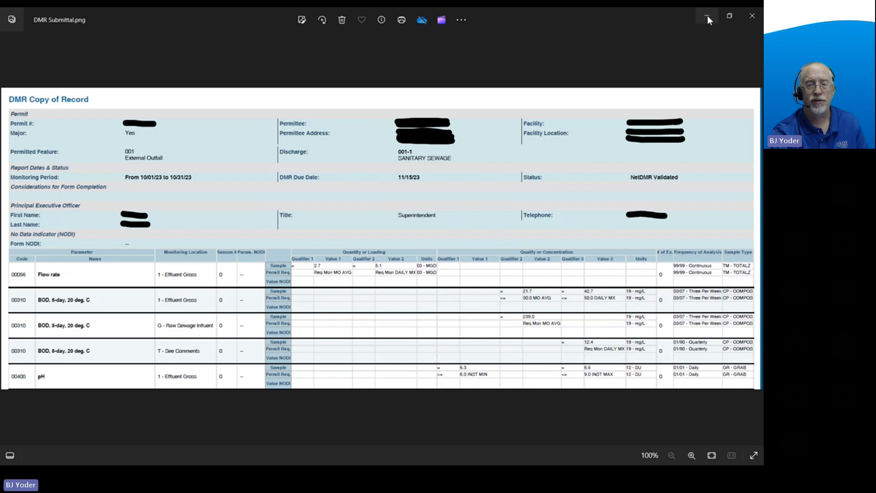
{"action": "left_click", "coordinate": [707, 18]}
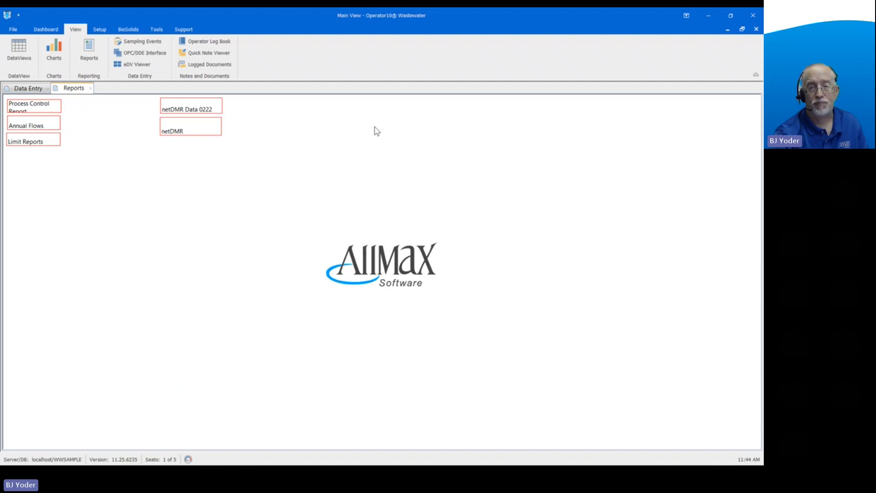
{"action": "left_click", "coordinate": [707, 15]}
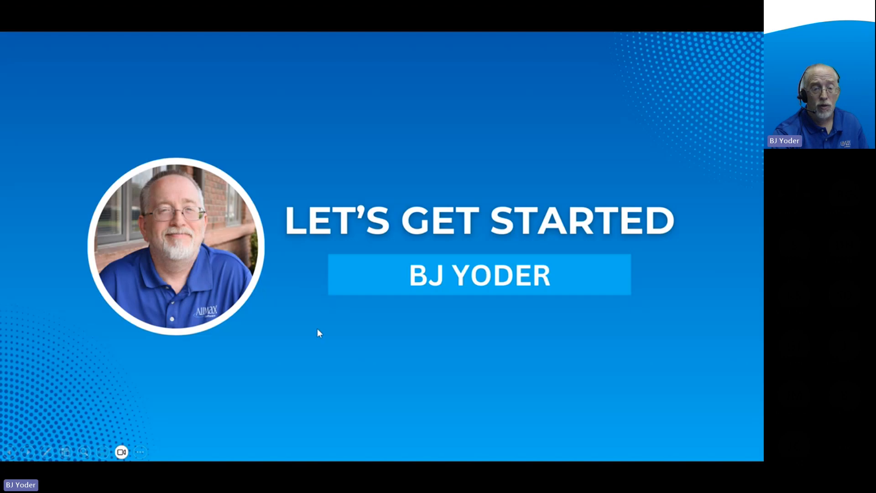
{"action": "left_click", "coordinate": [317, 327]}
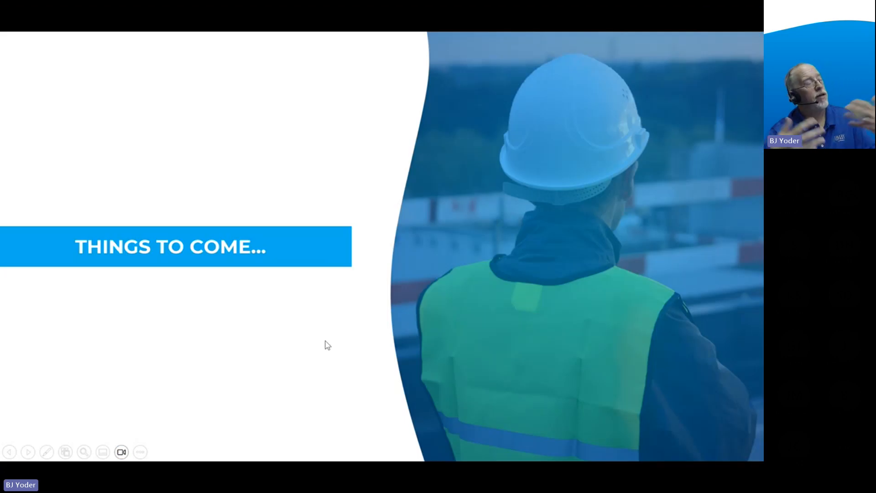